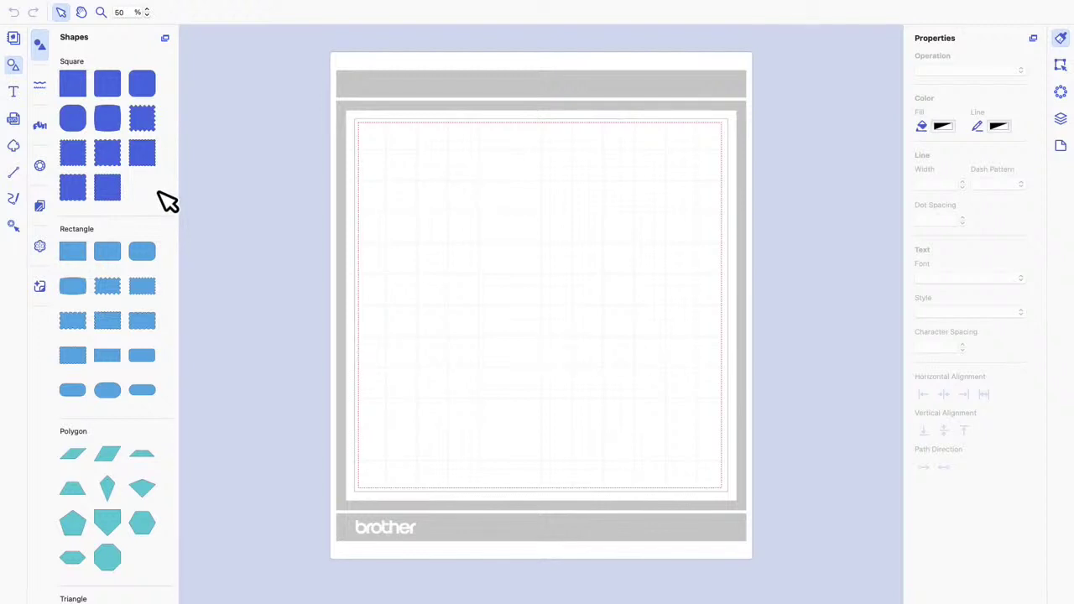
Look through the built-in shapes library, from the squares down to the miscellaneous shapes and back to the start.
scroll(151, 191, "down", 8)
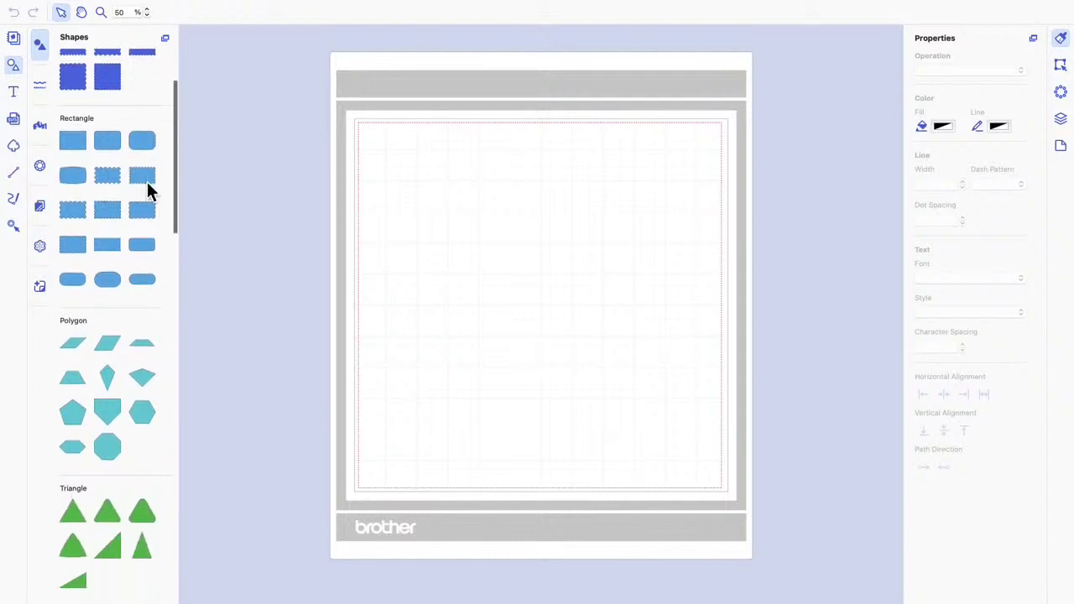
scroll(148, 191, "down", 10)
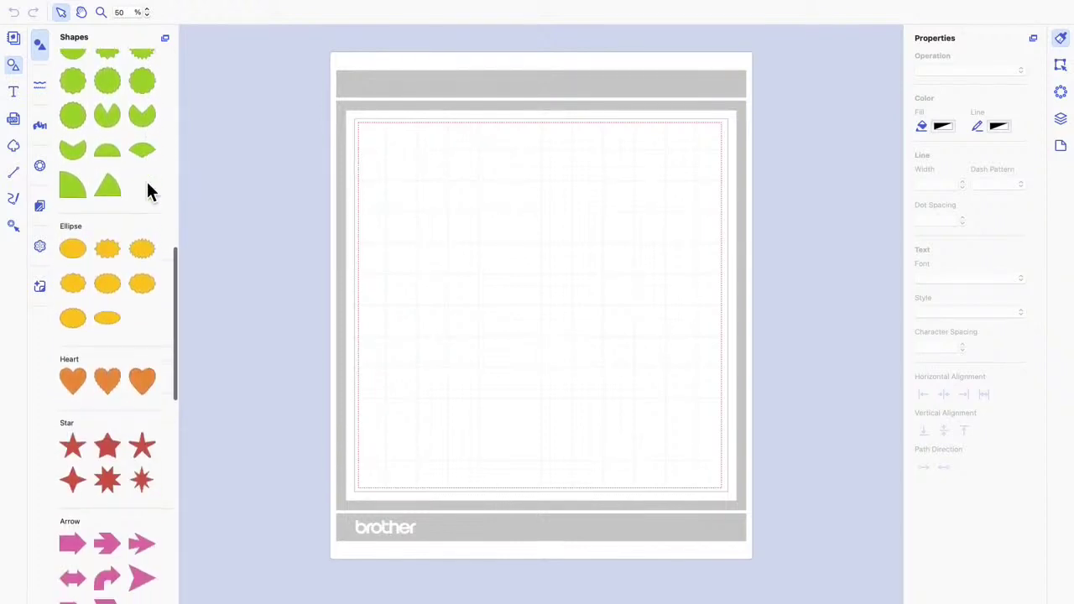
scroll(147, 191, "down", 3)
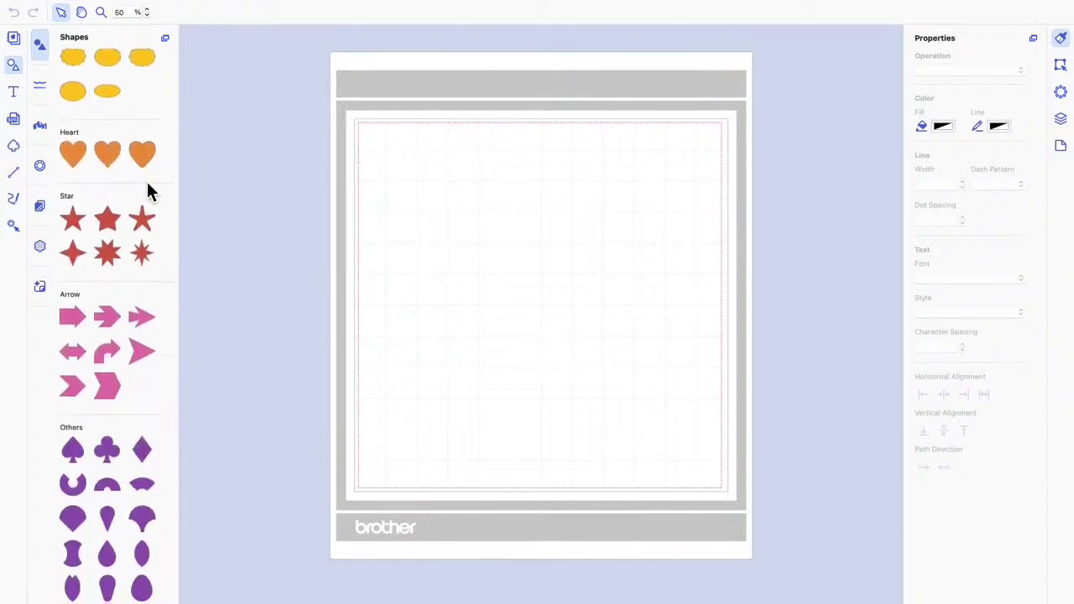
scroll(146, 191, "down", 12)
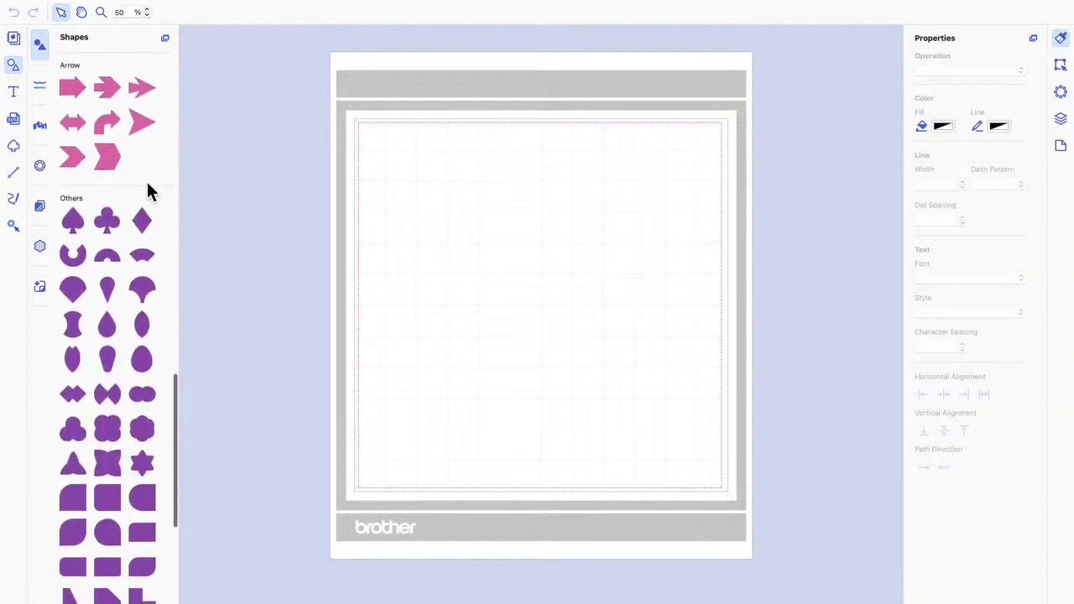
scroll(146, 191, "down", 7)
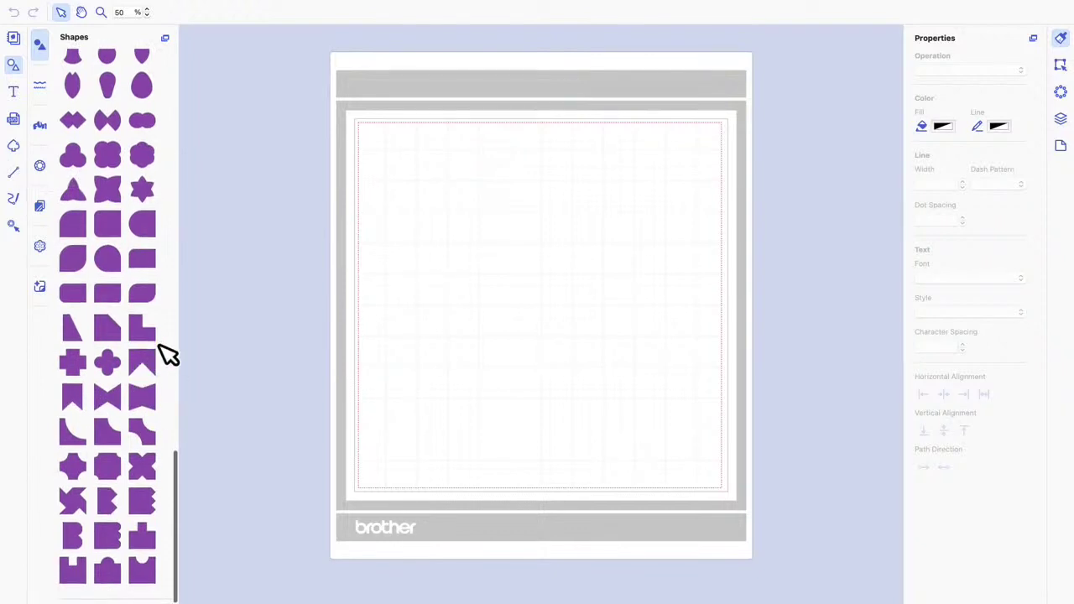
scroll(159, 348, "up", 20)
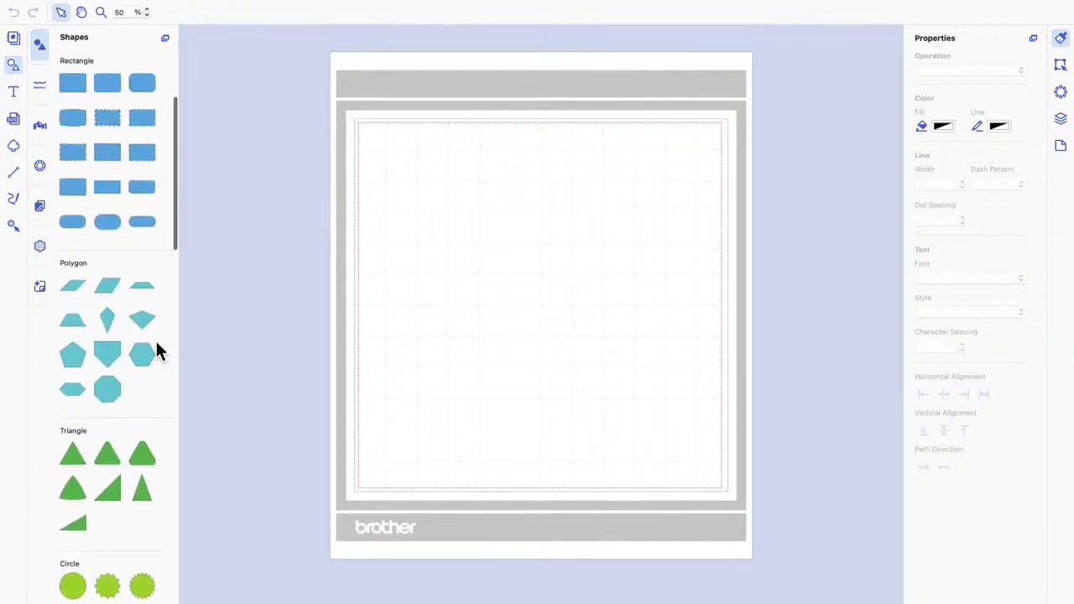
scroll(157, 350, "up", 2)
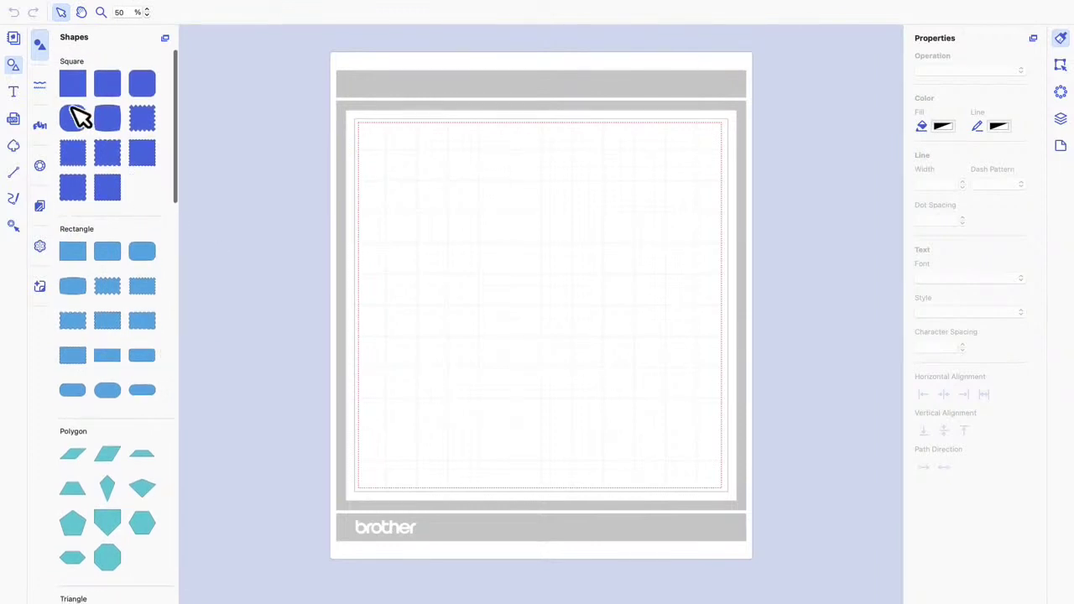
Add the pink daisy-flower border from the border library to the mat.
left_click(39, 84)
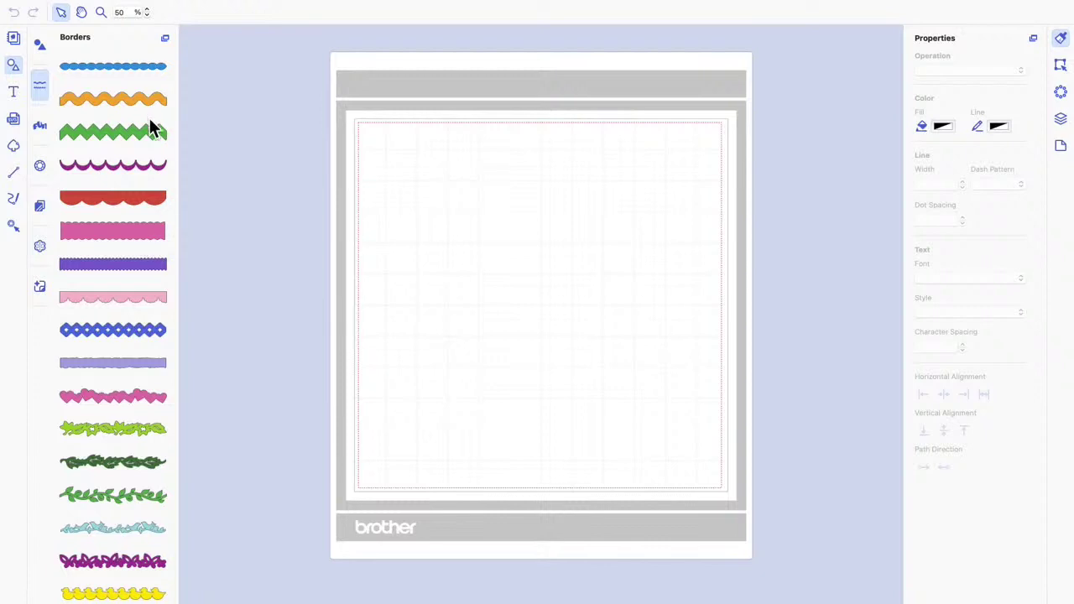
scroll(146, 294, "down", 2)
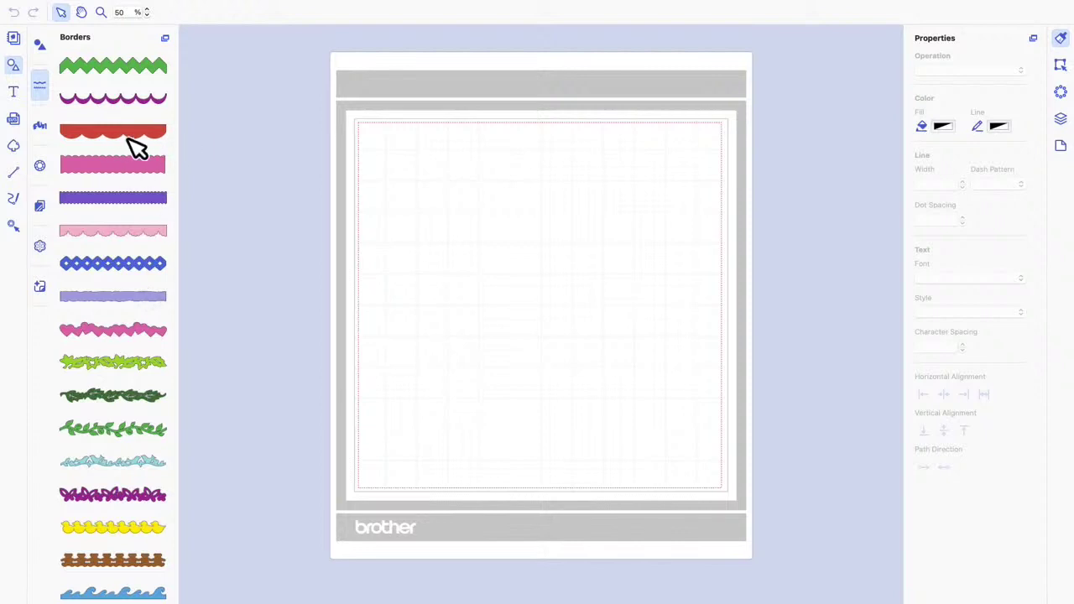
scroll(122, 158, "up", 2)
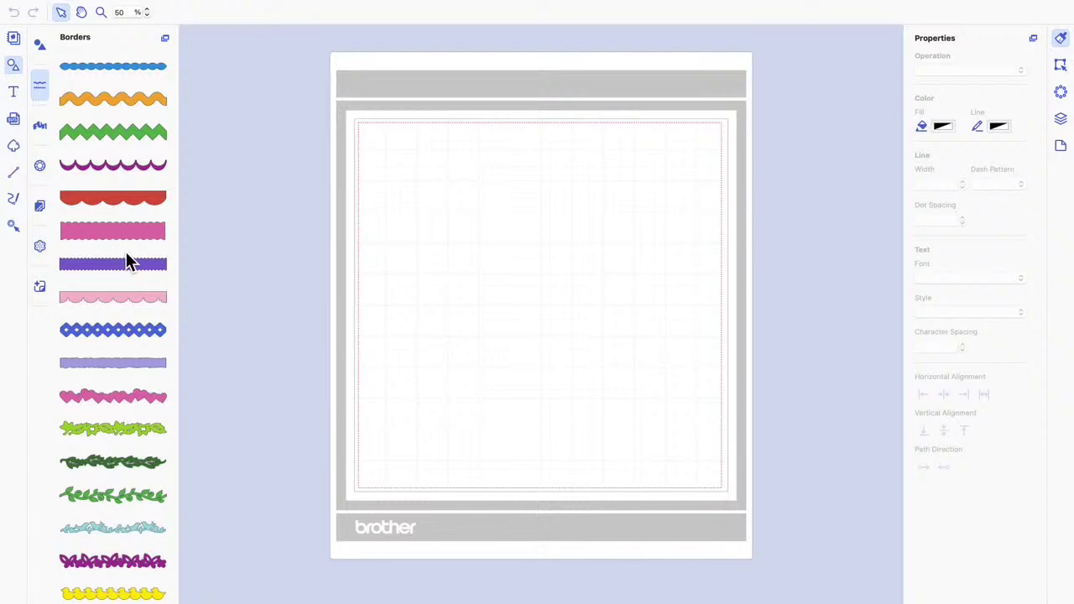
scroll(127, 262, "down", 8)
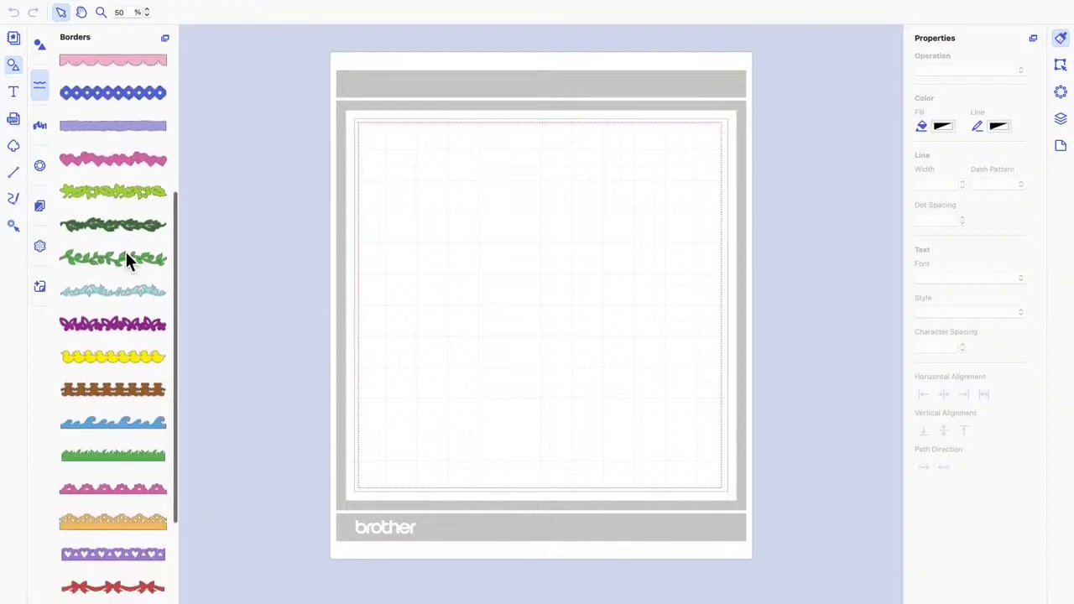
scroll(126, 255, "down", 1)
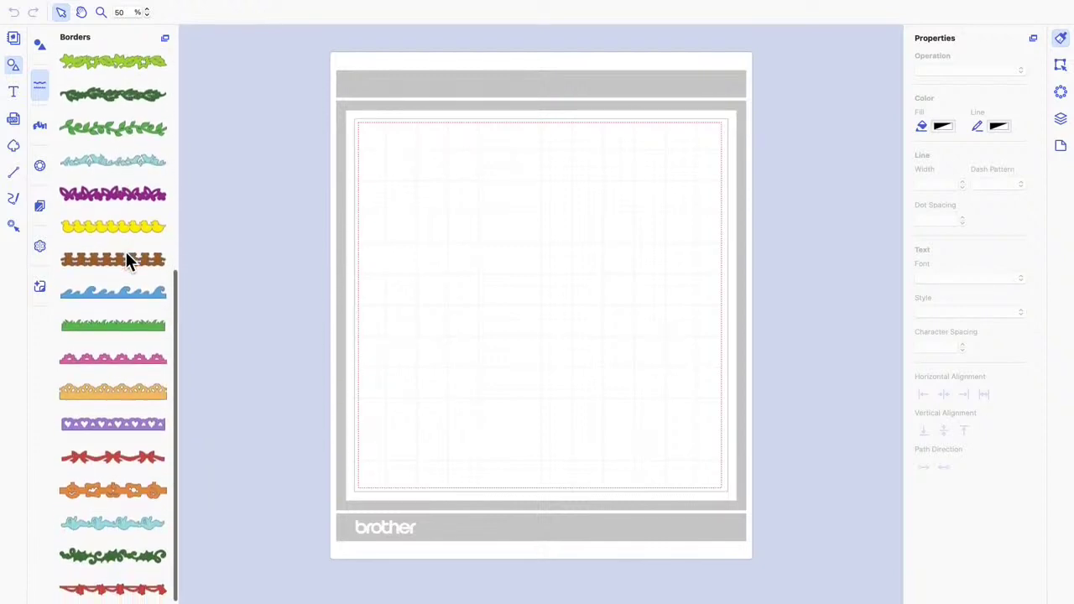
left_click(125, 357)
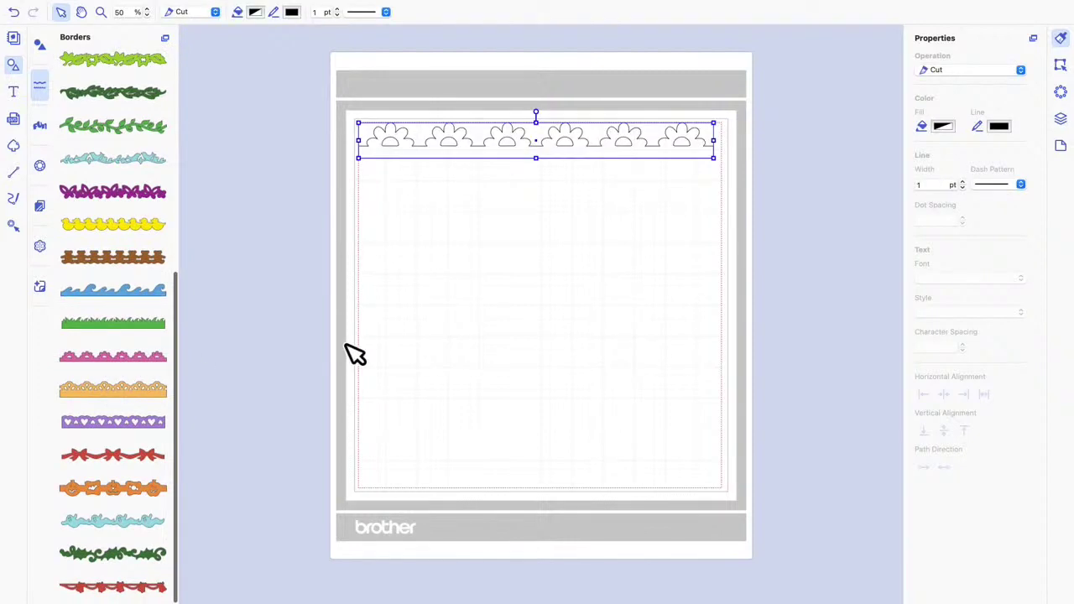
Move the flower border down the mat to about X 0.37" and Y 2.55".
left_click(542, 163)
left_click(538, 154)
left_click(541, 178)
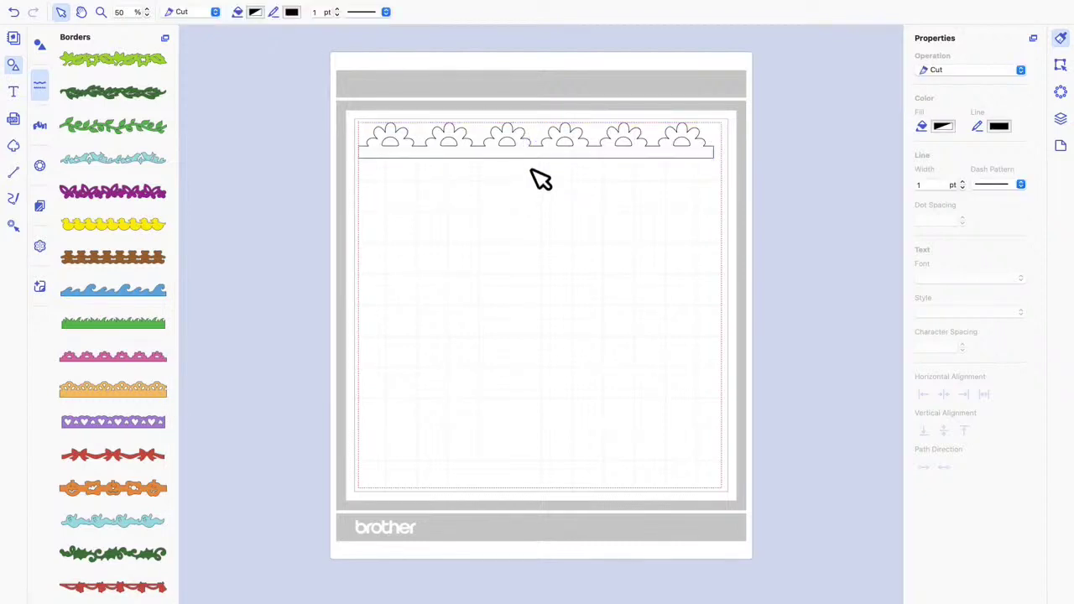
left_click_drag(537, 149, 533, 216)
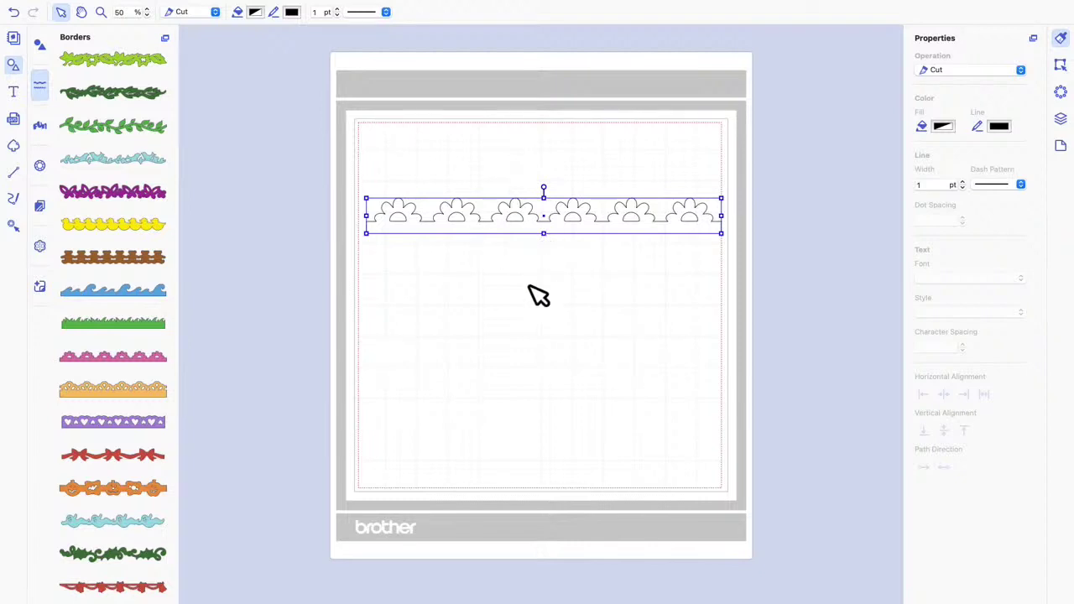
Add a plain square, place it over the border's second flower and narrow it to about that flower's width.
left_click(40, 46)
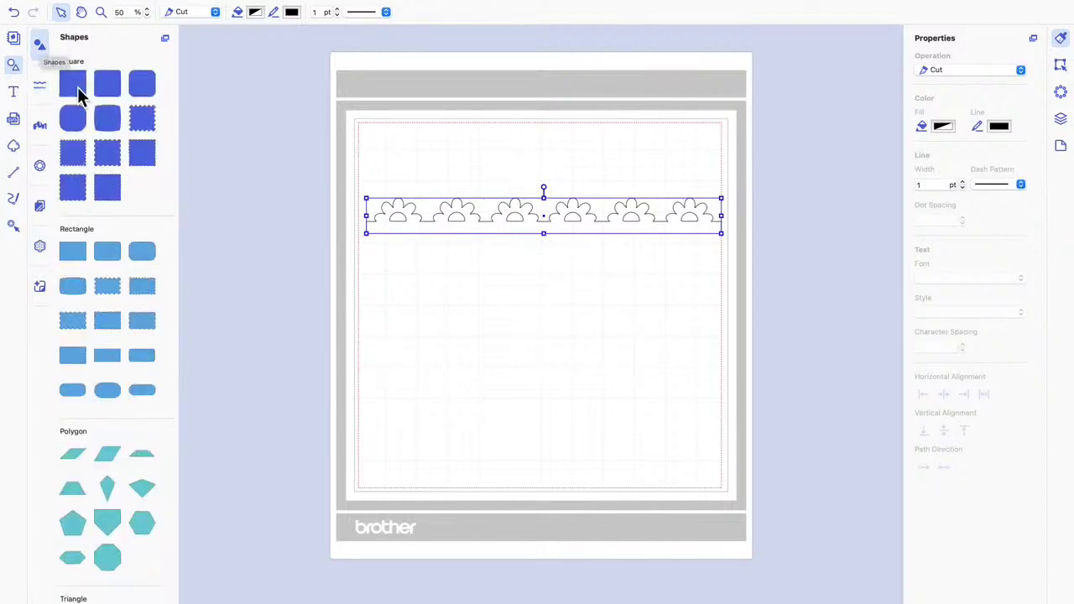
left_click_drag(78, 95, 538, 355)
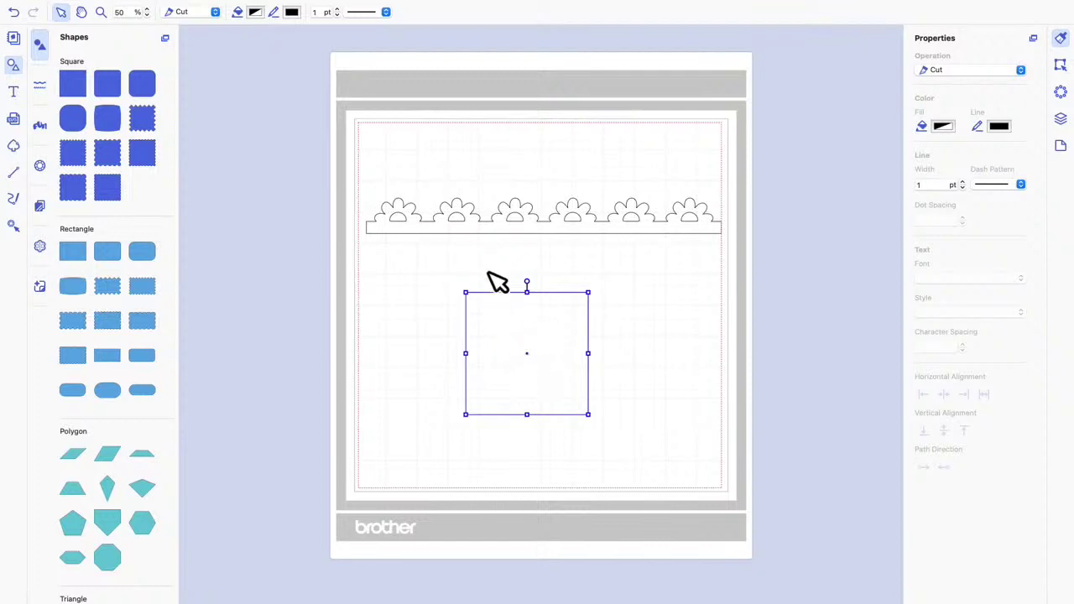
left_click_drag(531, 341, 461, 253)
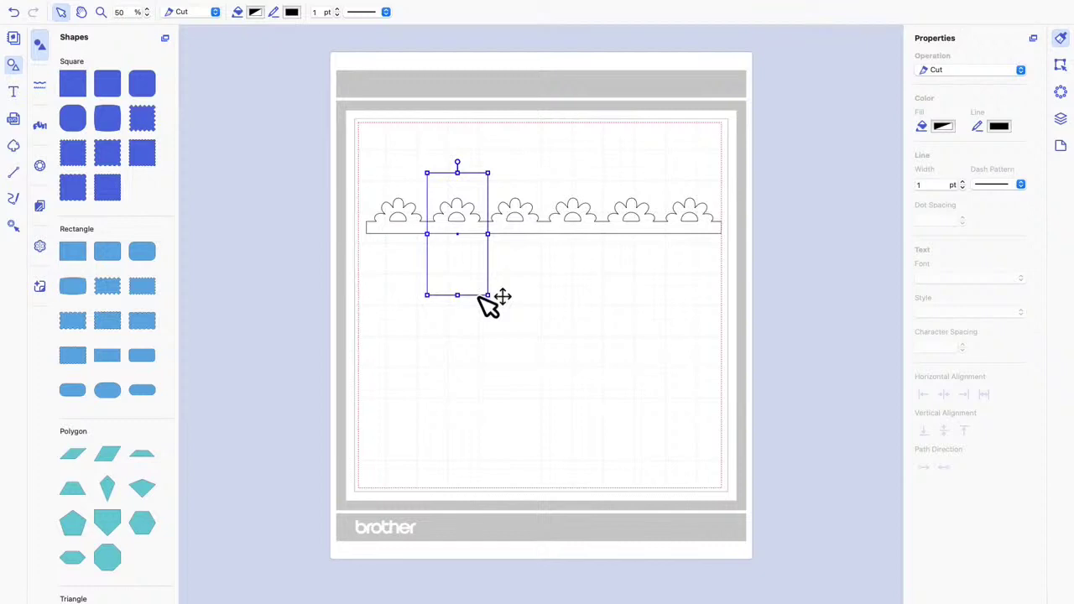
Fill the flower border with the black Licorice color.
left_click(537, 223)
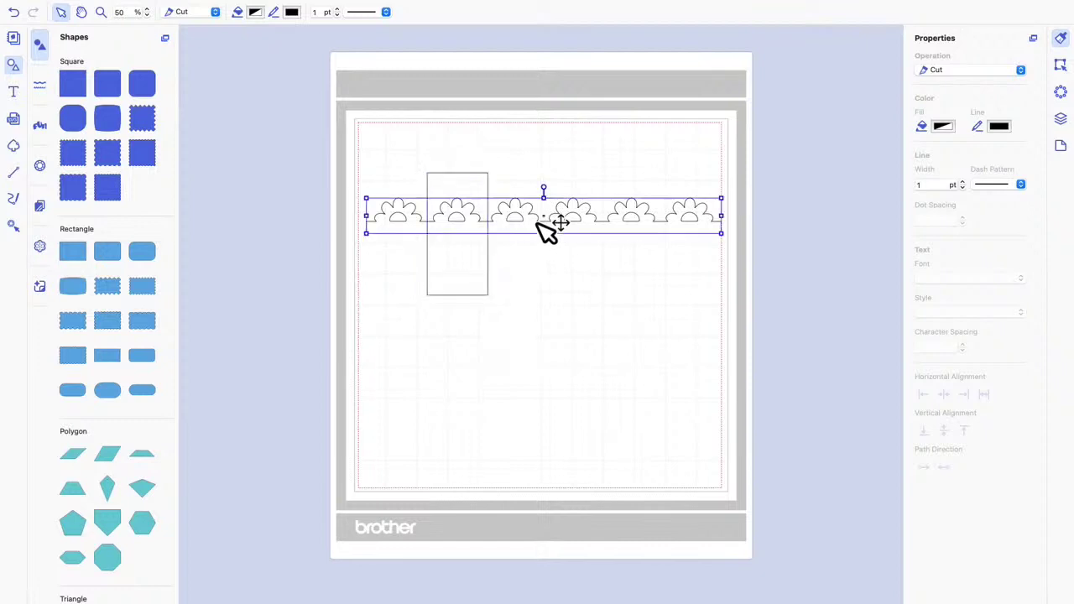
left_click(255, 12)
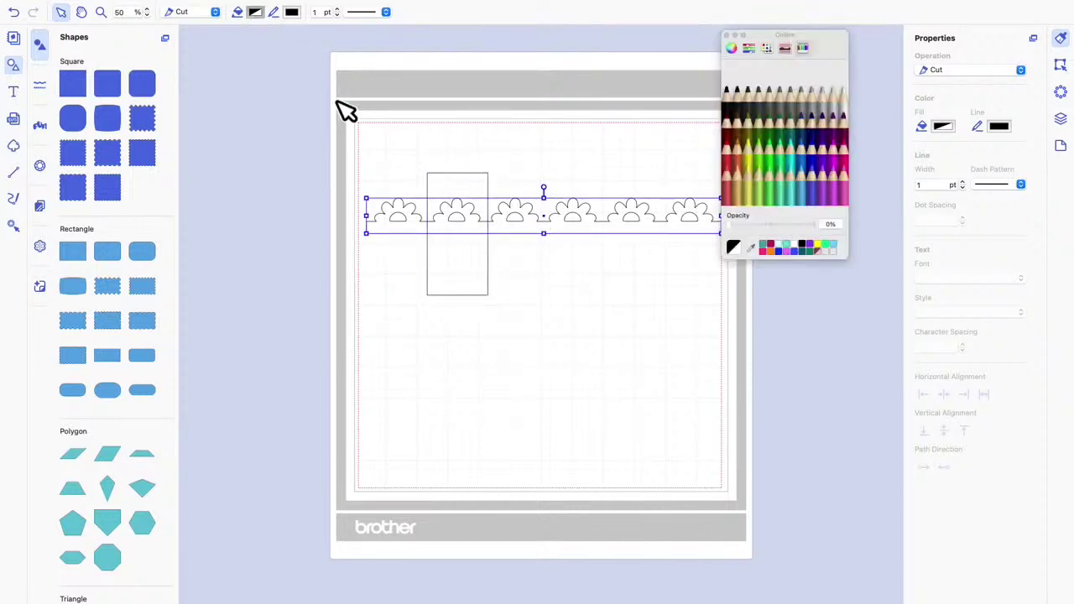
left_click(731, 106)
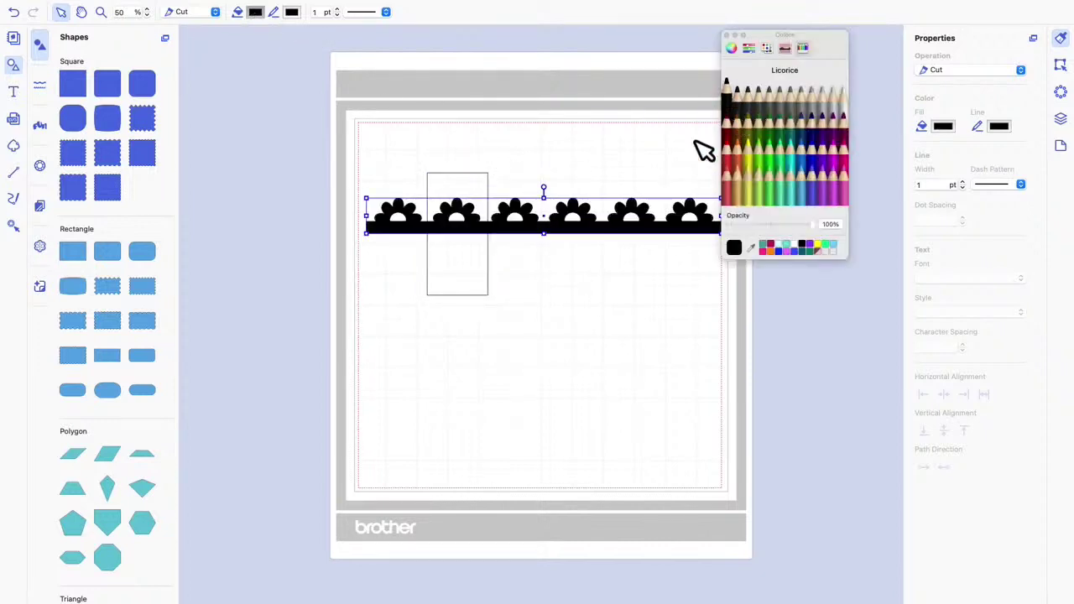
Fill the rectangle with Maraschino red and widen it on both sides to about 2.21" to cover the second flower.
left_click(472, 286)
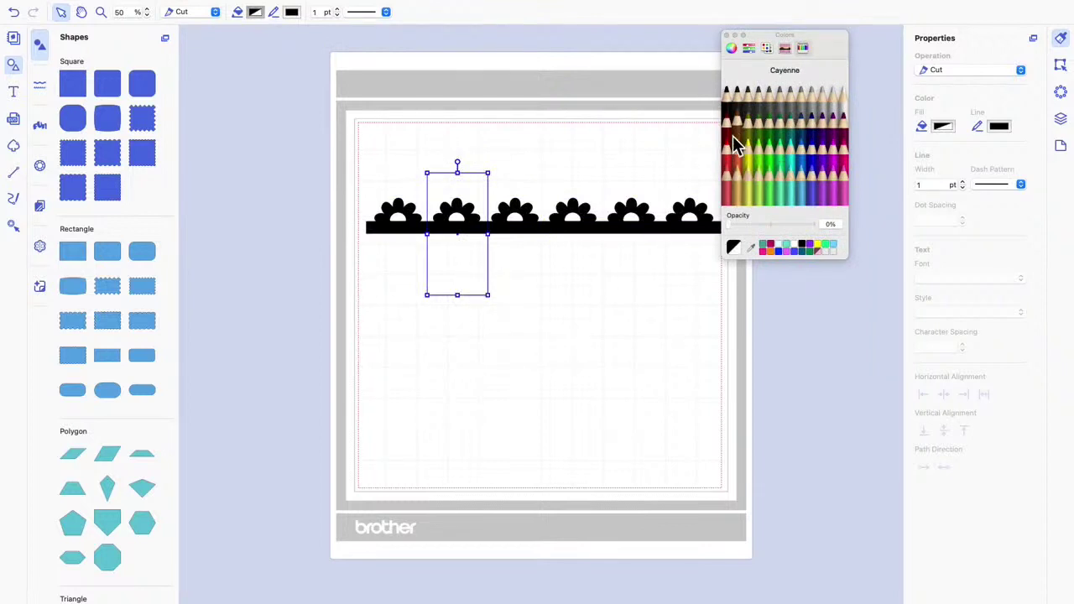
left_click(731, 158)
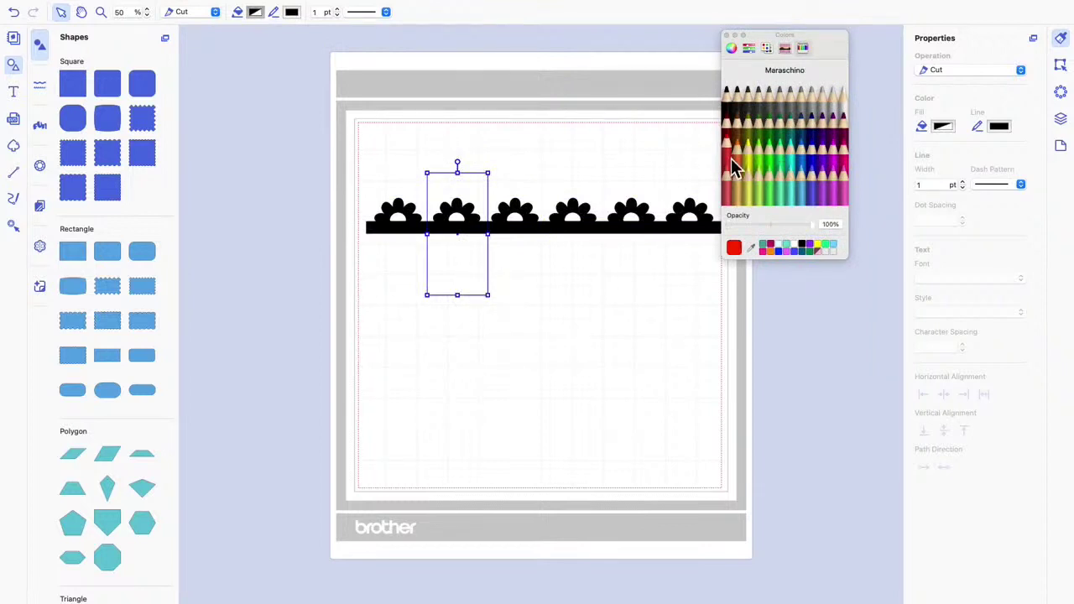
left_click(727, 36)
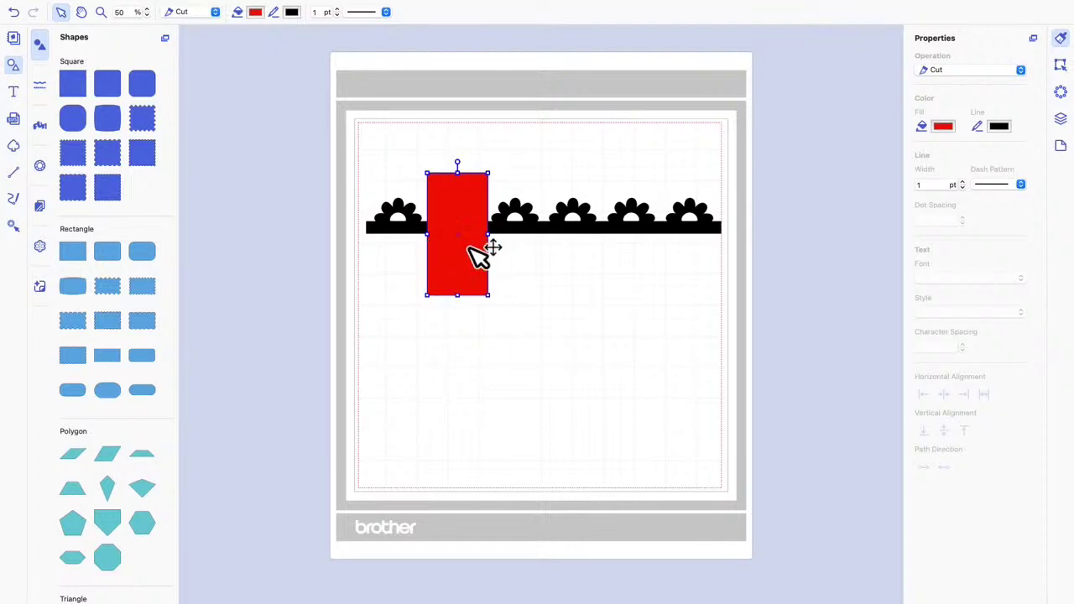
left_click_drag(439, 248, 433, 248)
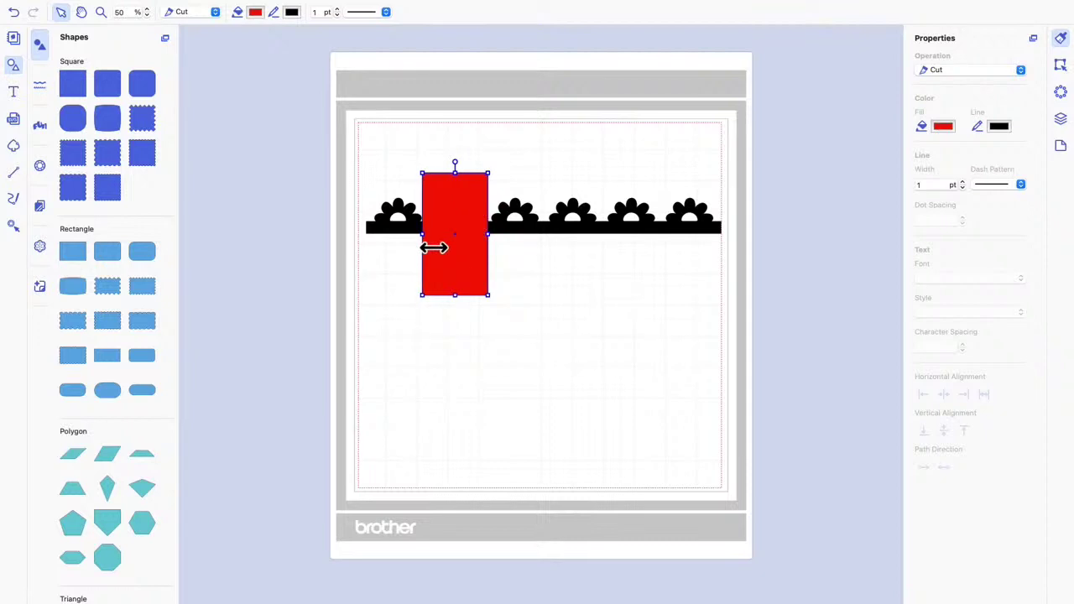
left_click_drag(500, 248, 503, 248)
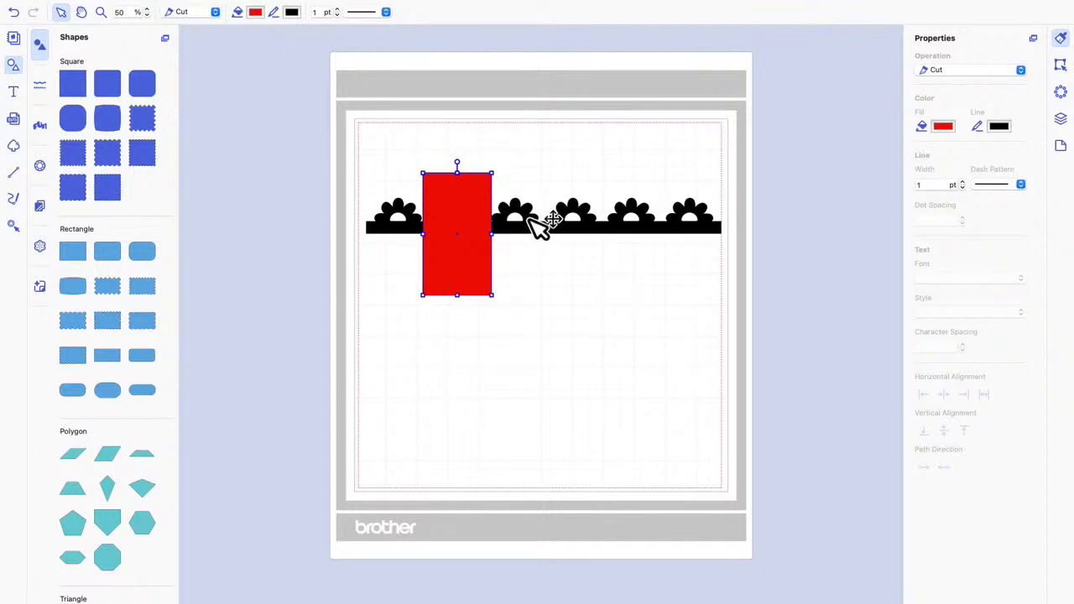
Try subtracting the red rectangle from the black flower border to cut out the second flower, and undo the cut.
left_click_drag(330, 135, 767, 366)
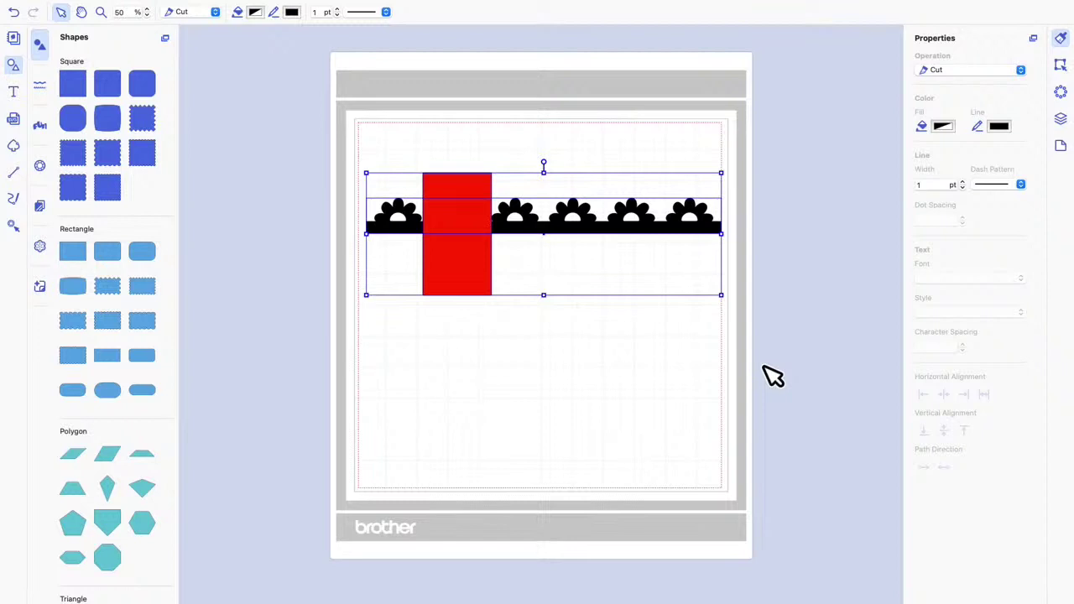
left_click(518, 133)
left_click_drag(319, 137, 471, 177)
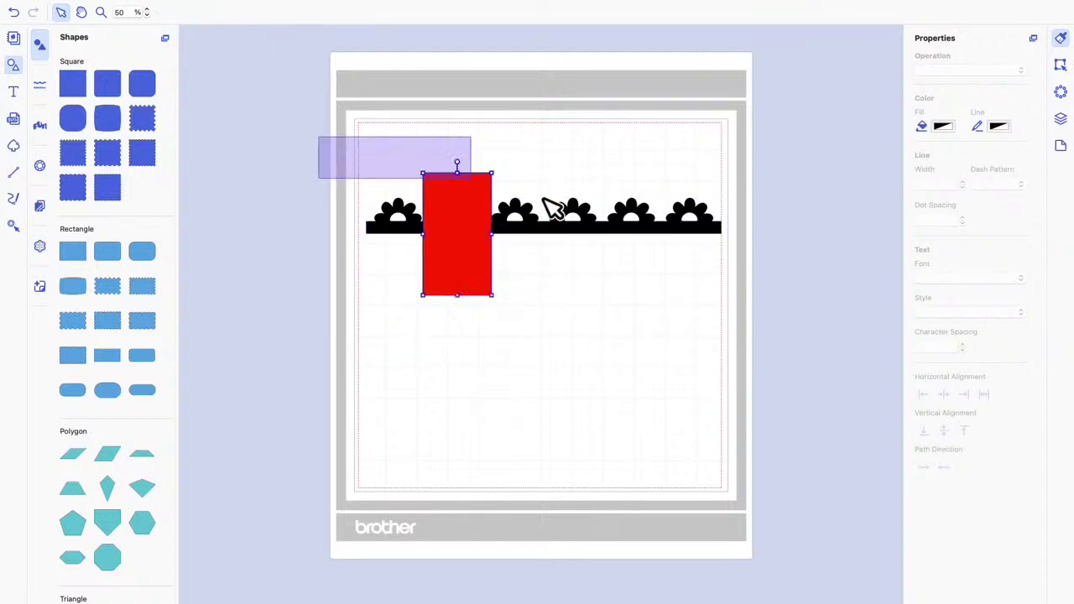
left_click_drag(549, 206, 776, 393)
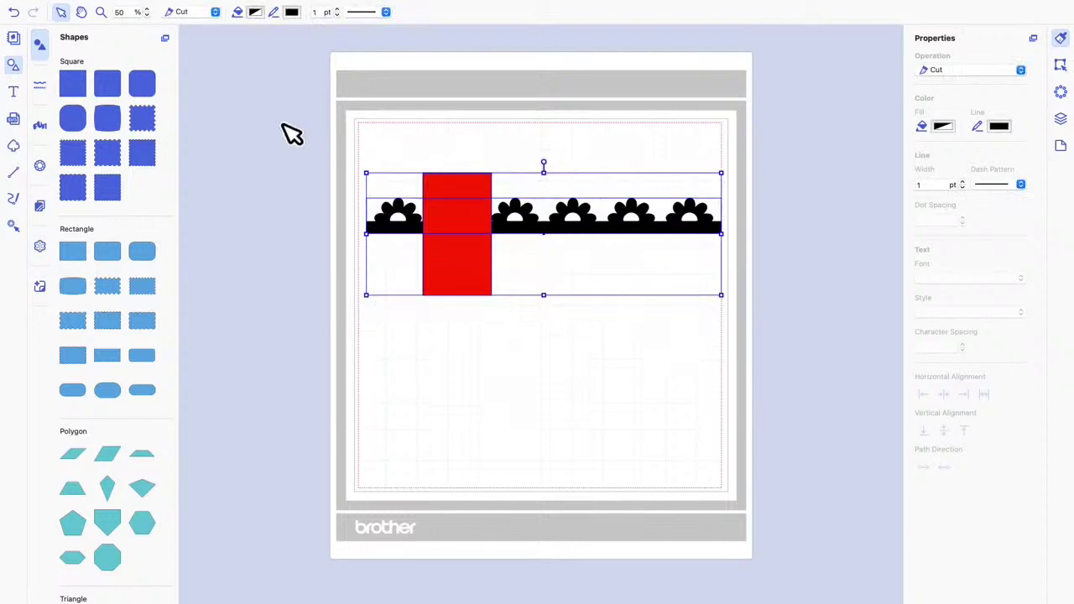
left_click(1060, 68)
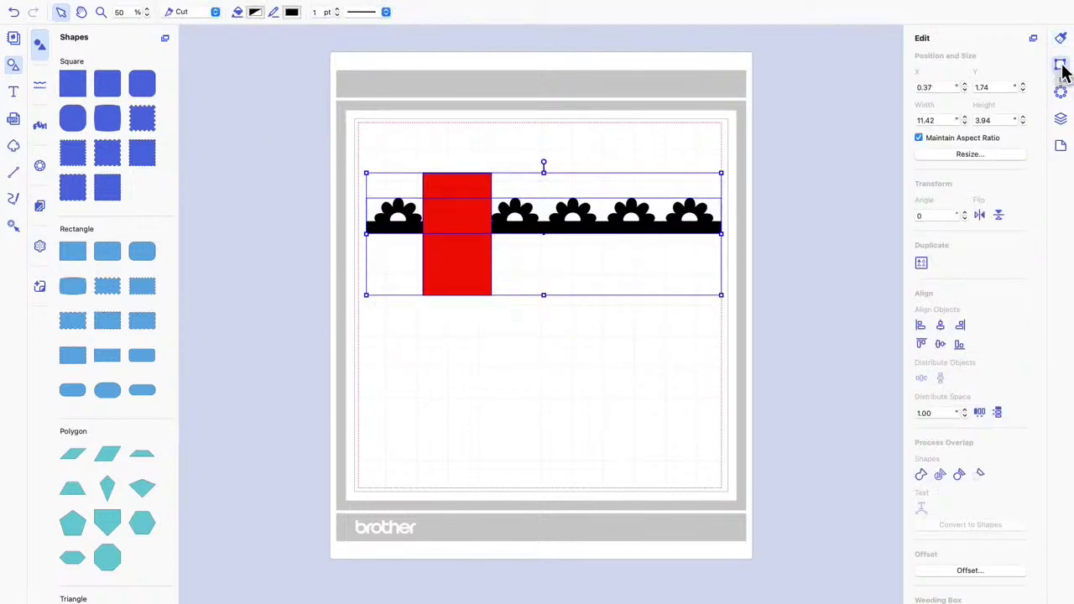
left_click(980, 475)
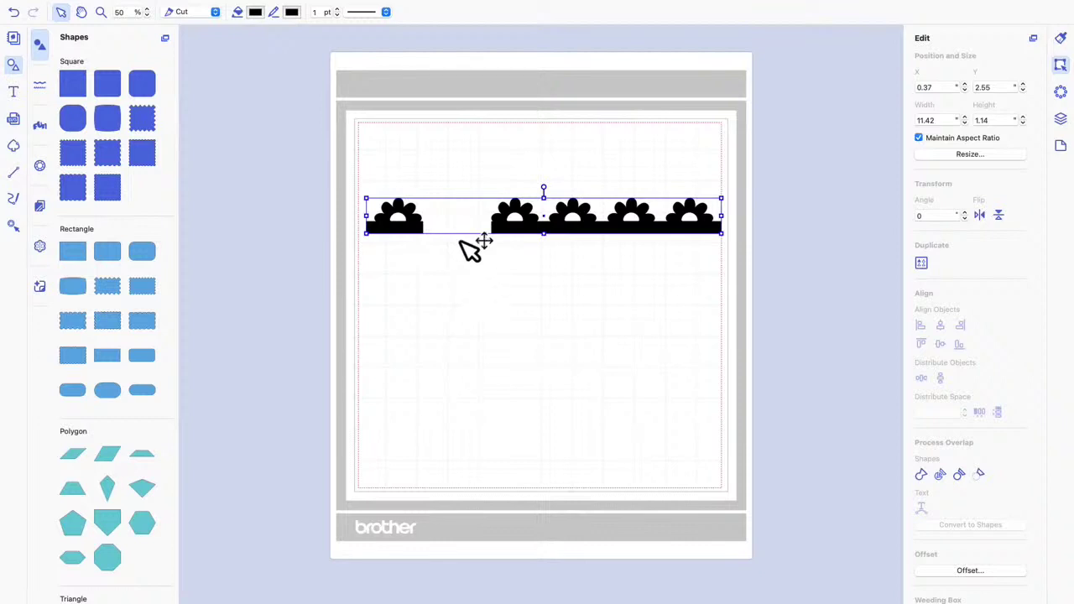
left_click(14, 12)
Remove the fill from the red rectangle by setting its opacity to 0%, and deselect it.
left_click(484, 256)
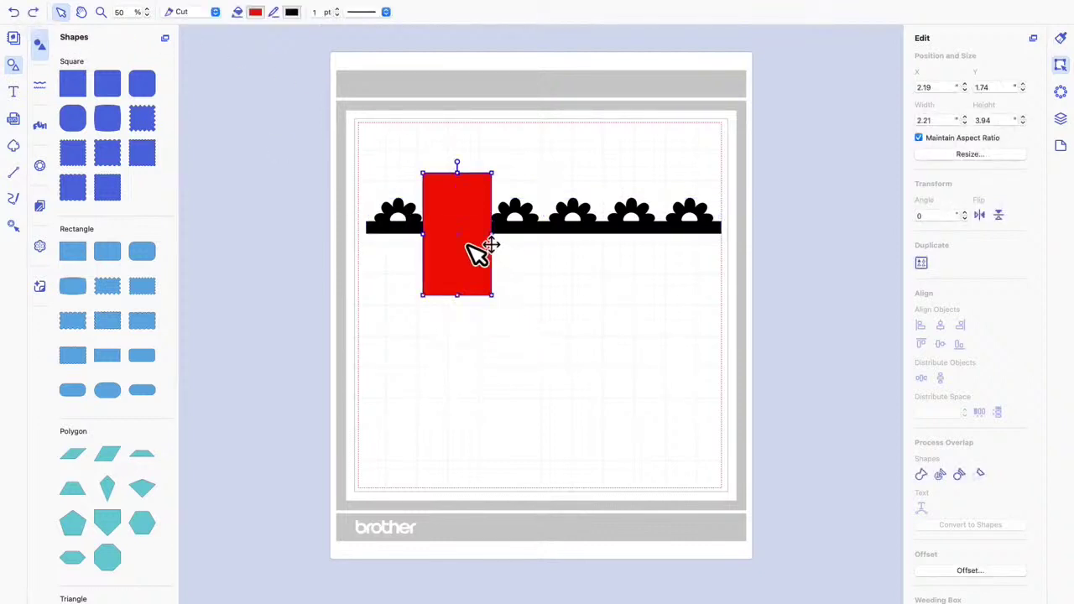
left_click(255, 13)
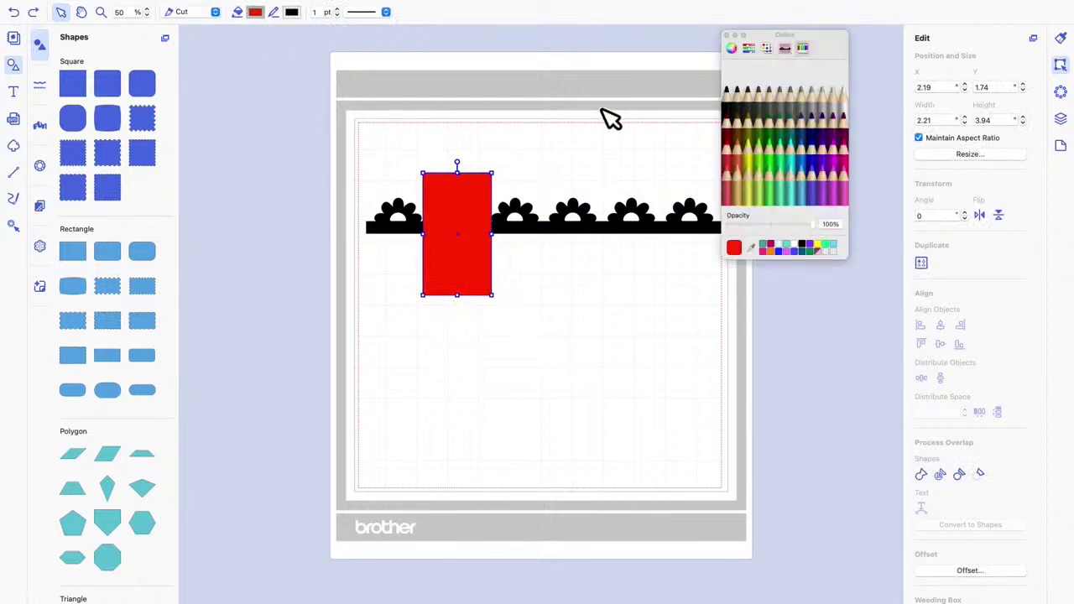
left_click(728, 230)
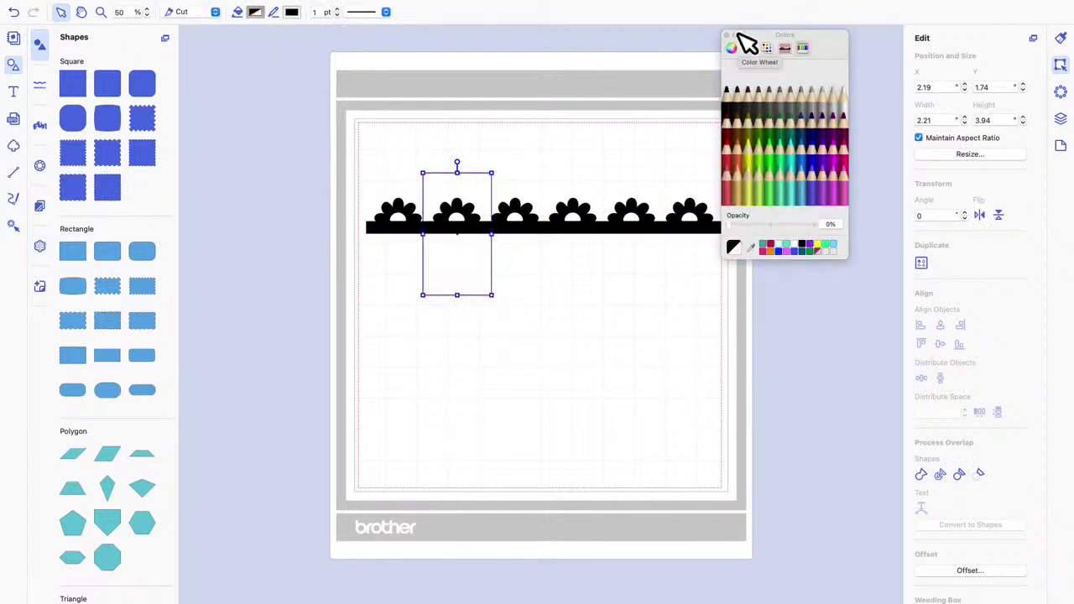
left_click(726, 35)
left_click(563, 328)
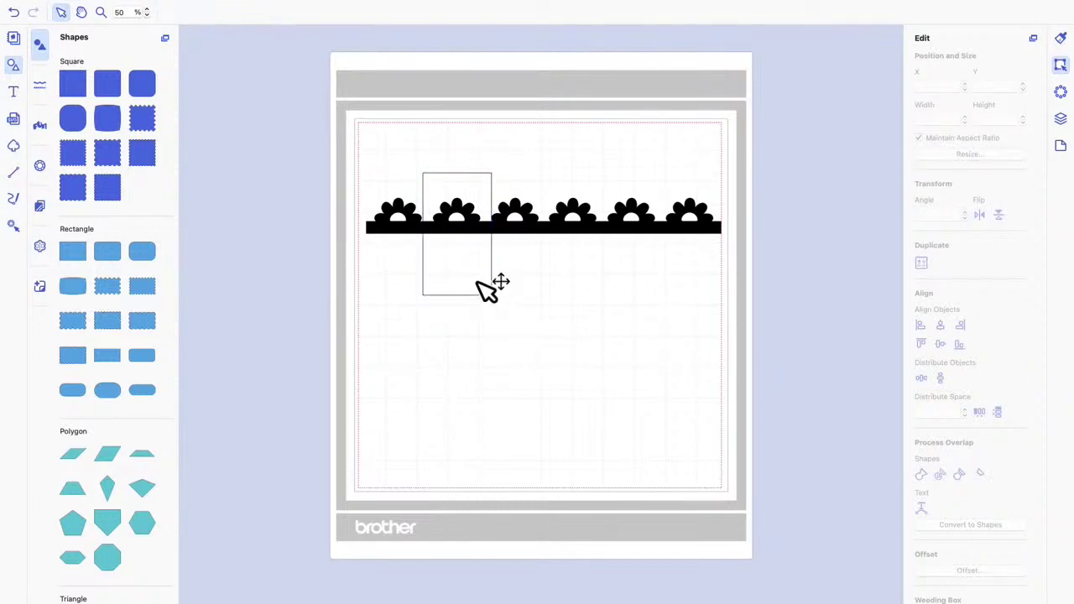
Narrow the unfilled rectangle to about 1.56" wide around the second flower, try subtracting it from the border, and undo the cut.
left_click(457, 262)
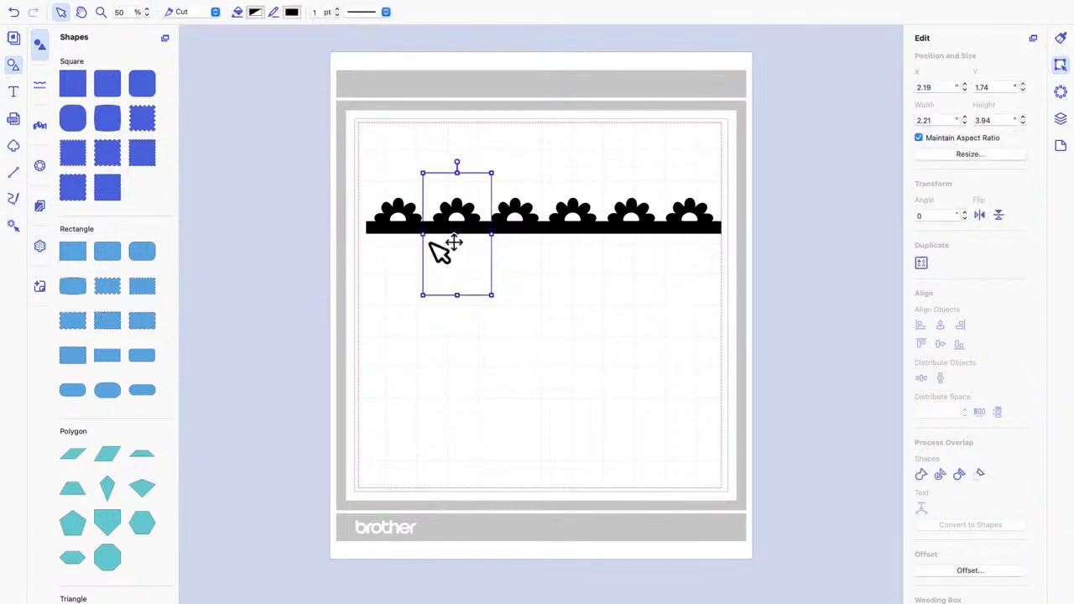
left_click_drag(440, 247, 492, 247)
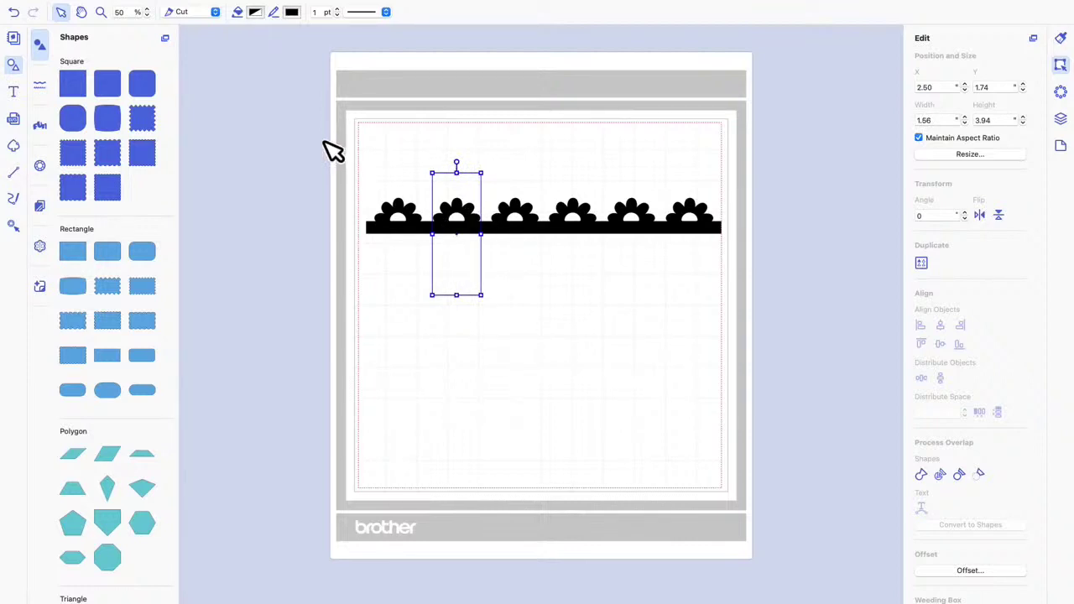
left_click_drag(325, 139, 787, 382)
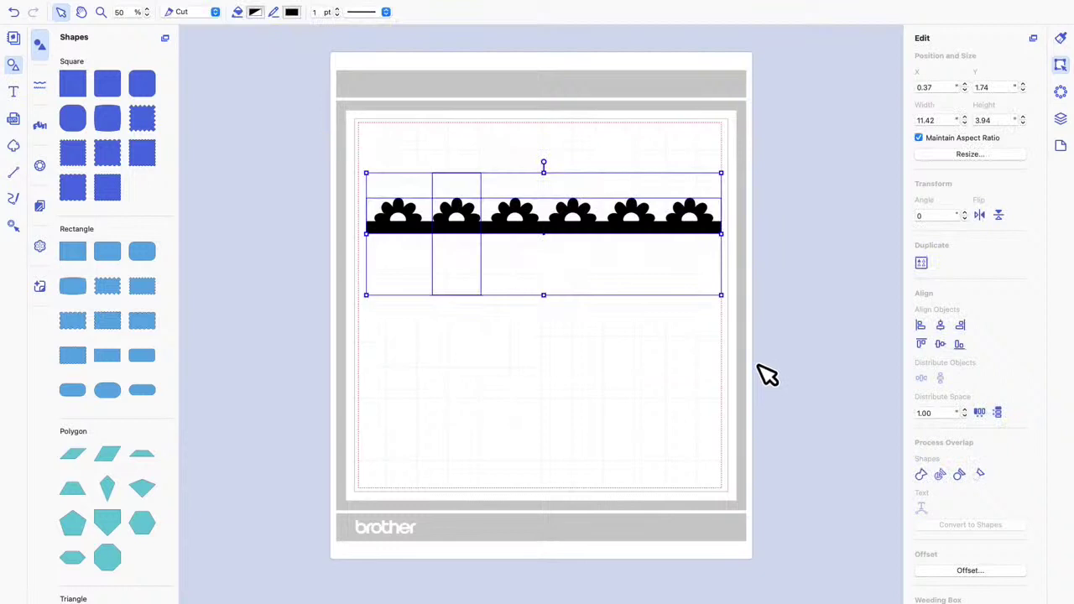
left_click(979, 477)
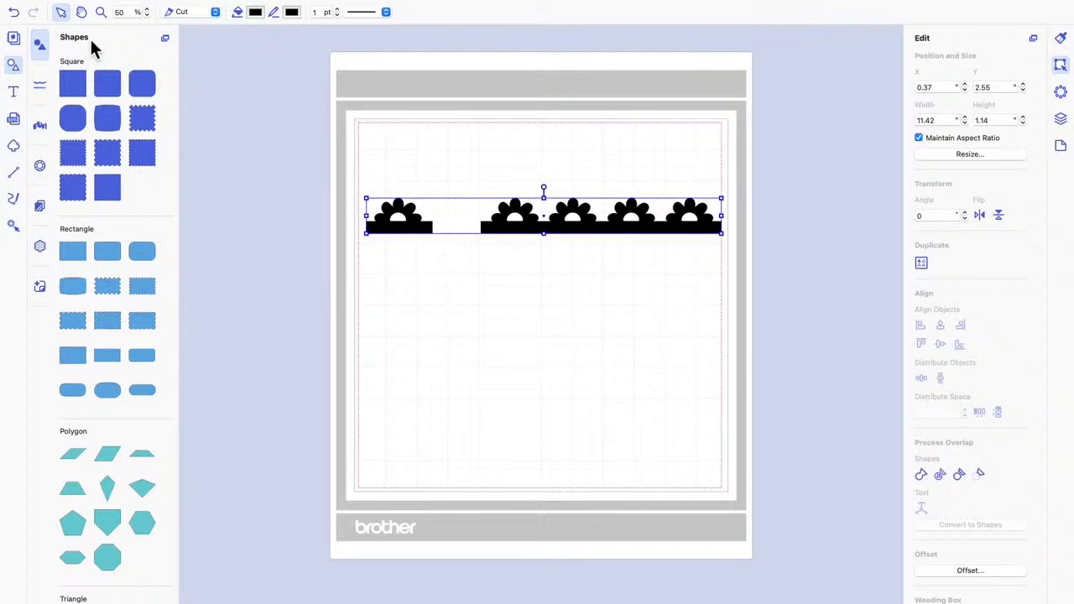
left_click(14, 13)
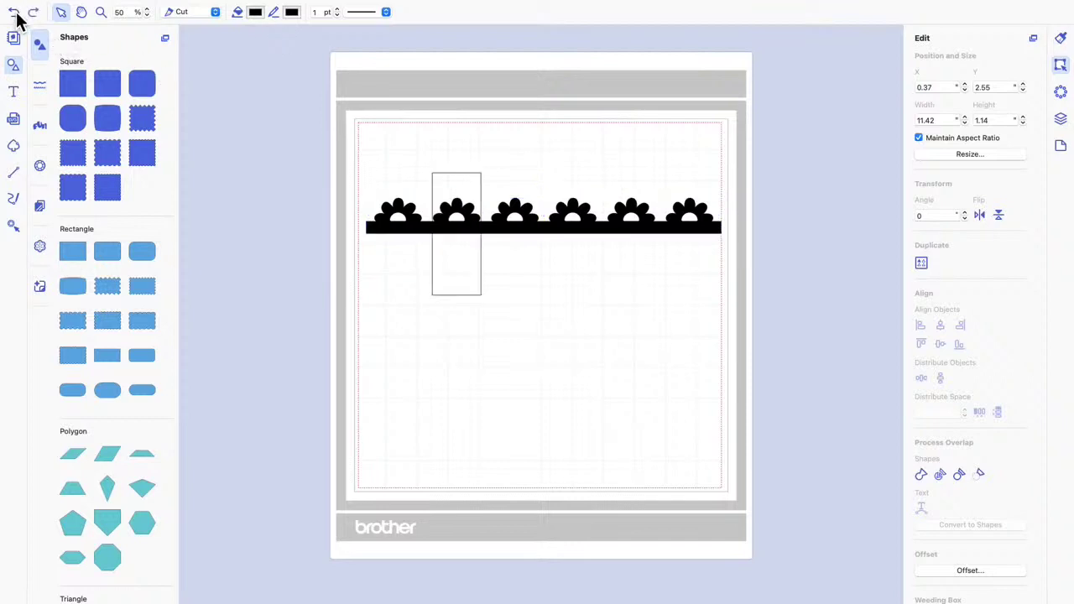
Widen the unfilled rectangle on both sides to about 1.93", keeping it over the second flower.
left_click(472, 276)
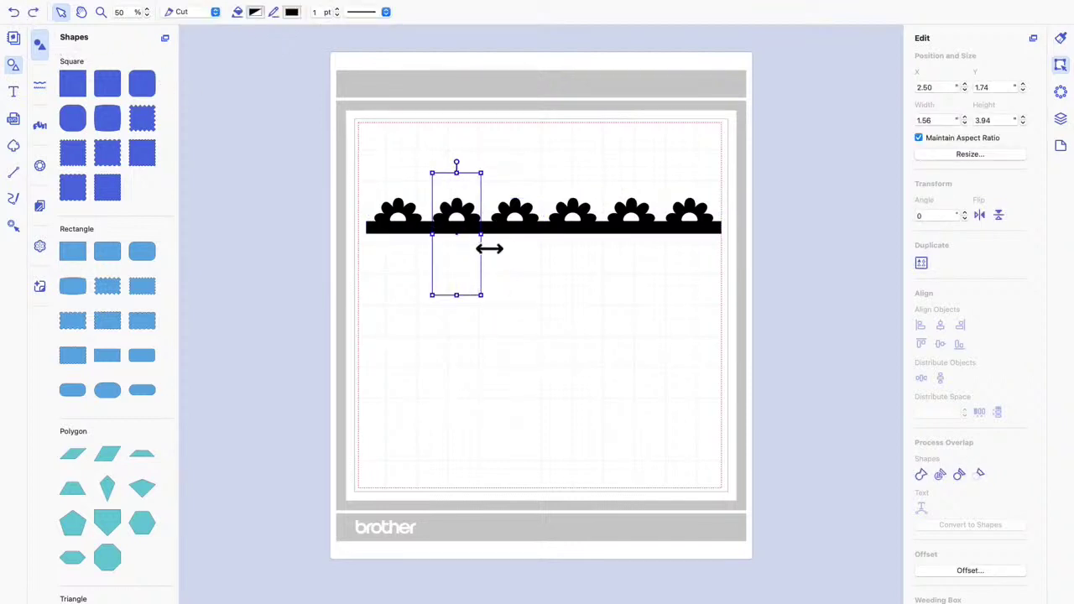
left_click_drag(441, 247, 499, 246)
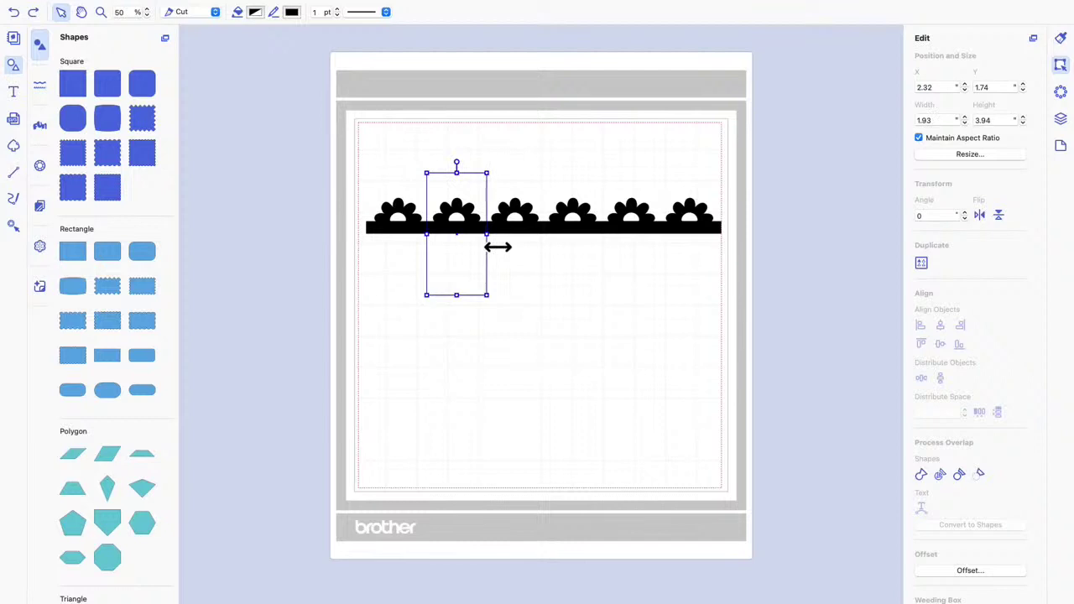
double_click(480, 195)
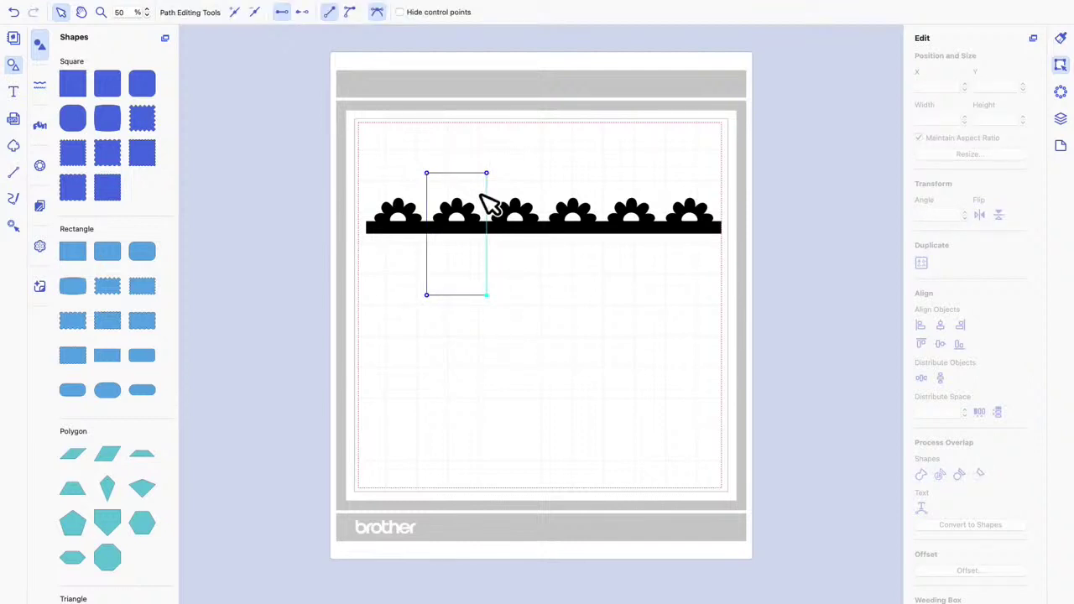
left_click(492, 204)
double_click(487, 198)
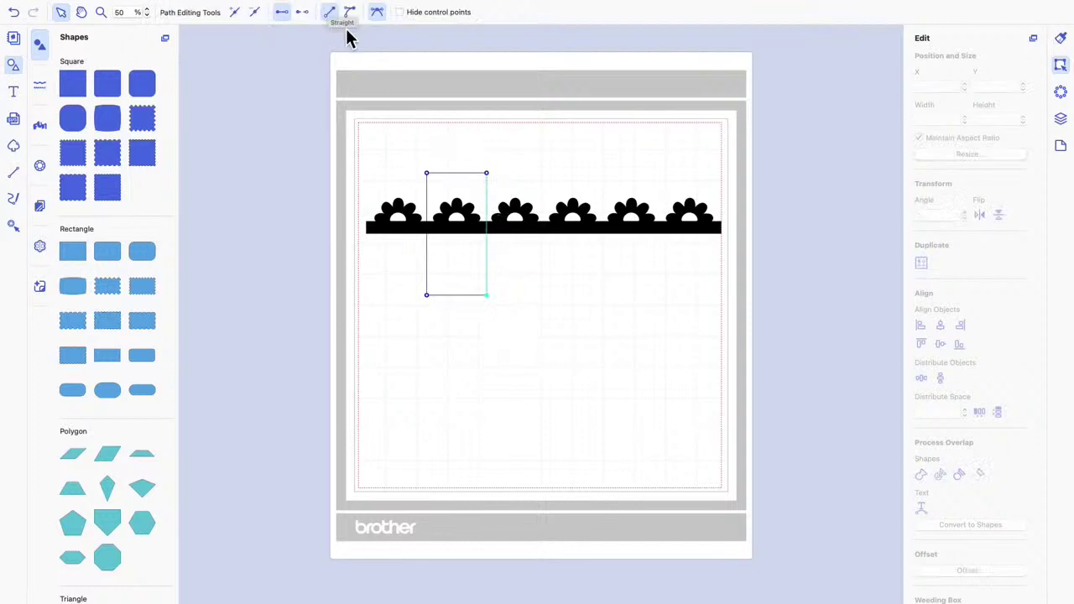
left_click(455, 232)
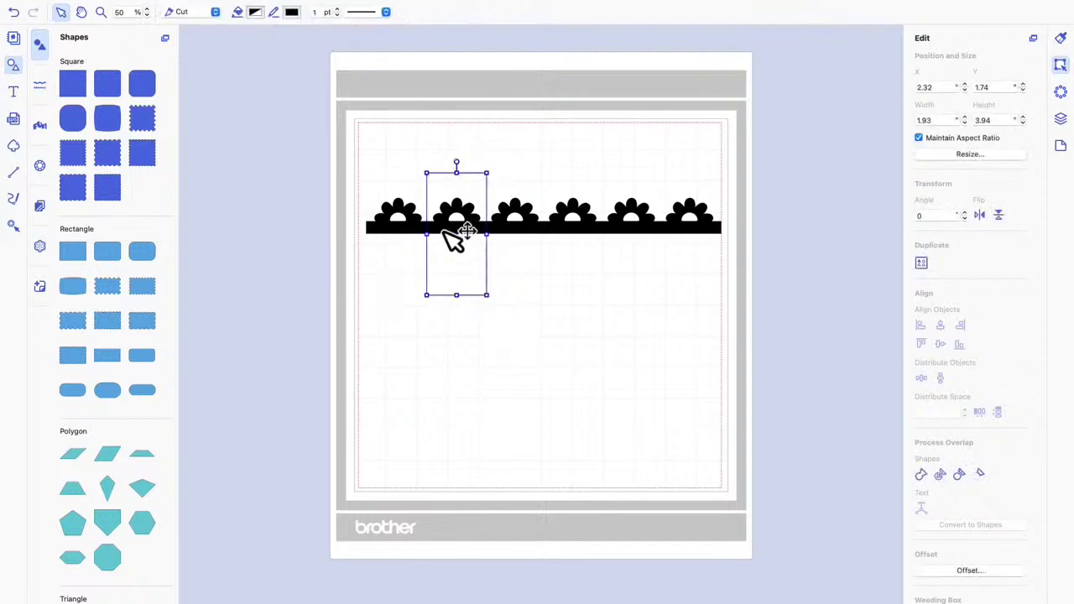
Fill the rectangle over the second flower with Maraschino red.
left_click(256, 14)
left_click(732, 161)
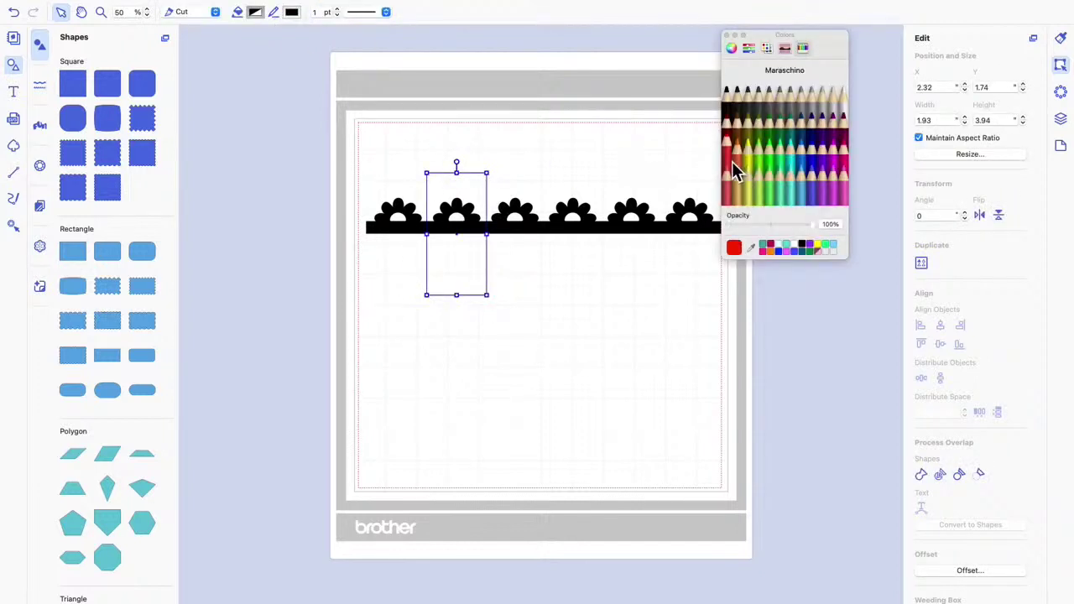
left_click(727, 36)
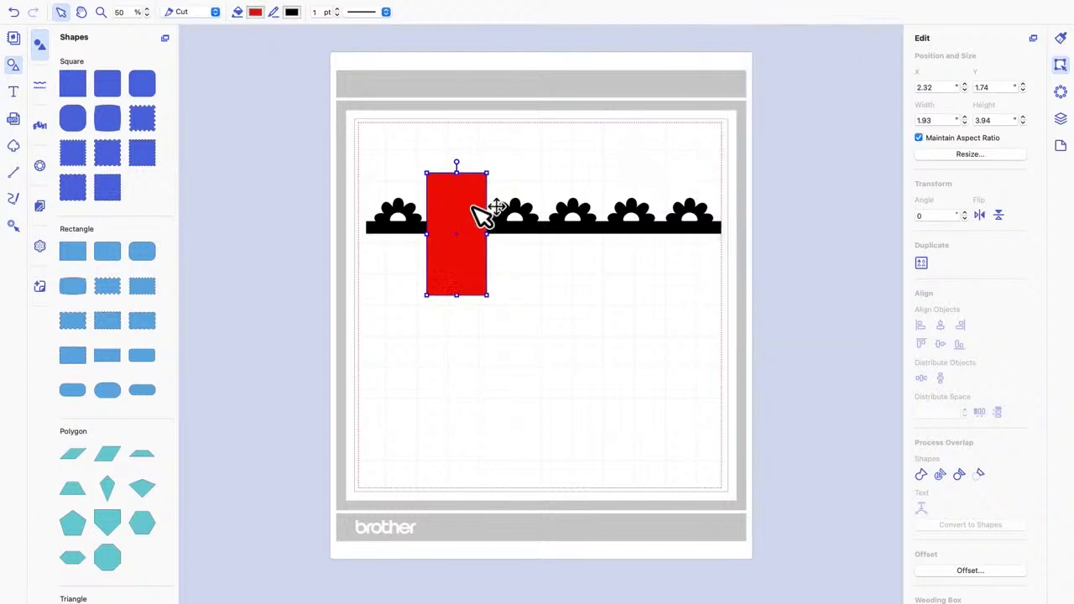
Send the red rectangle to the back, behind the black flower border, and deselect it.
right_click(470, 193)
mouse_move(514, 356)
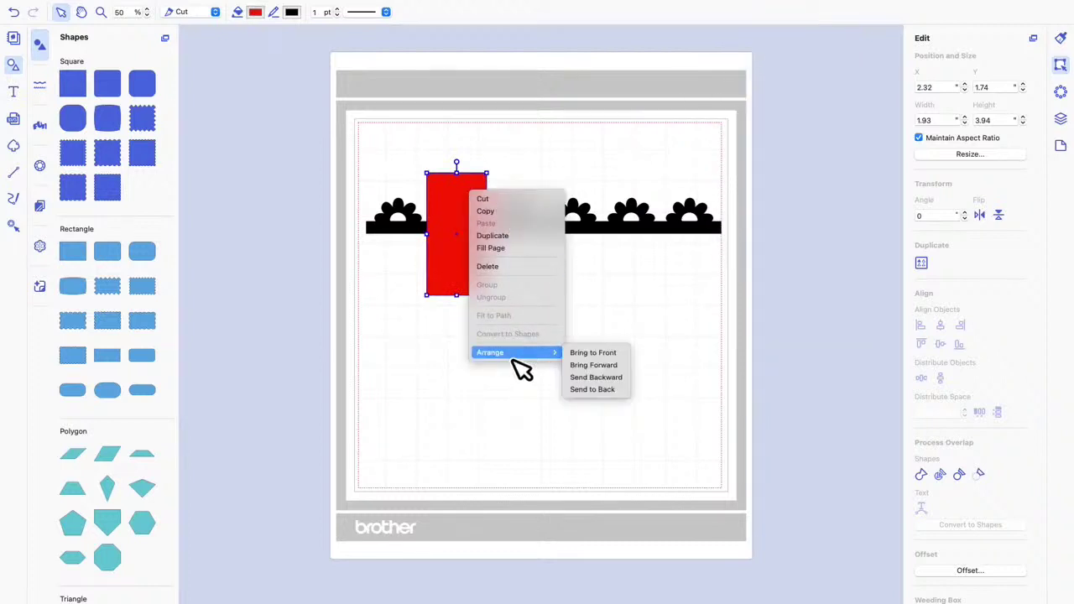
left_click(601, 389)
left_click(560, 344)
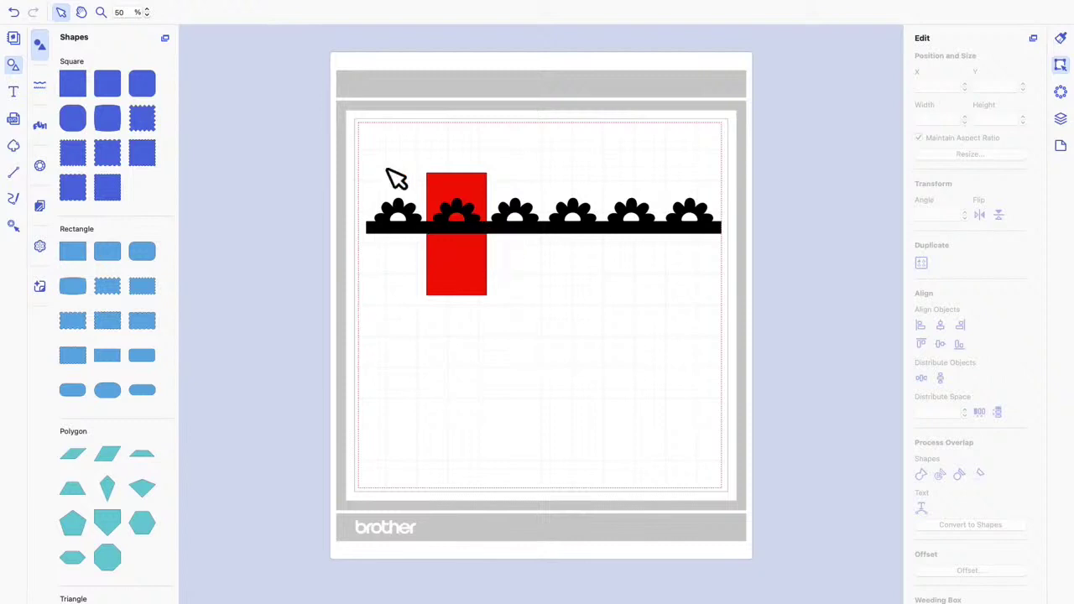
Try subtracting with the flower border in front of the red rectangle, and undo the cut.
left_click_drag(342, 134, 769, 347)
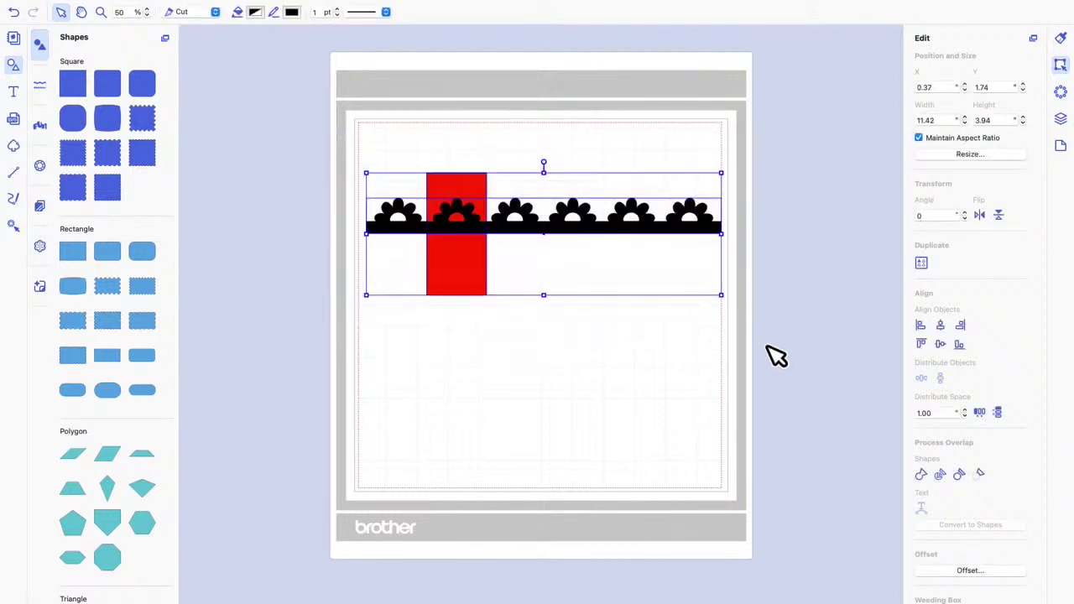
left_click(980, 475)
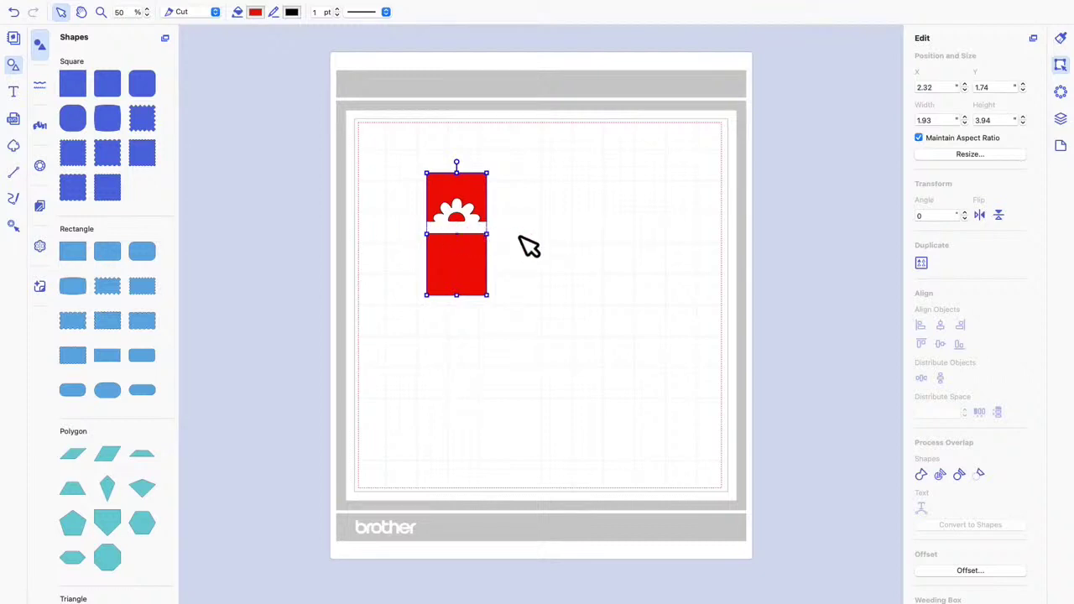
left_click(14, 13)
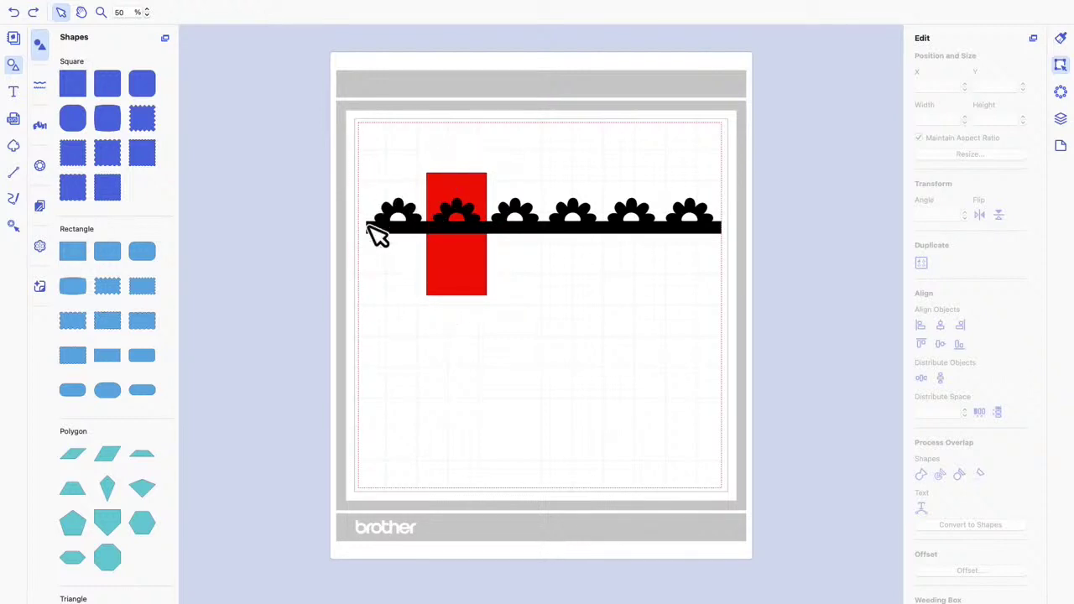
Narrow the red rectangle from its left edge to about 1.83" wide.
left_click(457, 262)
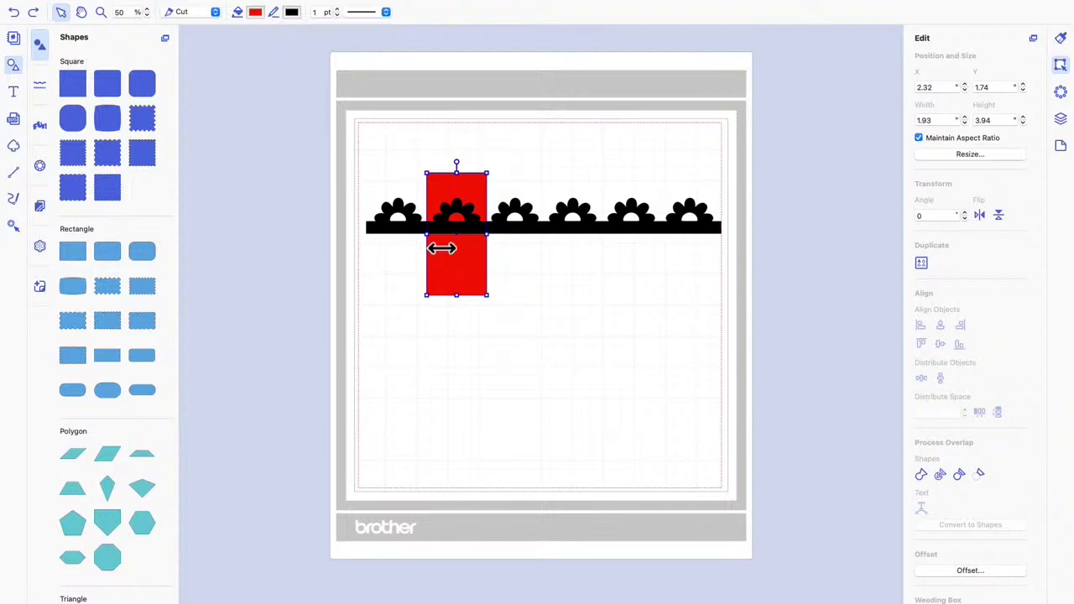
left_click_drag(444, 247, 441, 247)
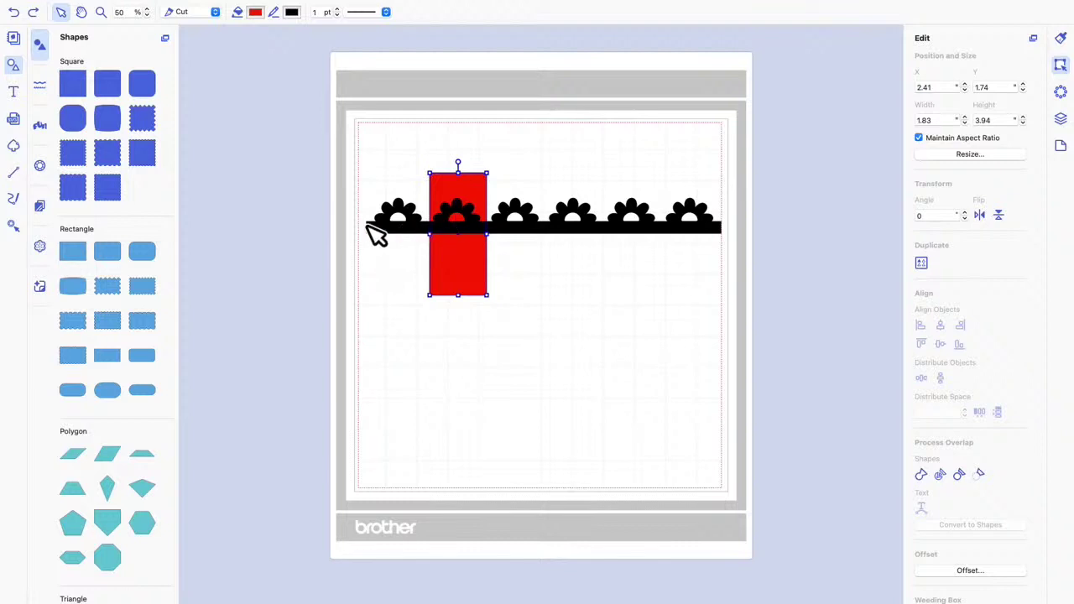
double_click(475, 264)
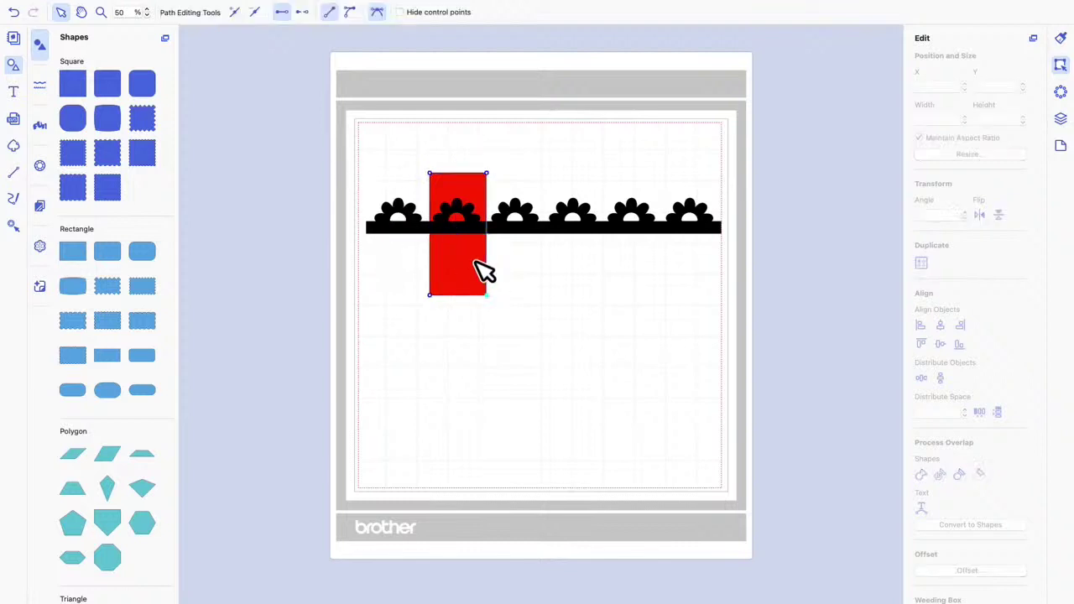
left_click(471, 274)
key("Escape")
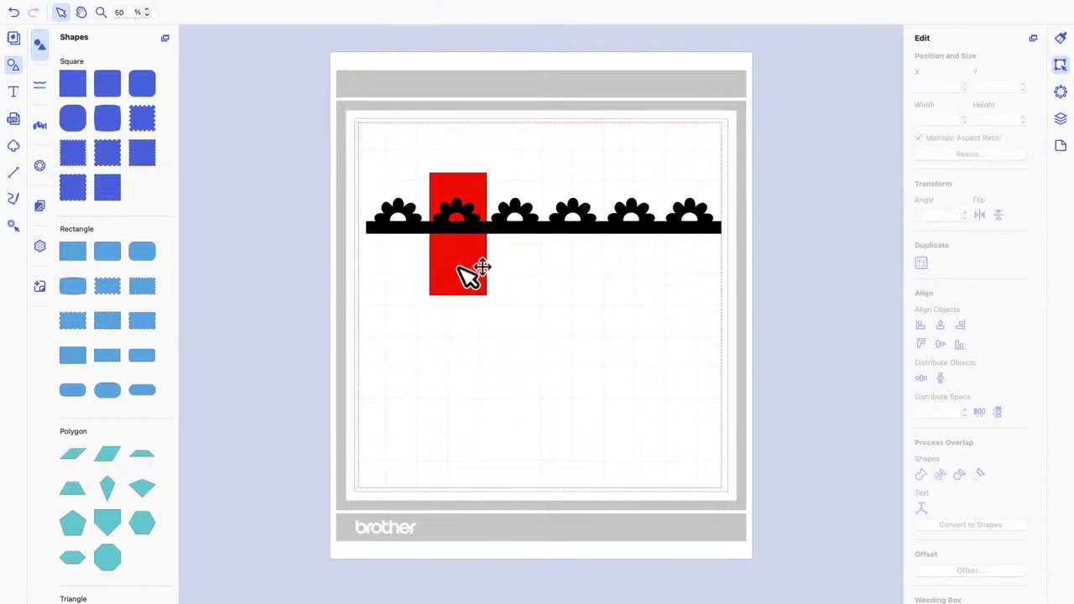
Bring the red rectangle to the front of the flower border and deselect it.
right_click(470, 270)
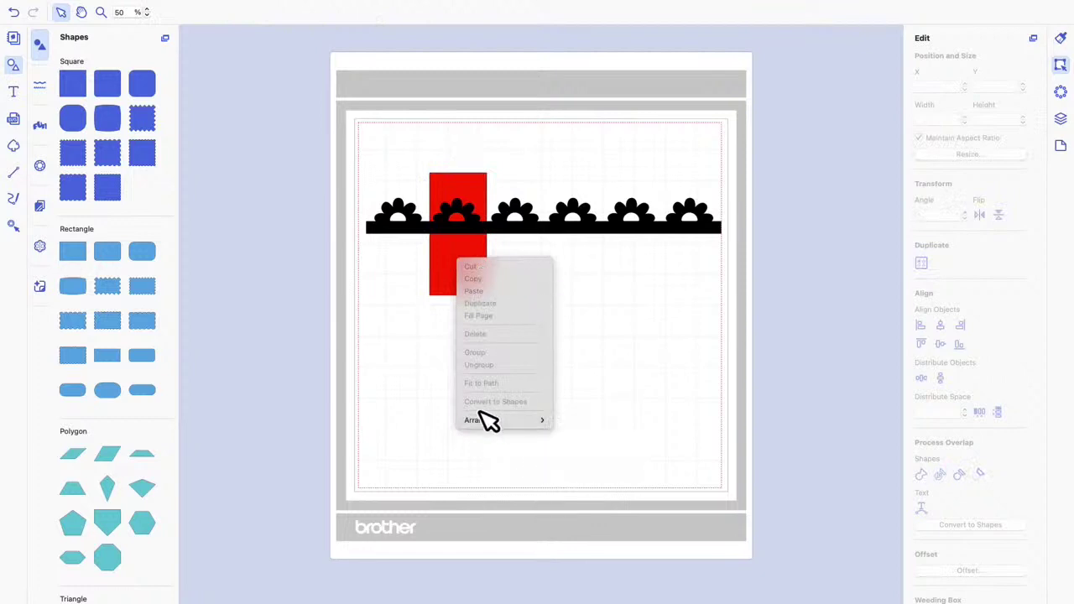
left_click(433, 430)
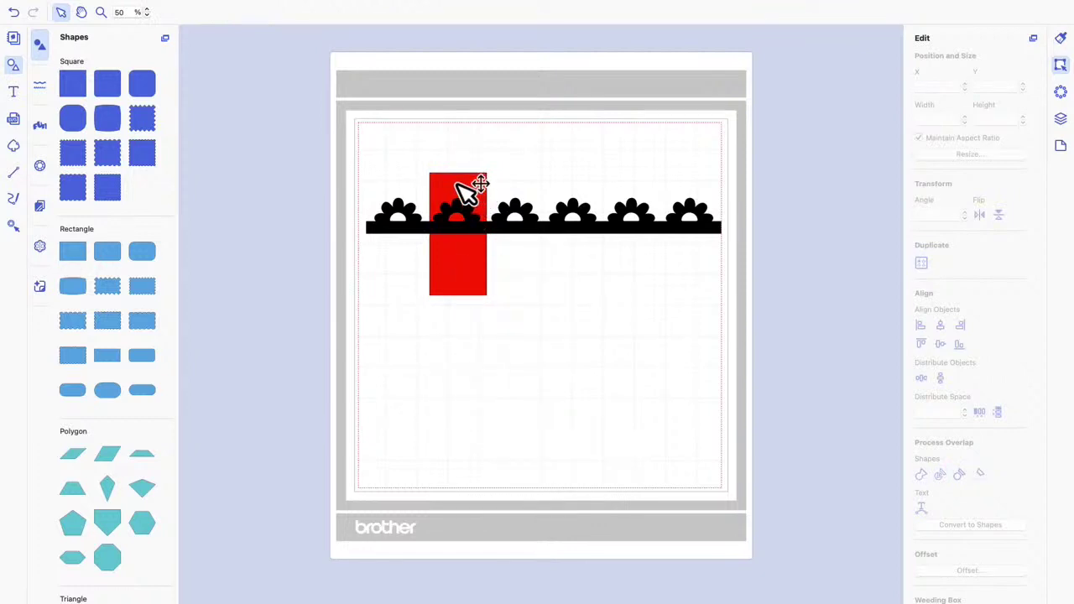
left_click(470, 186)
mouse_move(525, 422)
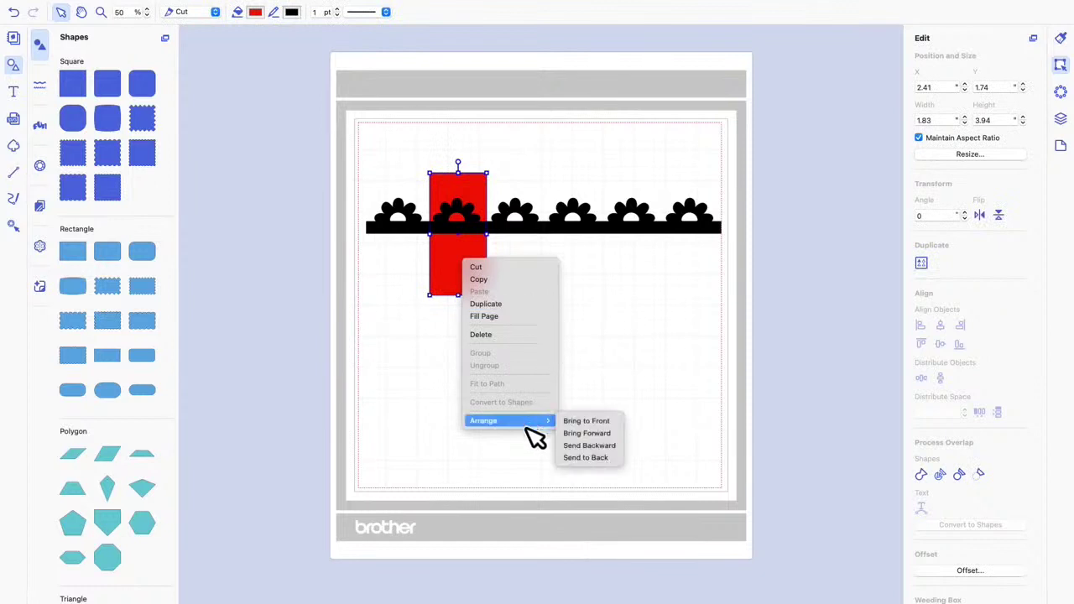
left_click(611, 422)
left_click(380, 260)
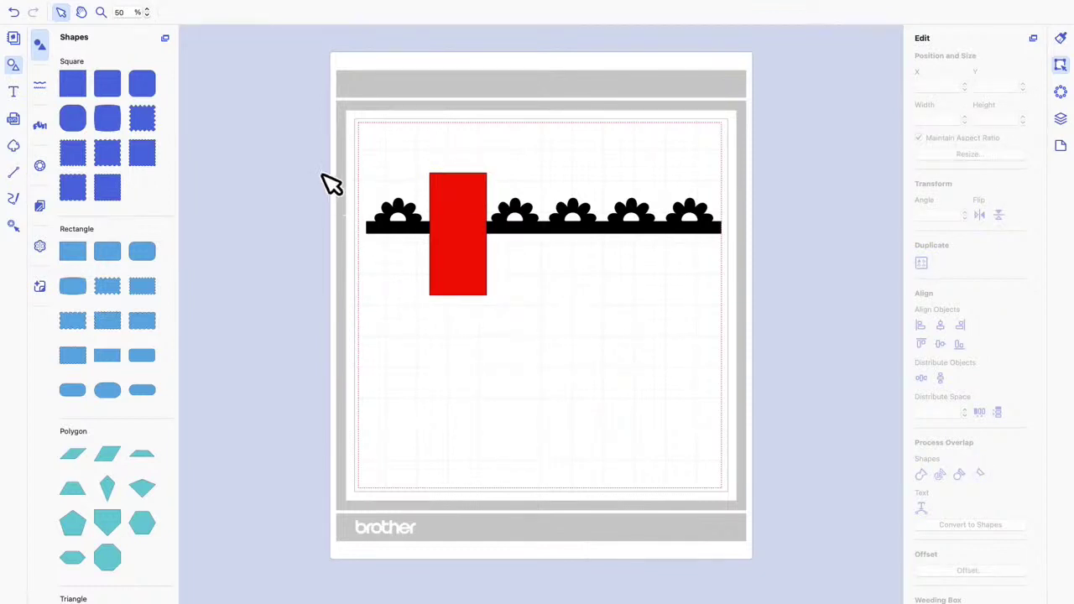
Widen the red rectangle to about 9.82" over all flowers except the first, and subtract it from the border.
left_click(485, 247)
left_click_drag(498, 249, 746, 243)
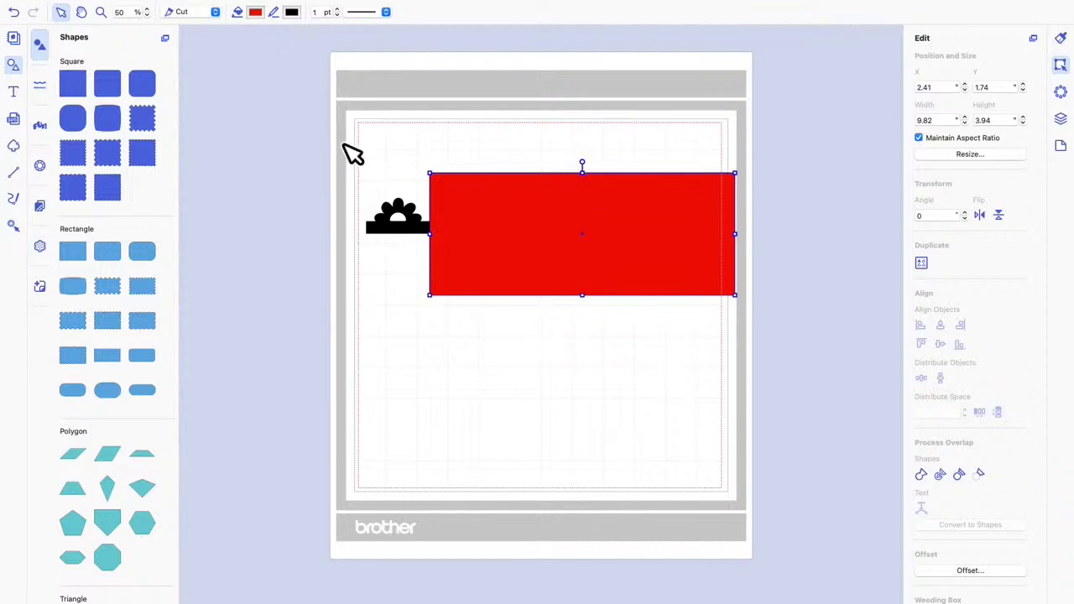
left_click_drag(316, 129, 768, 378)
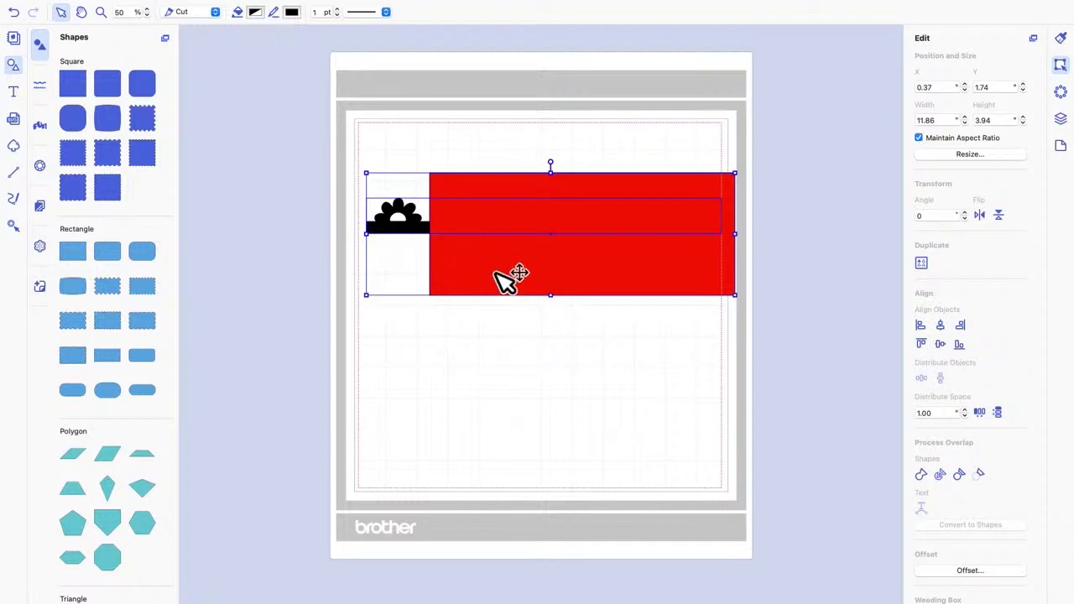
left_click(980, 476)
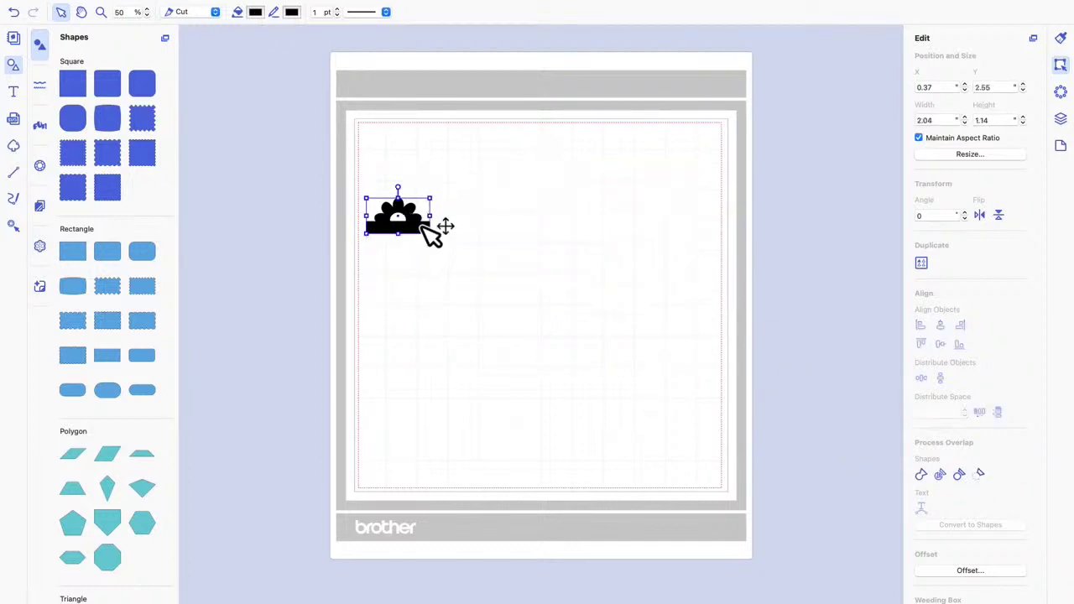
left_click(453, 249)
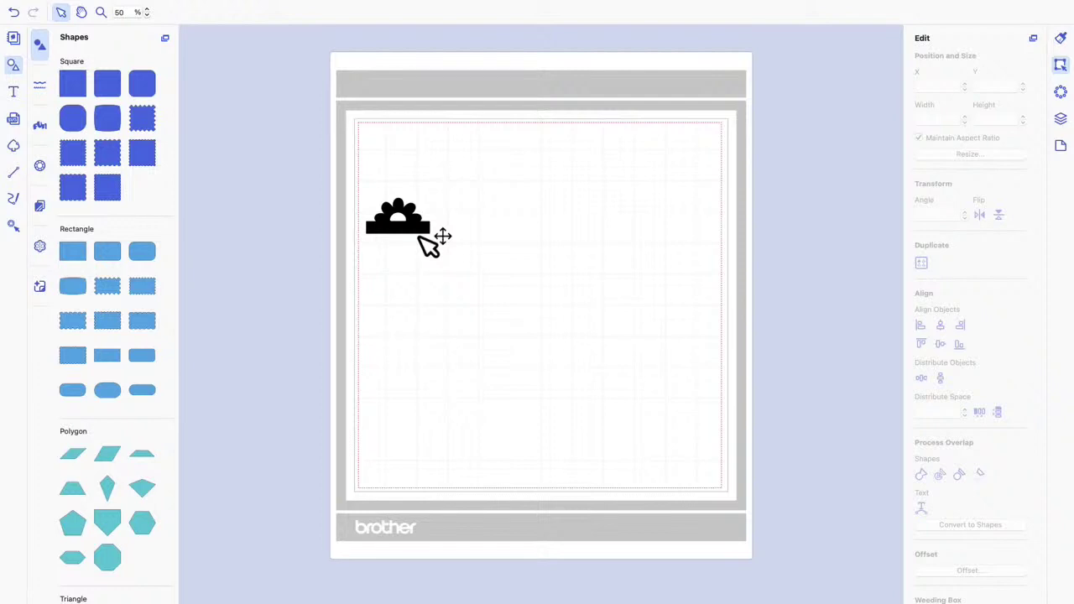
Move the single black flower to about X 8.89", Y 8.35" near the mat's lower right and rotate it 90° clockwise.
left_click_drag(424, 235, 693, 414)
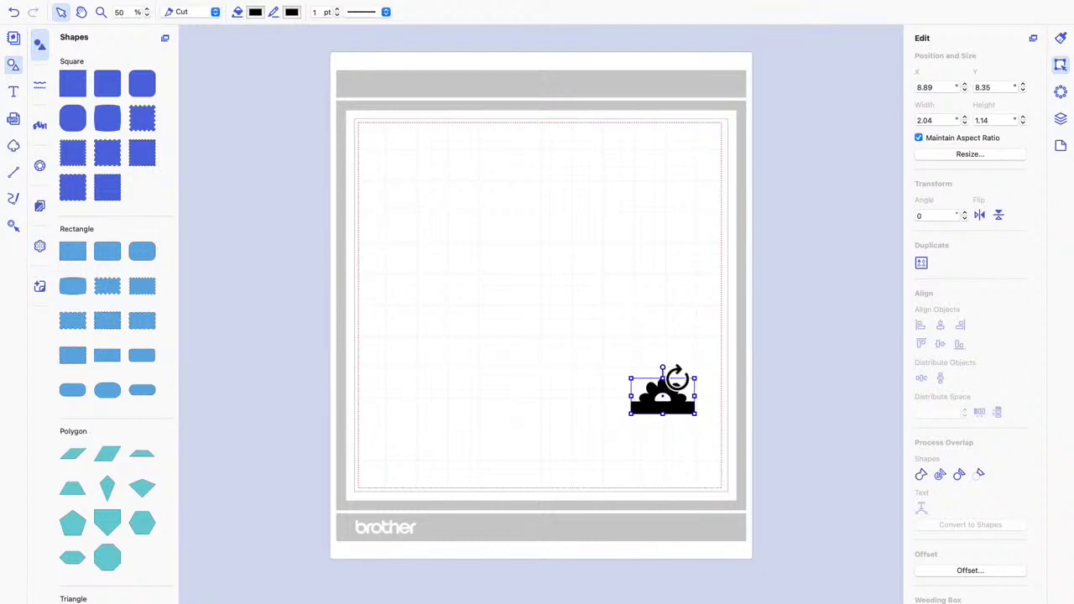
left_click_drag(682, 378, 697, 408)
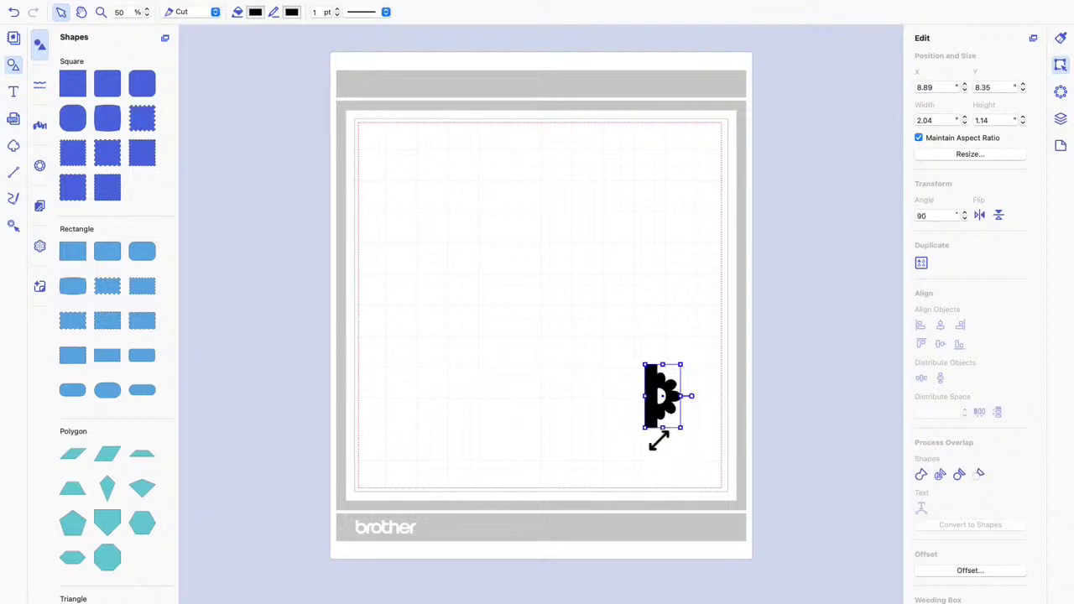
Duplicate the rotated flower, place the copy to its left at about X 6.48", Y 8.30", and flip it horizontally.
right_click(657, 384)
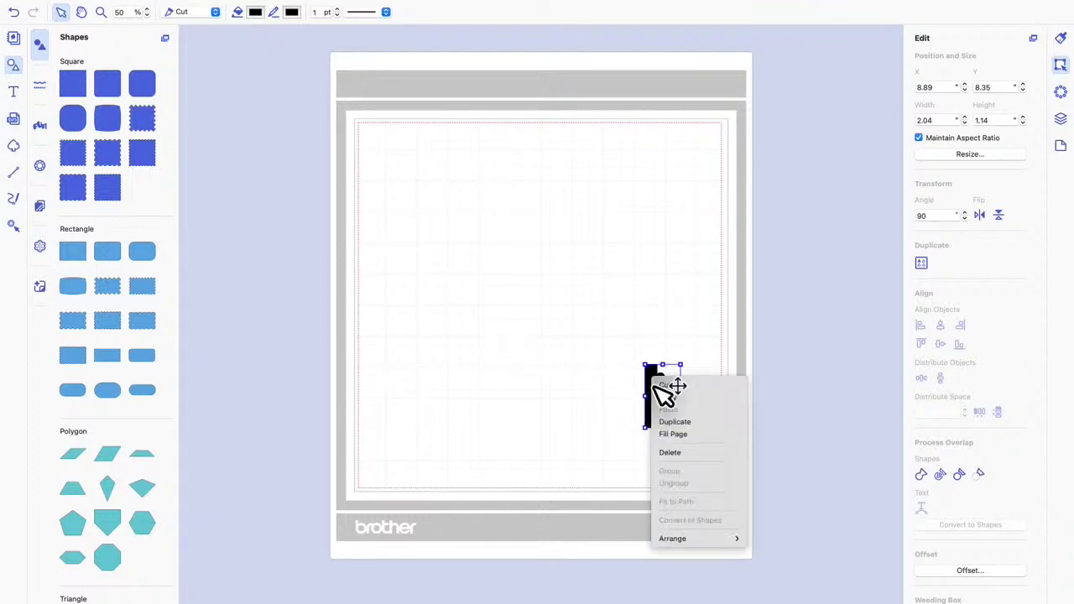
left_click(695, 425)
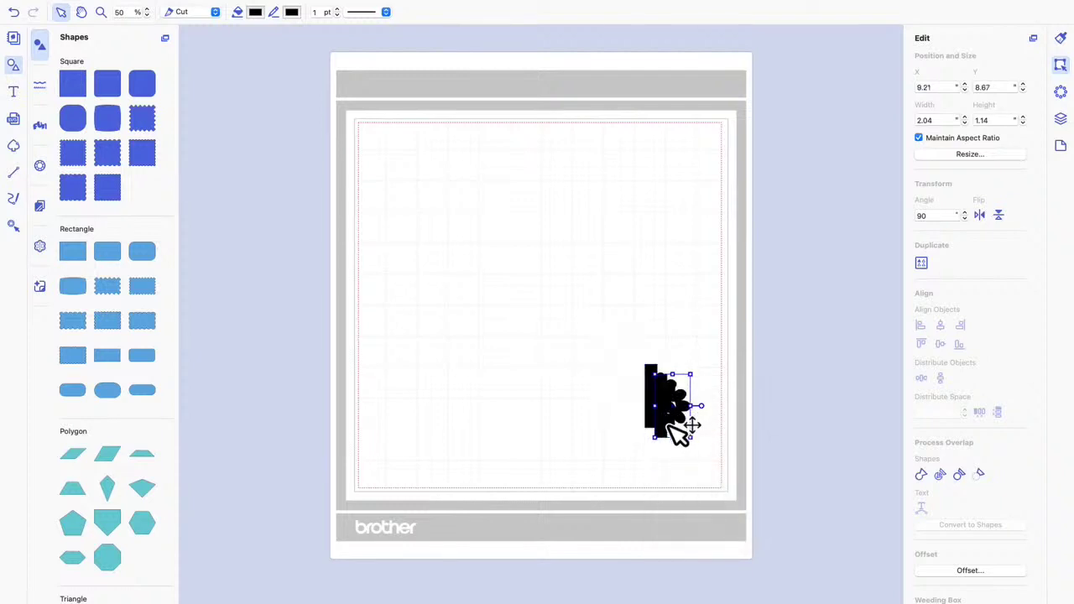
left_click_drag(671, 432, 590, 419)
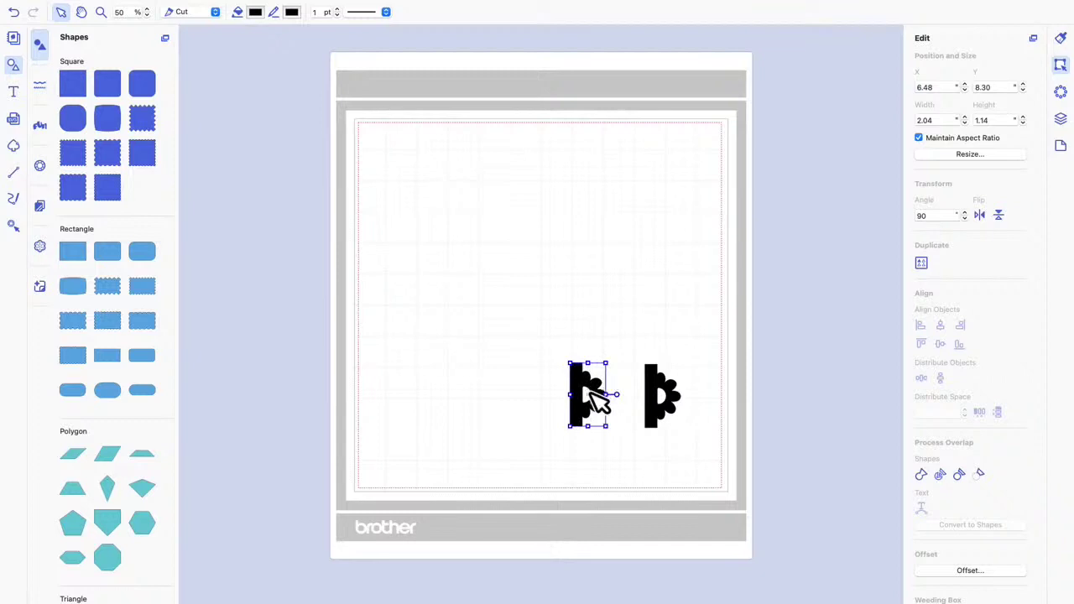
left_click(980, 219)
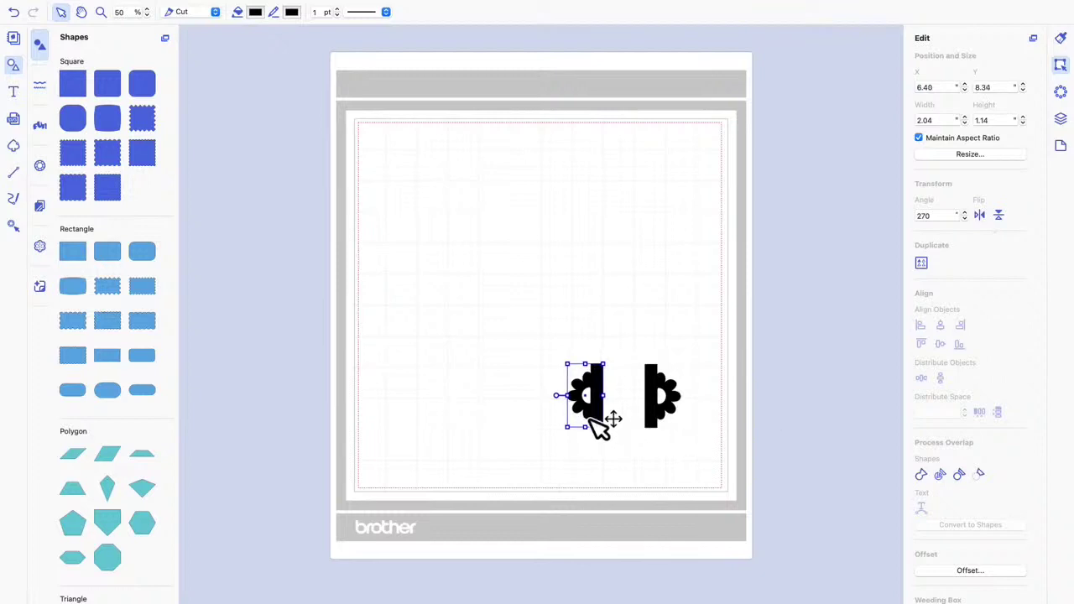
Move the mirrored flower to the mat's lower left and the other flower to about X 6.21", Y 8.24".
left_click_drag(591, 412, 411, 411)
left_click_drag(667, 411, 590, 419)
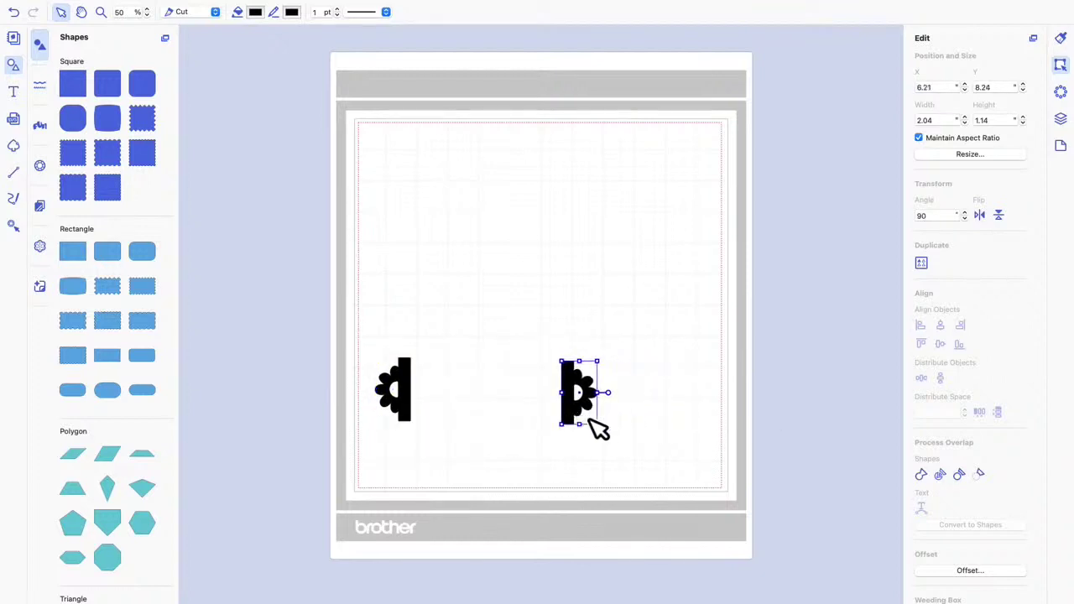
Add a basic square to the mat's upper left, unlock its aspect ratio and size it to 6" wide by 5.5" high.
left_click(72, 88)
left_click_drag(396, 134, 447, 167)
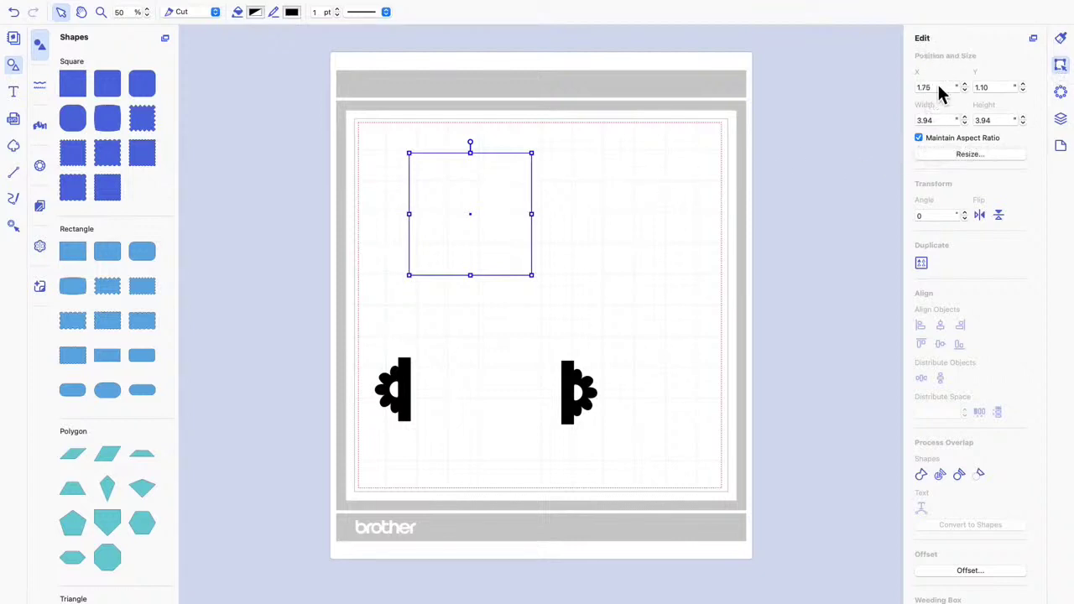
left_click(920, 139)
left_click_drag(944, 123, 912, 126)
type("6")
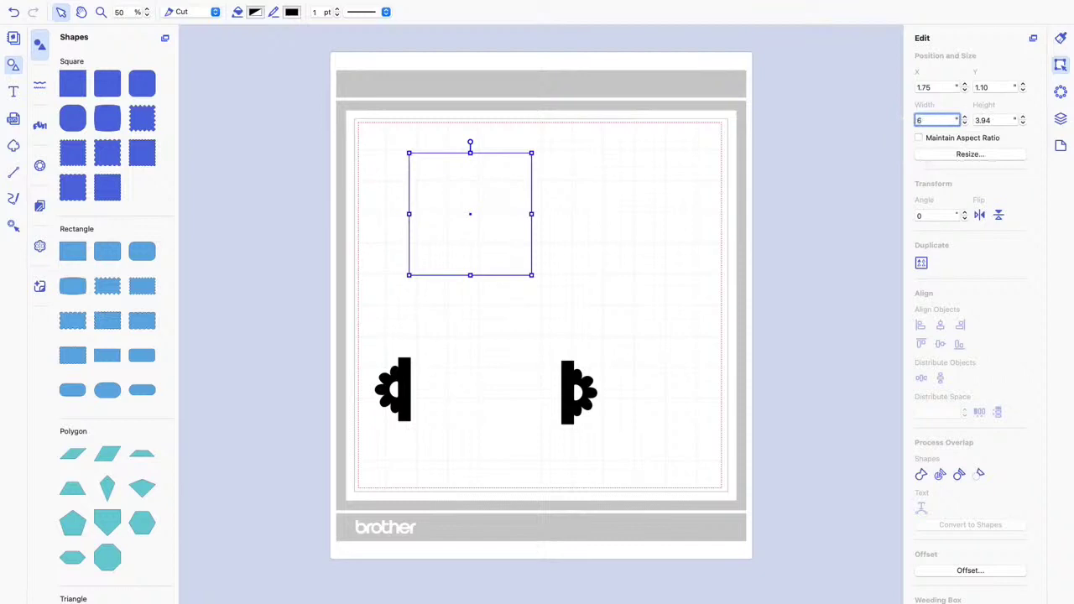
key("Return")
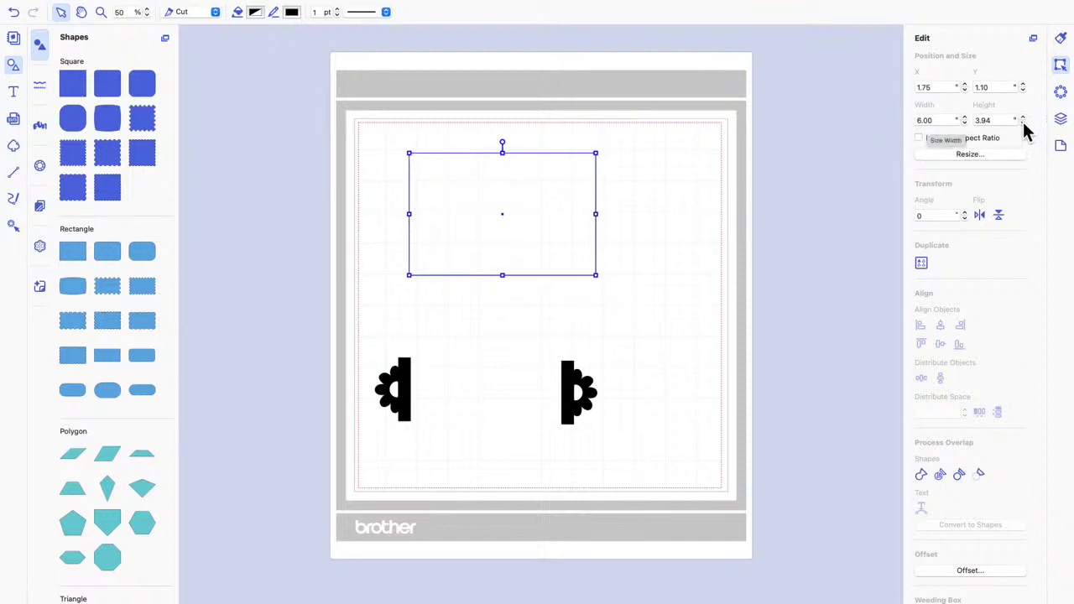
left_click_drag(992, 123, 978, 131)
type("5")
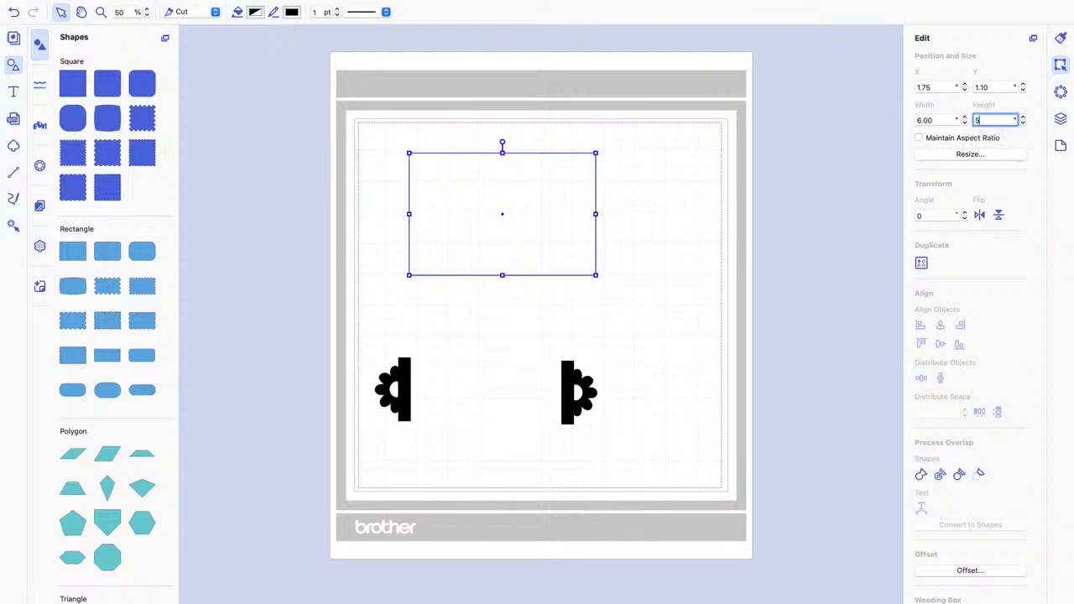
type(".5")
key("Return")
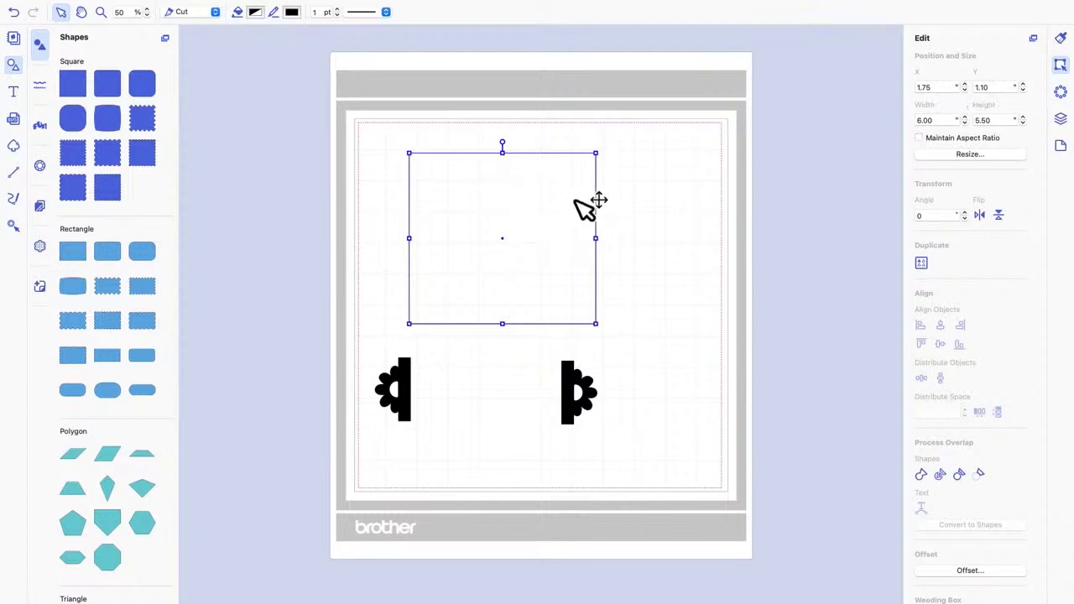
Position the 6" by 5.5" rectangle at X 0, Y 0.
left_click_drag(952, 90, 898, 95)
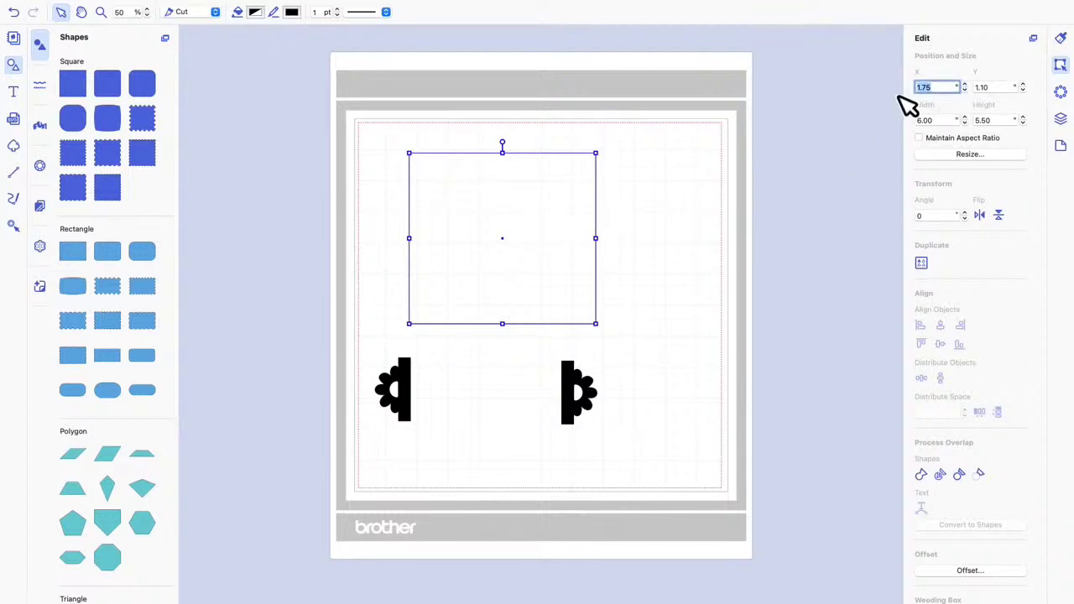
type("0")
key("Return")
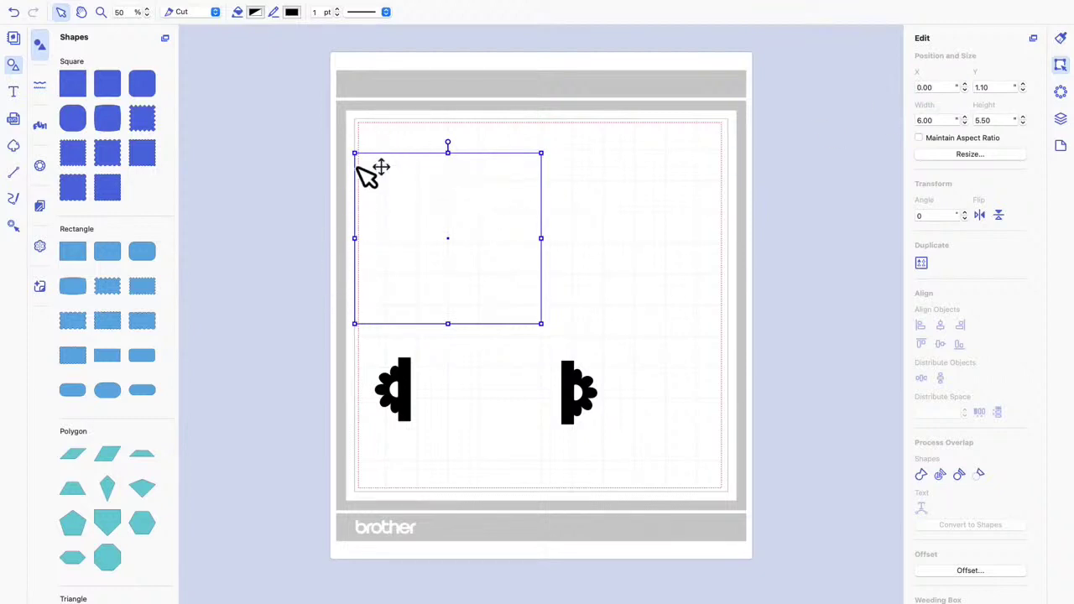
double_click(990, 87)
type("0")
key("Return")
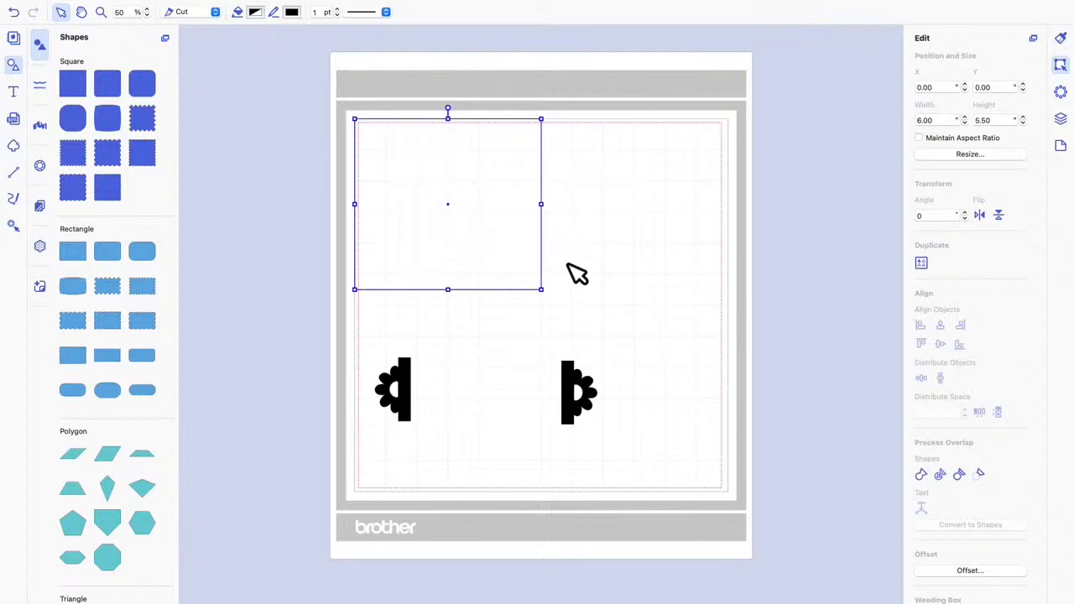
Rotate the right-hand flower to 0° and back to 90°.
left_click(585, 409)
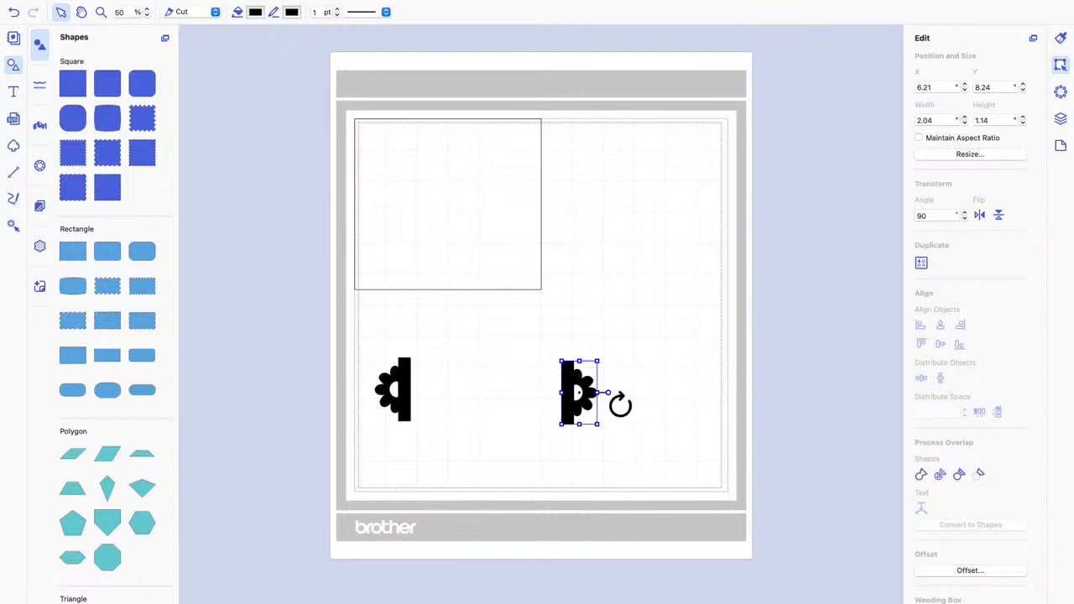
left_click_drag(618, 405, 587, 392)
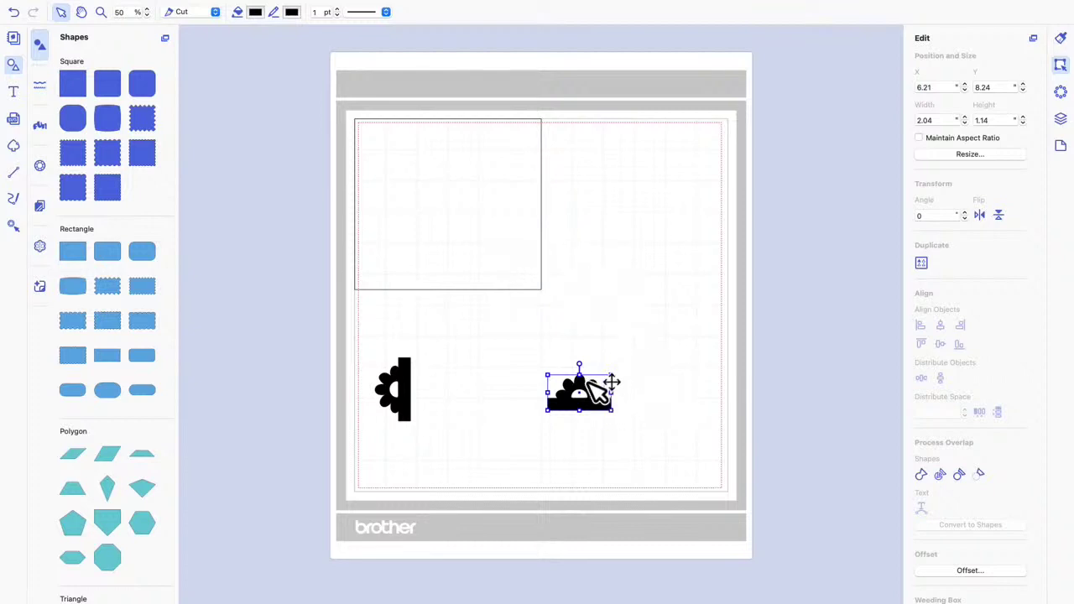
left_click_drag(592, 377, 622, 418)
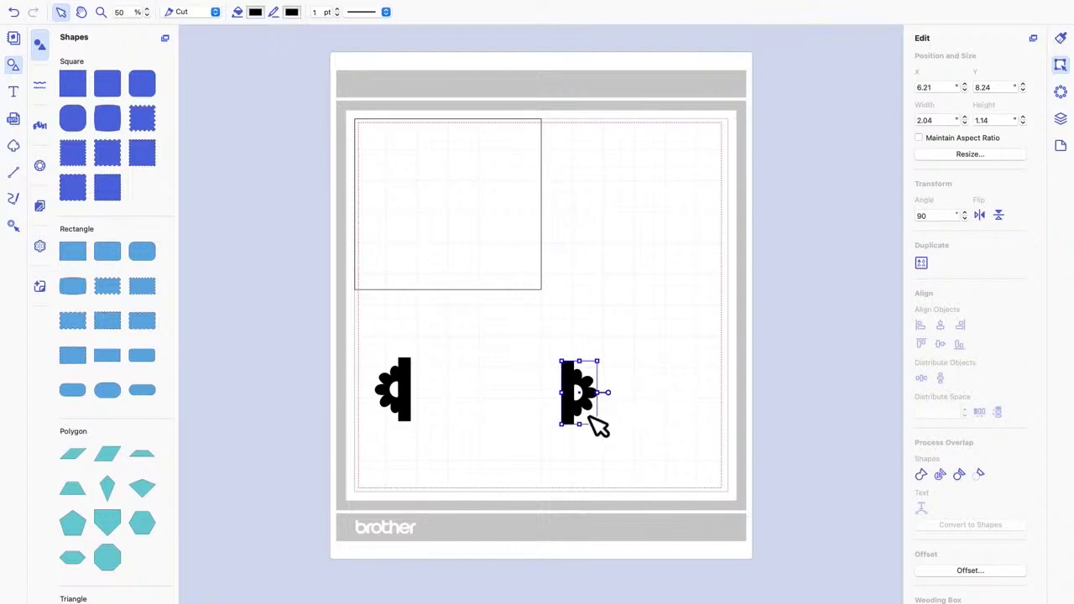
Move the flowers onto the rectangle's sides, the right one to about X 5.49", Y 3.81" and the left one to X -1.57", Y 3.77".
left_click_drag(575, 415, 549, 286)
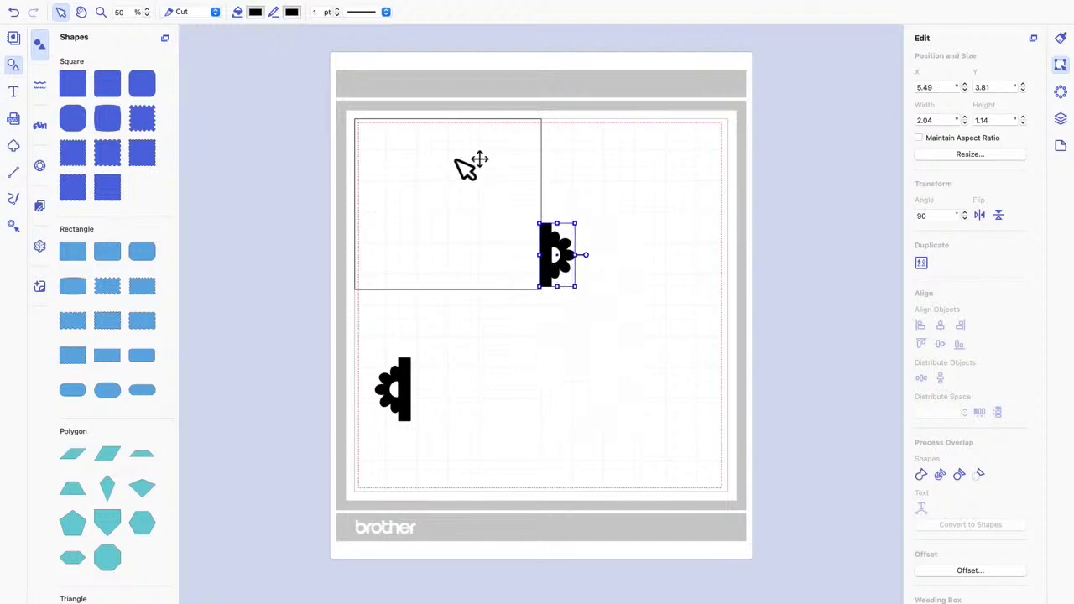
left_click_drag(408, 400, 355, 272)
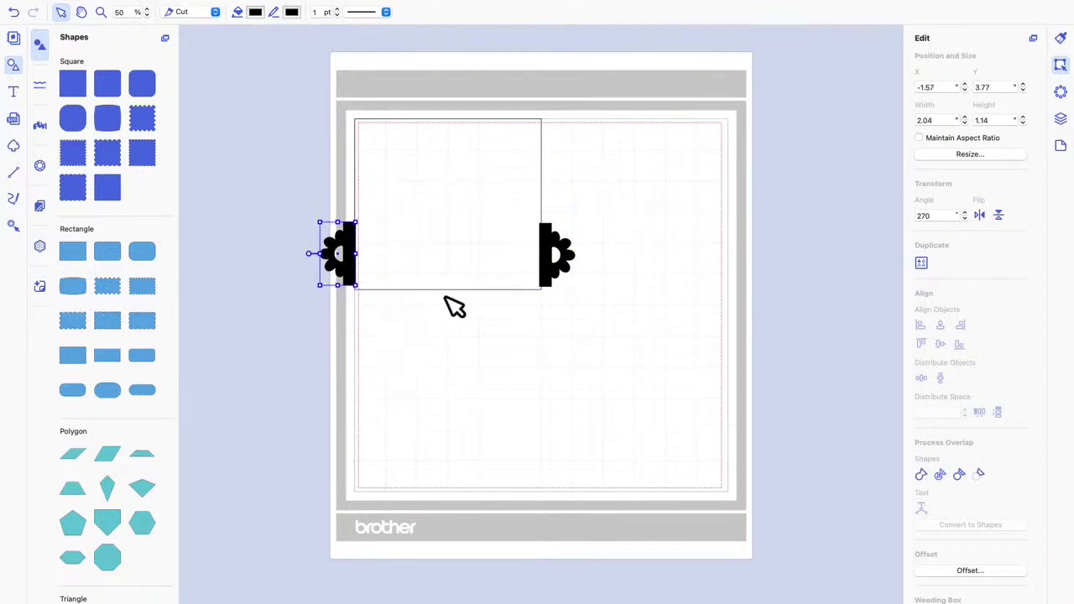
Set the fill opacity of both flowers to 0% so only their outlines are drawn.
left_click(560, 256)
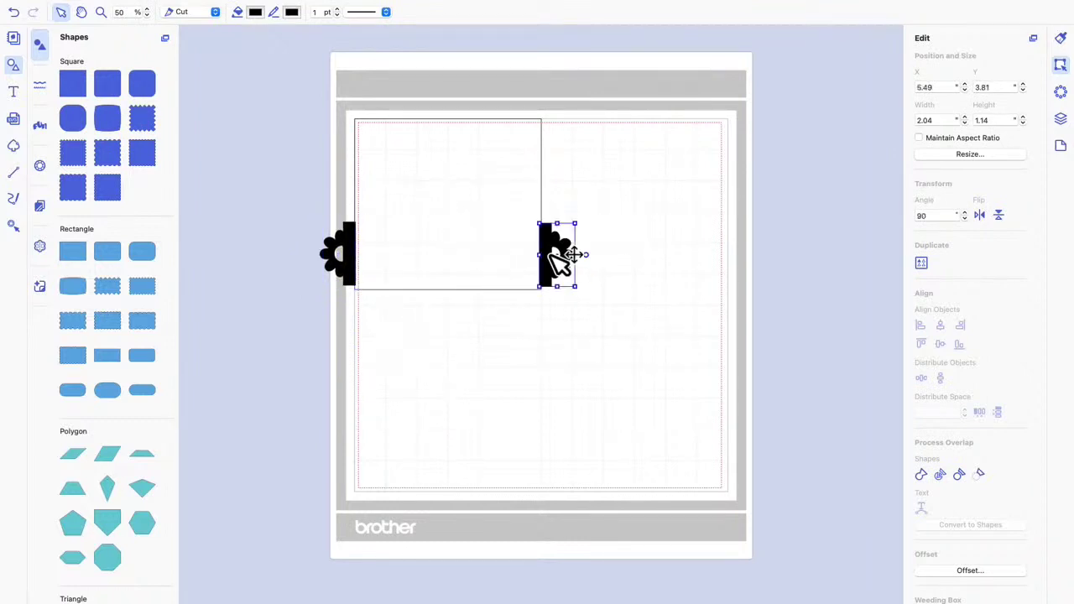
left_click(256, 12)
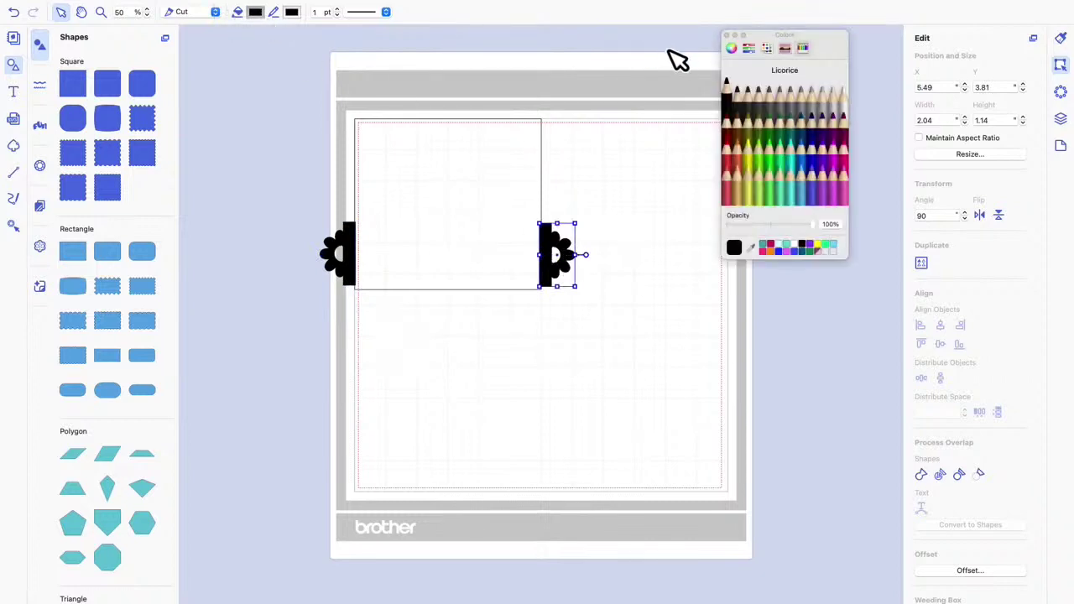
left_click_drag(815, 227, 726, 238)
left_click(351, 275)
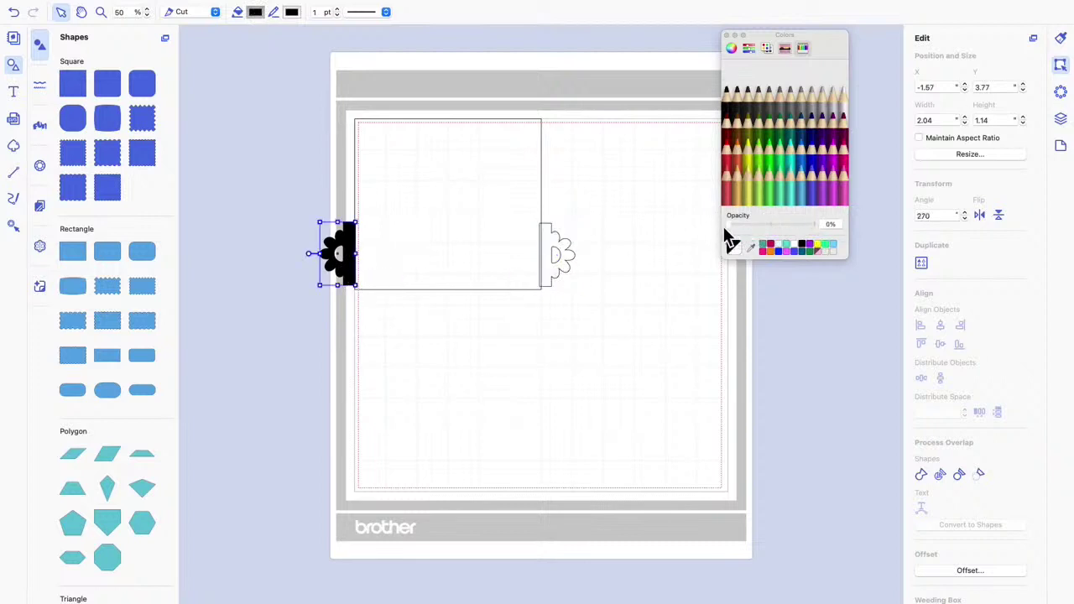
left_click(647, 273)
Nudge the left flower to about X -1.53", Y 3.76" so it overlaps the rectangle's edge, and align the tops of both flowers.
left_click(354, 280)
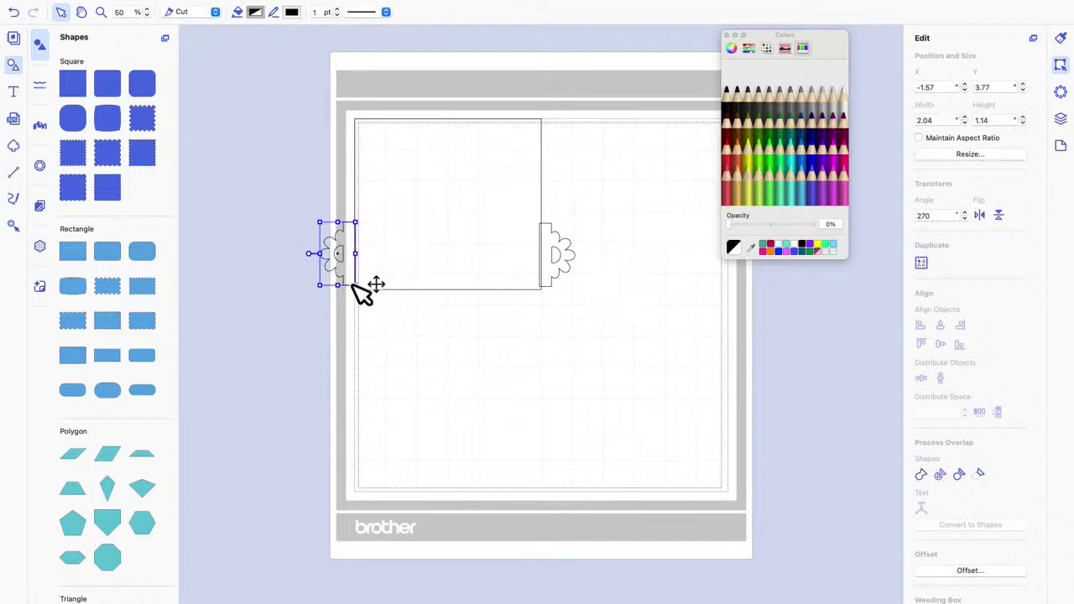
left_click_drag(362, 292, 364, 294)
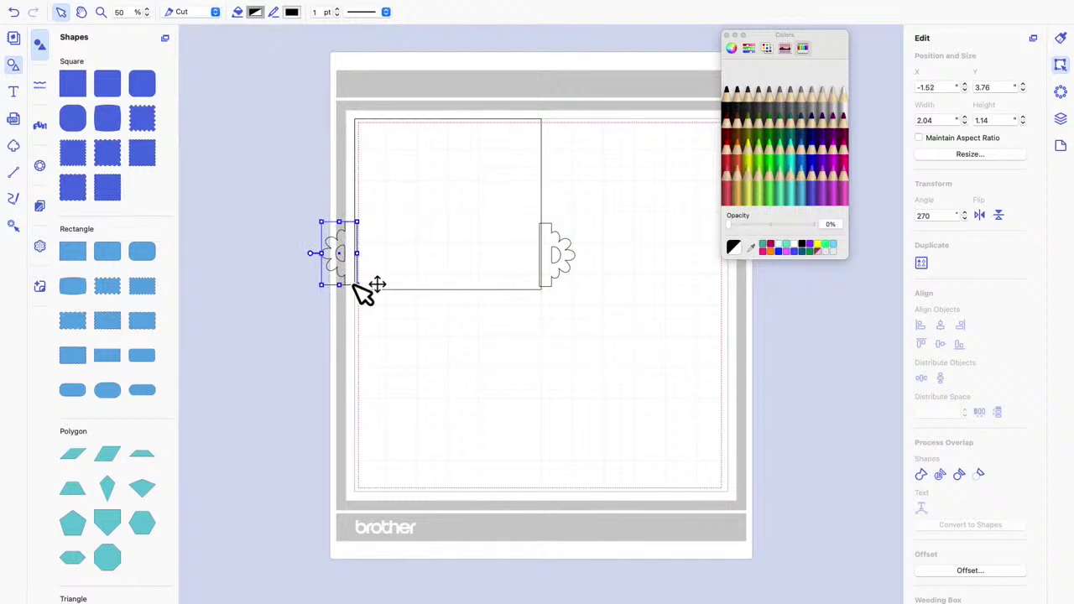
key("Left")
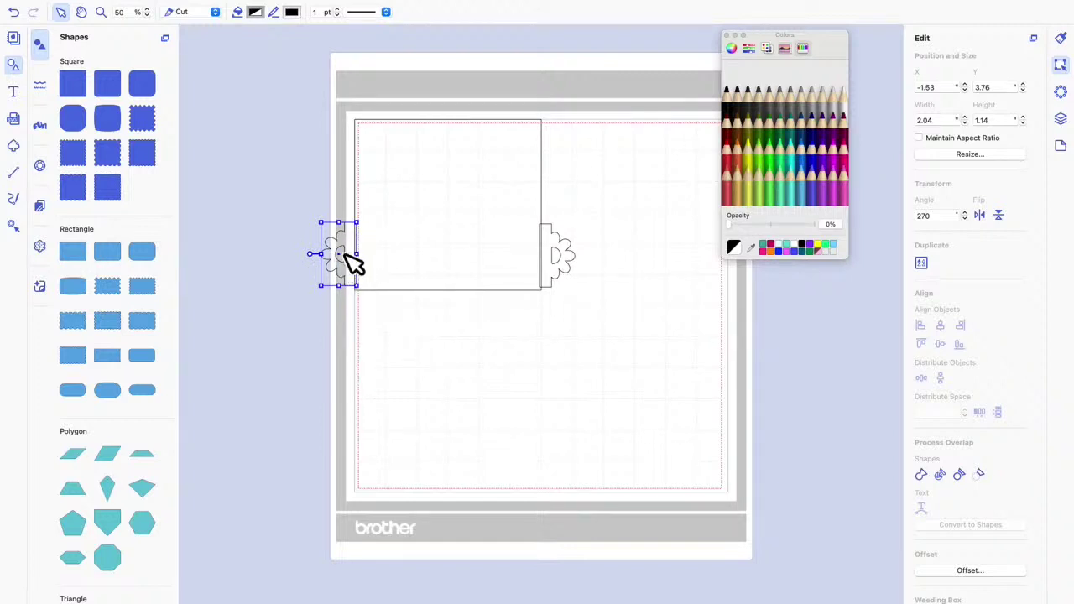
left_click(564, 254, "shift")
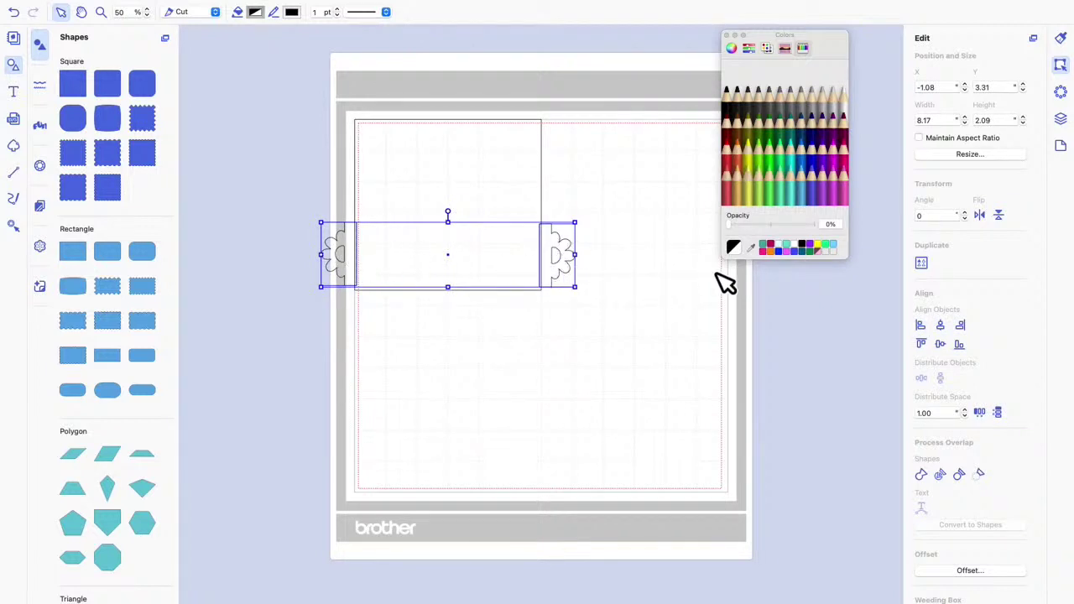
left_click(922, 345)
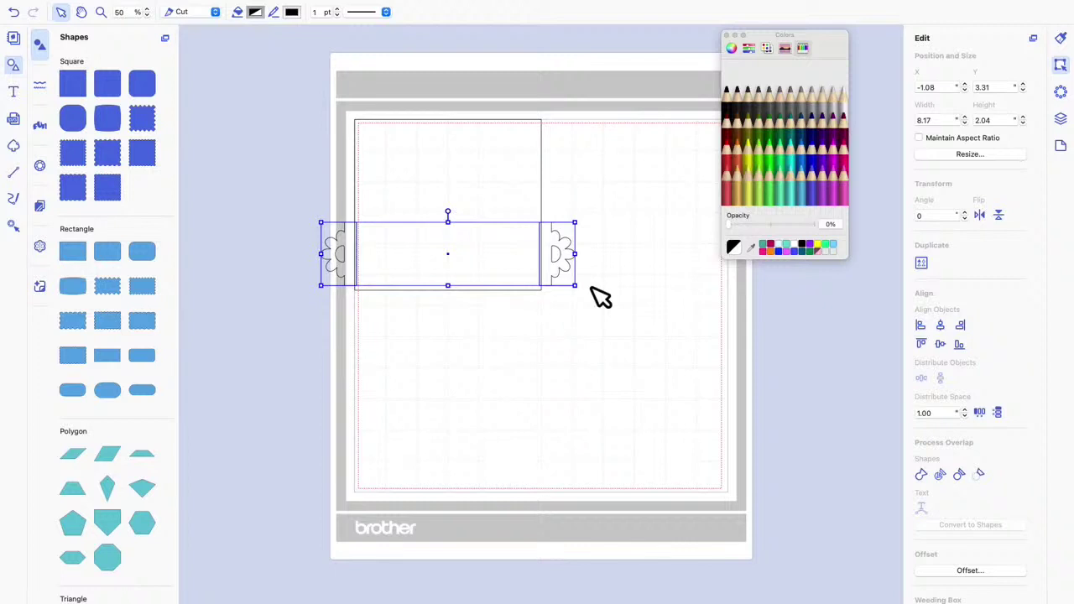
Nudge both flowers up together to Y 3.00", deselect them and close the color picker.
key("Up")
key("Up")
key("Up")
key("Up")
key("Up")
key("Up")
key("Up")
key("Up")
key("Up")
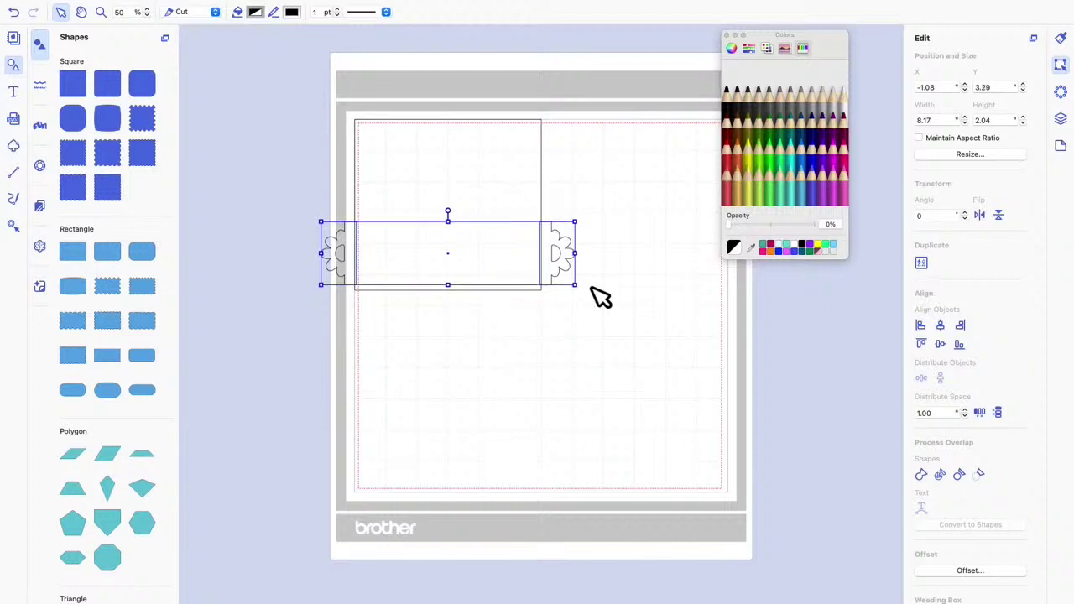
key("Up")
key("Up")
key("Up")
key("Up")
key("Up")
key("Up")
key("Up")
key("Up")
key("Up")
key("Up")
key("Up")
key("Up")
key("Up")
key("Up")
key("Up")
key("Up")
key("Up")
key("Up")
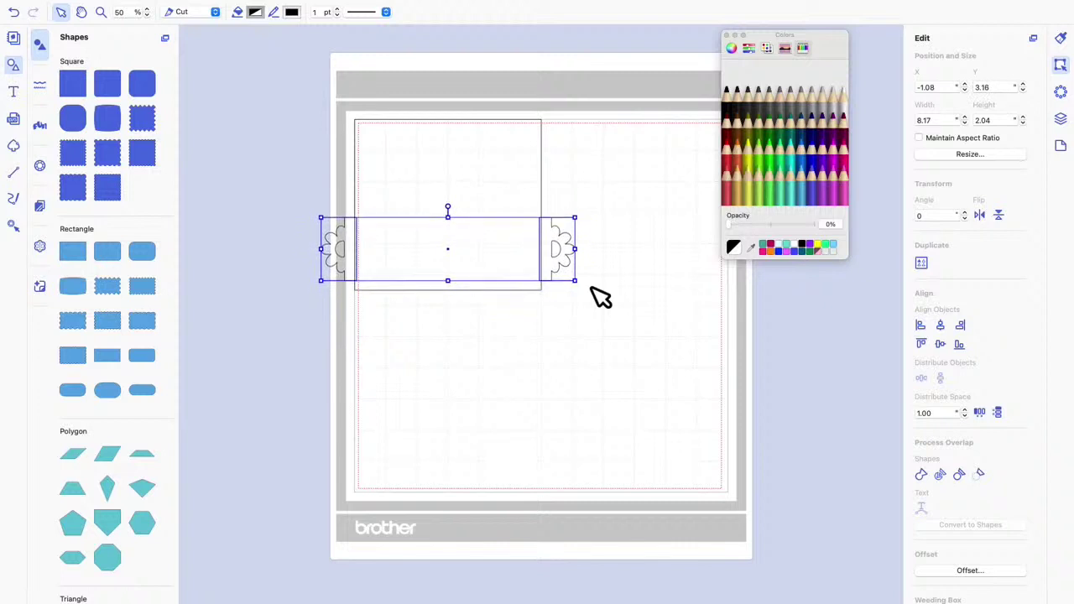
key("Up")
key("Up")
key("Up")
key("Up")
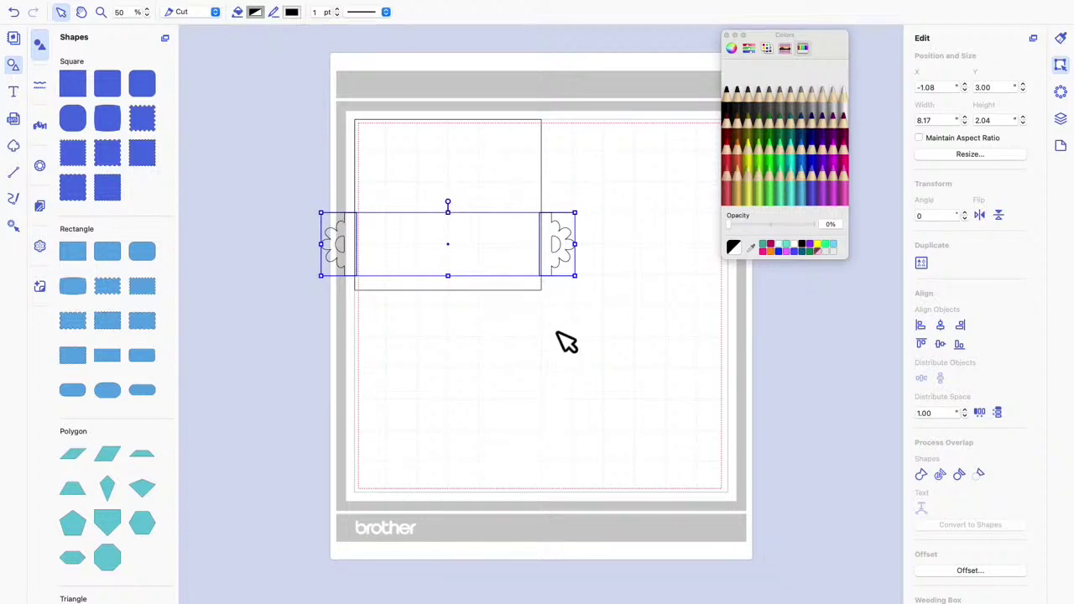
left_click(625, 208)
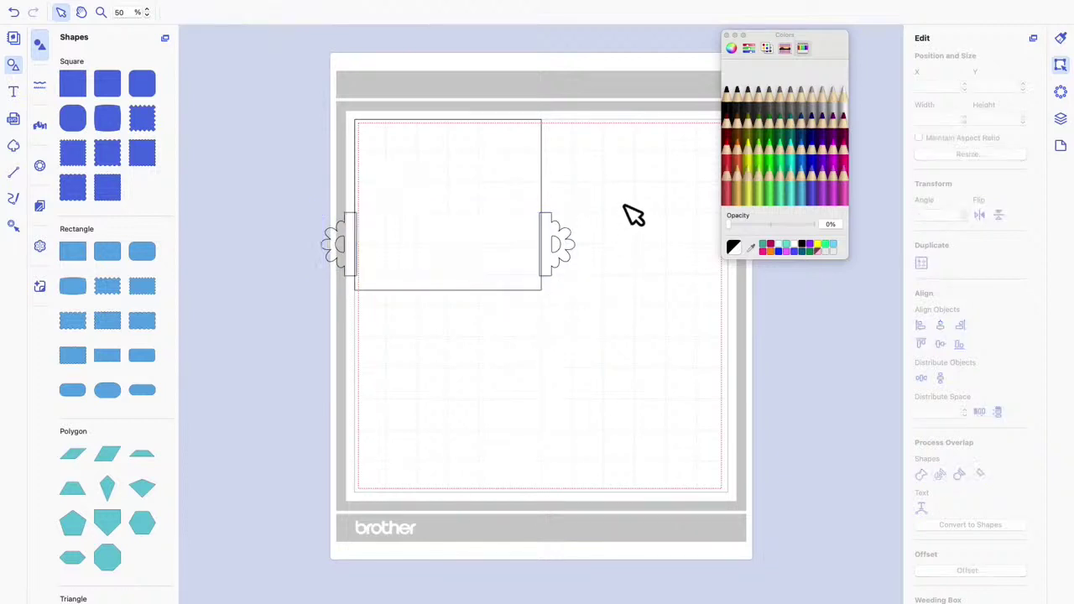
left_click(728, 36)
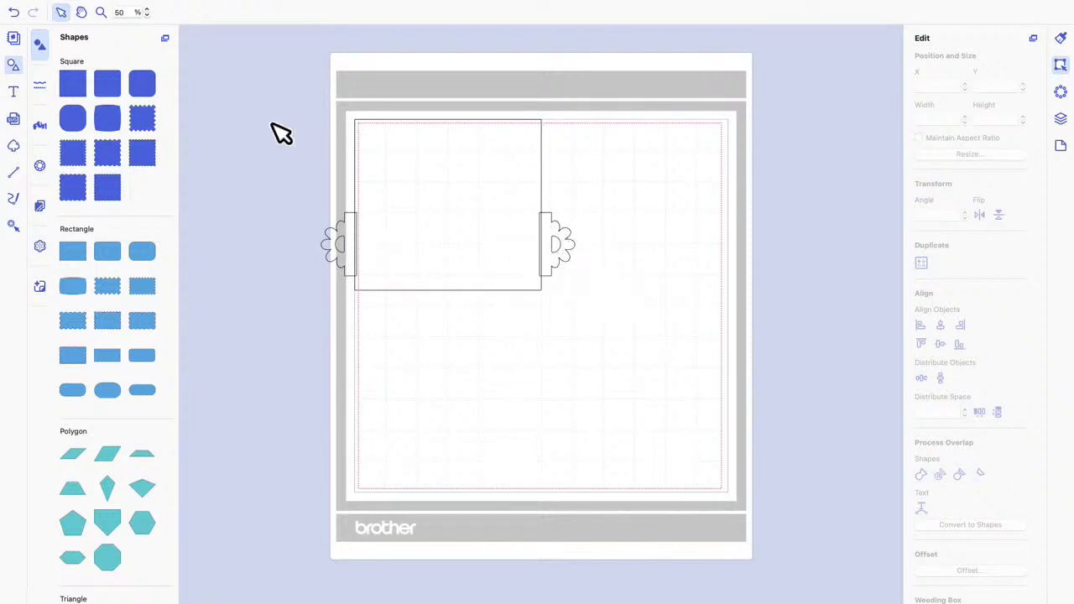
Select the rectangle and both flowers together and merge them into one outline with overlap processing.
left_click(101, 13)
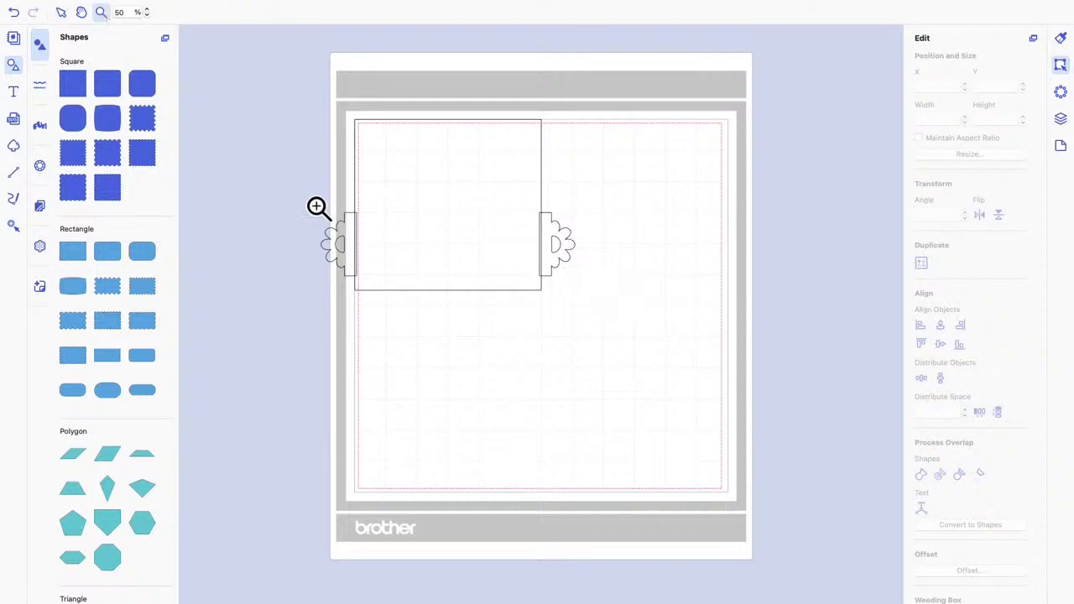
left_click_drag(289, 195, 602, 309)
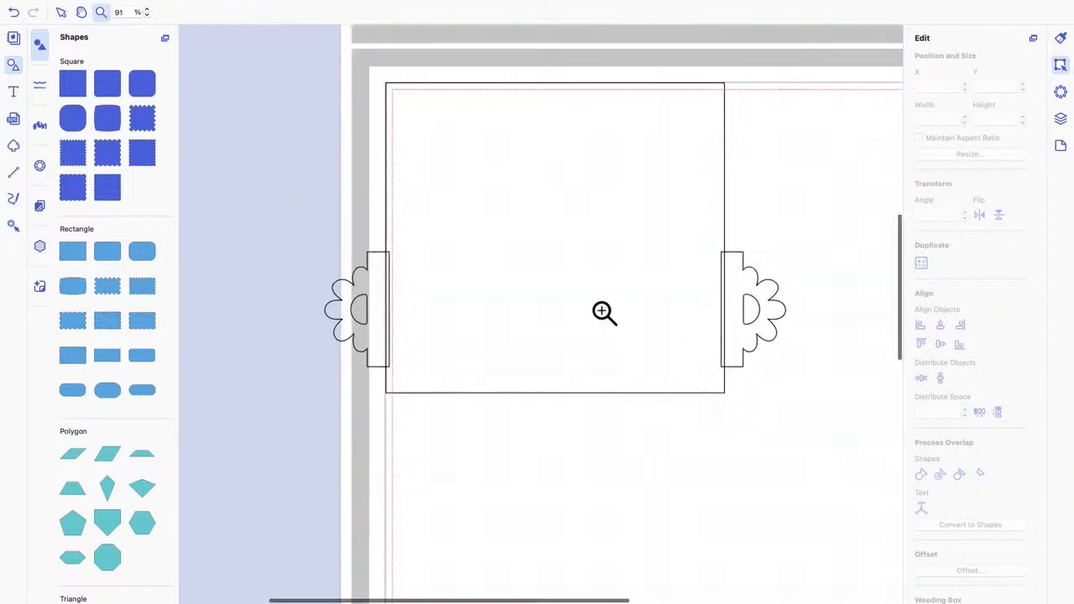
left_click(62, 13)
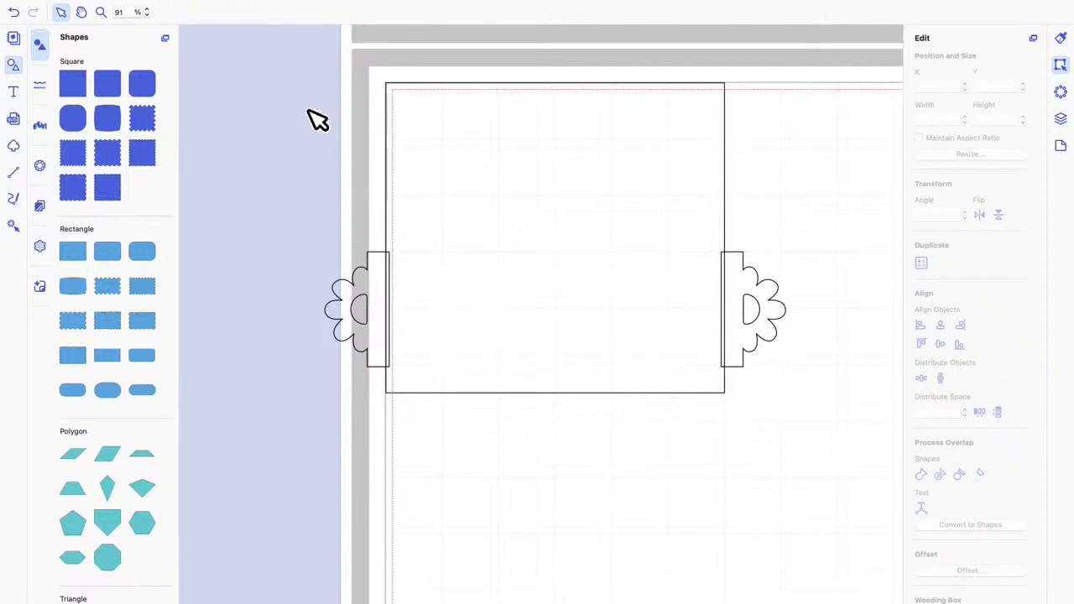
left_click_drag(250, 55, 431, 89)
left_click_drag(521, 116, 849, 489)
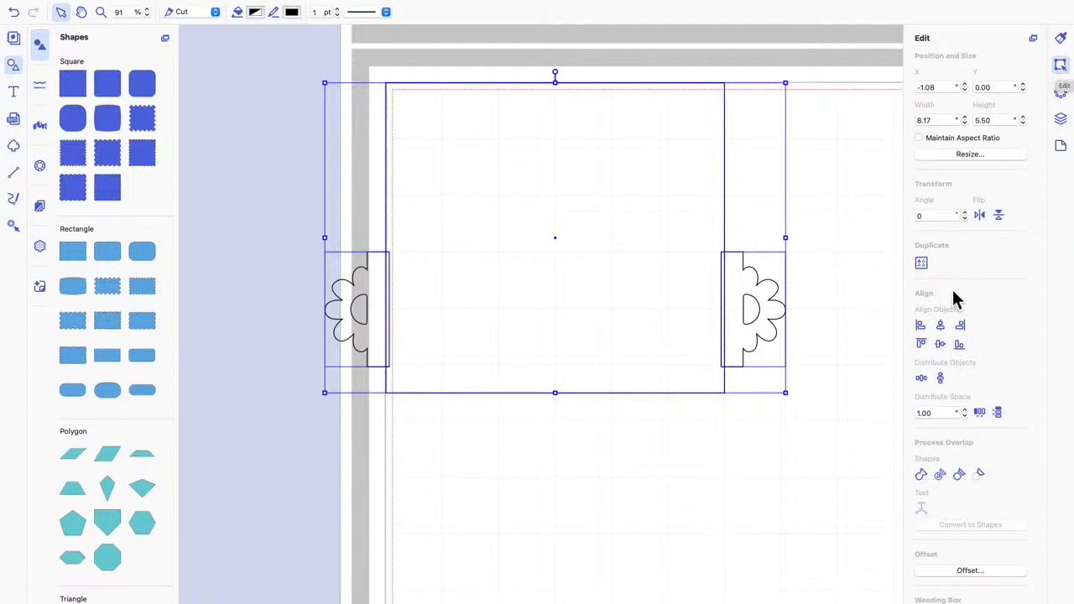
left_click(921, 477)
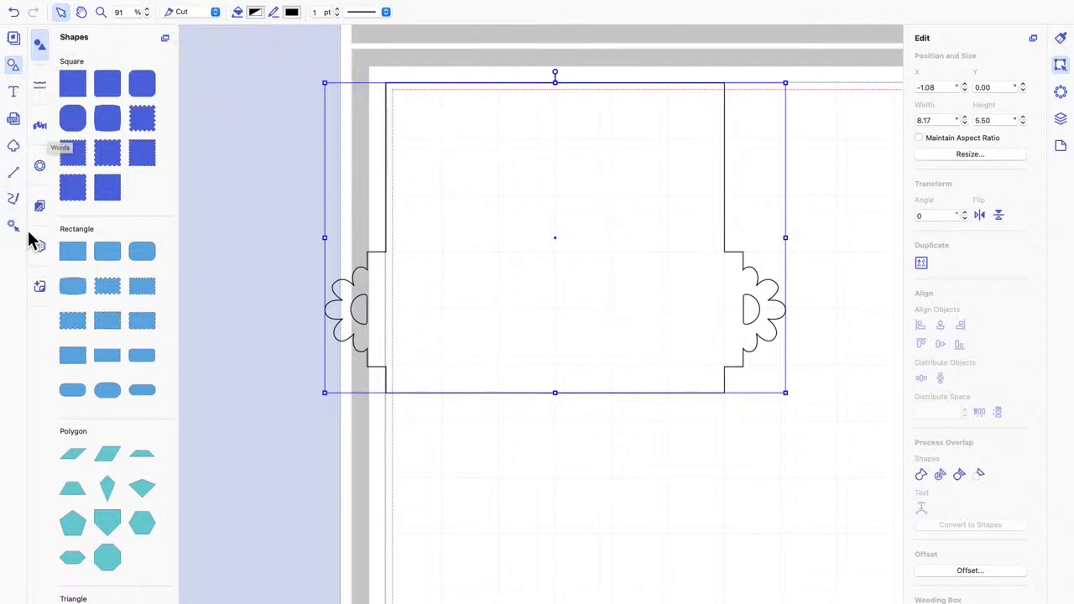
Draw a vertical straight line about 5.41" long to the right of the merged shape, at about X 7.99", Y 0.18".
left_click(14, 174)
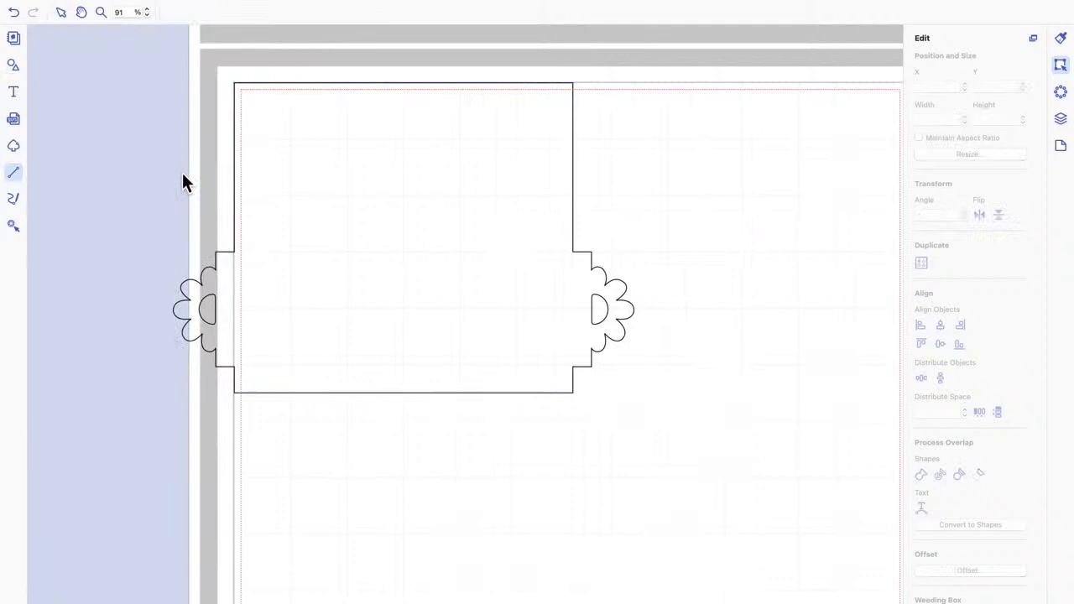
left_click(686, 93)
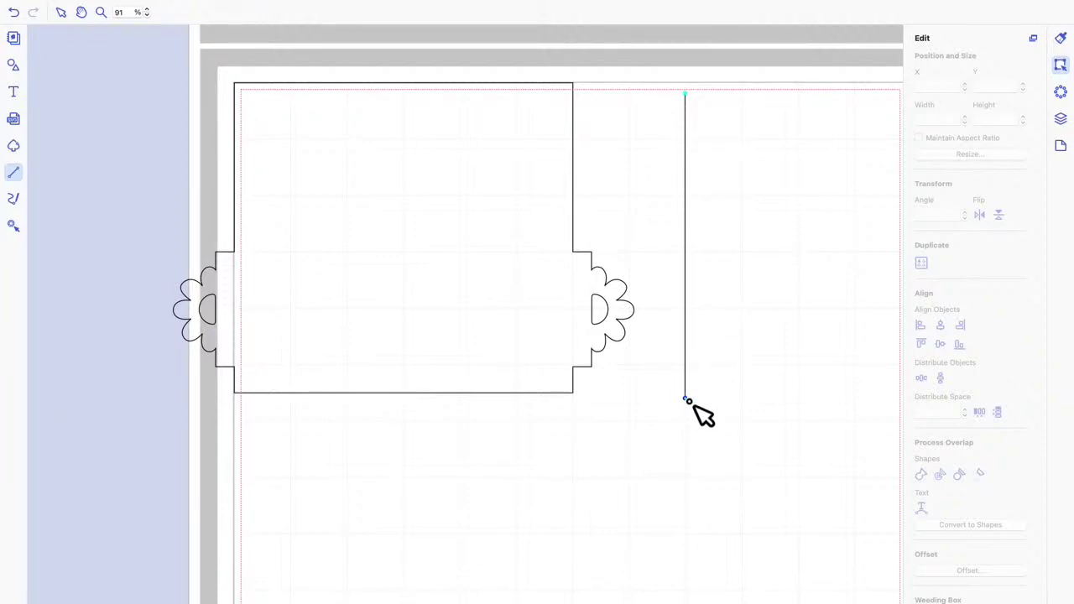
left_click(687, 400)
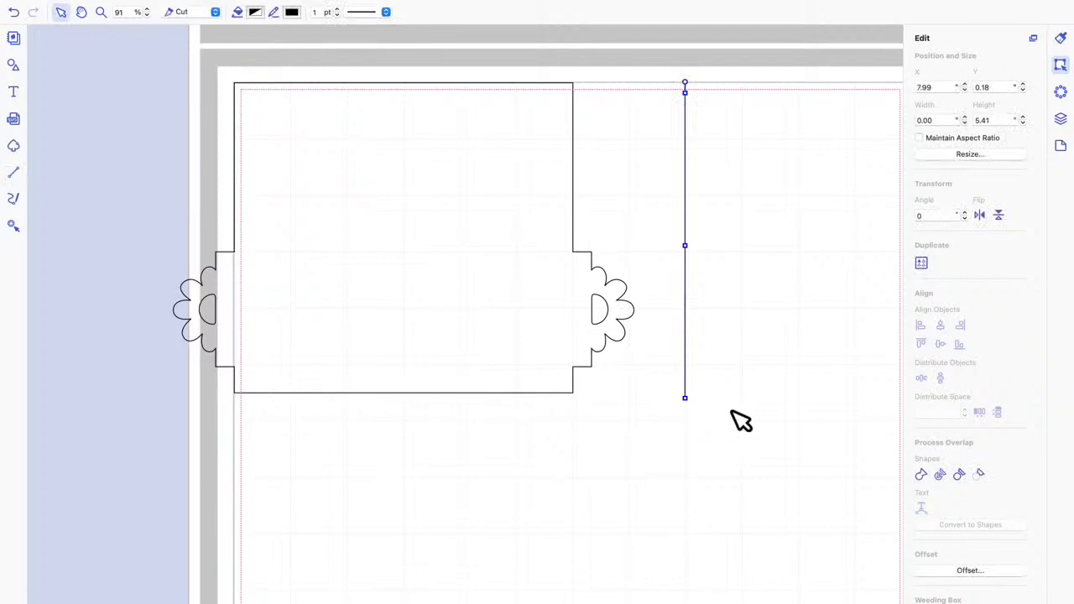
Give the new vertical line the third, short-dashed line style and set its height to 5.5".
left_click(387, 15)
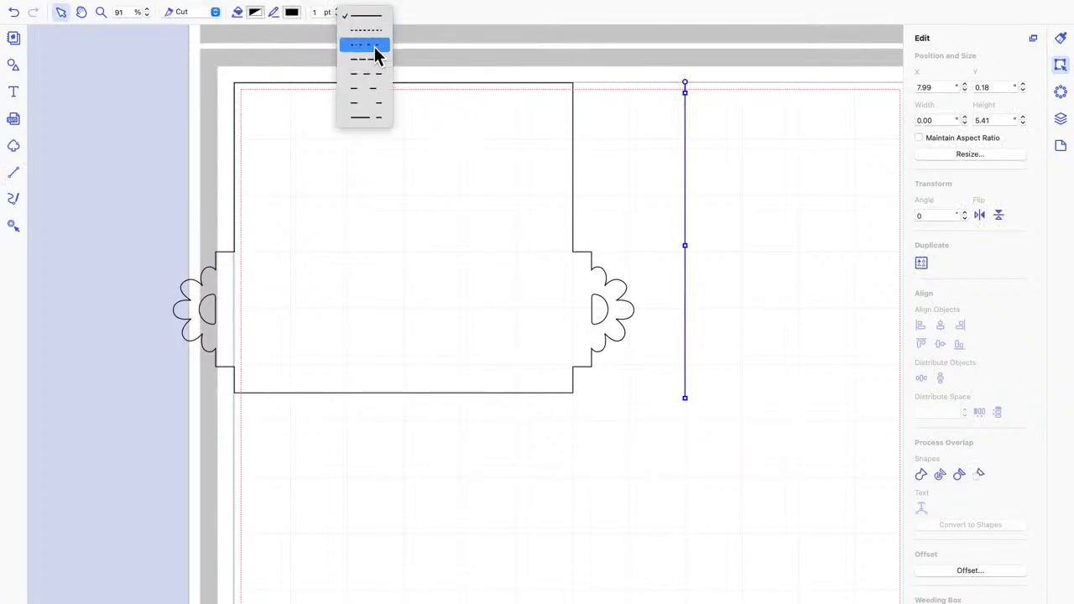
left_click(375, 49)
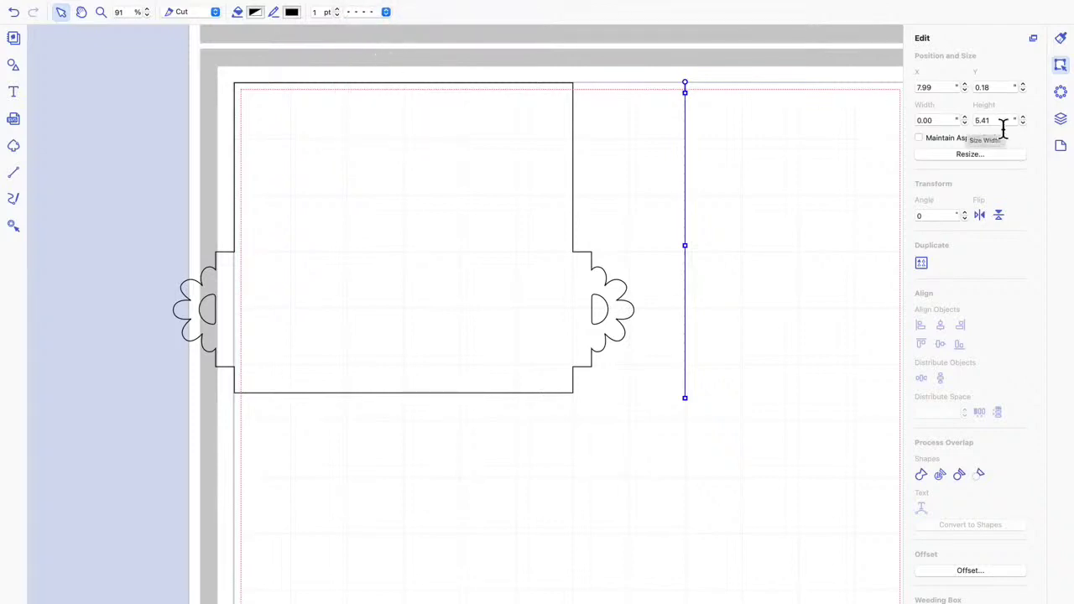
double_click(978, 120)
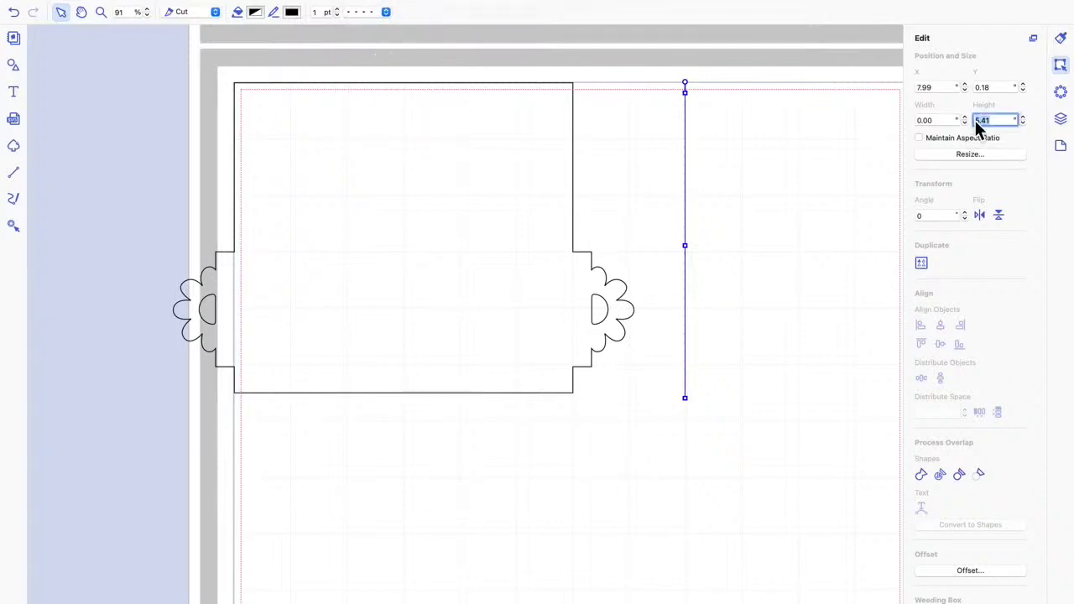
type("5.5")
key("Return")
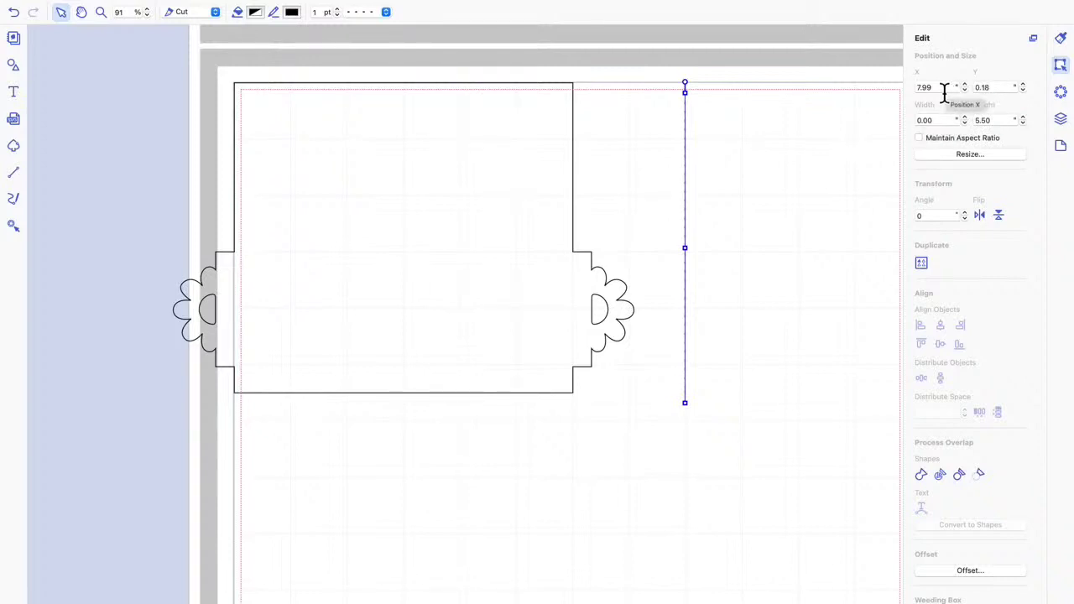
Position the dashed line inside the card shape at X 2", Y 0", and clear the selection.
left_click_drag(944, 92, 906, 96)
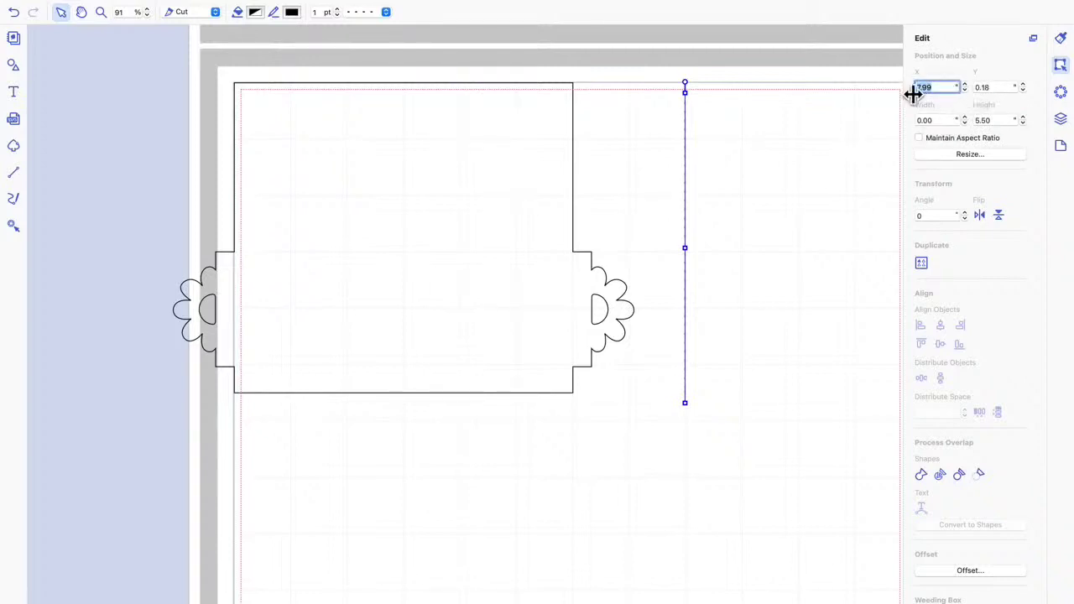
type("2")
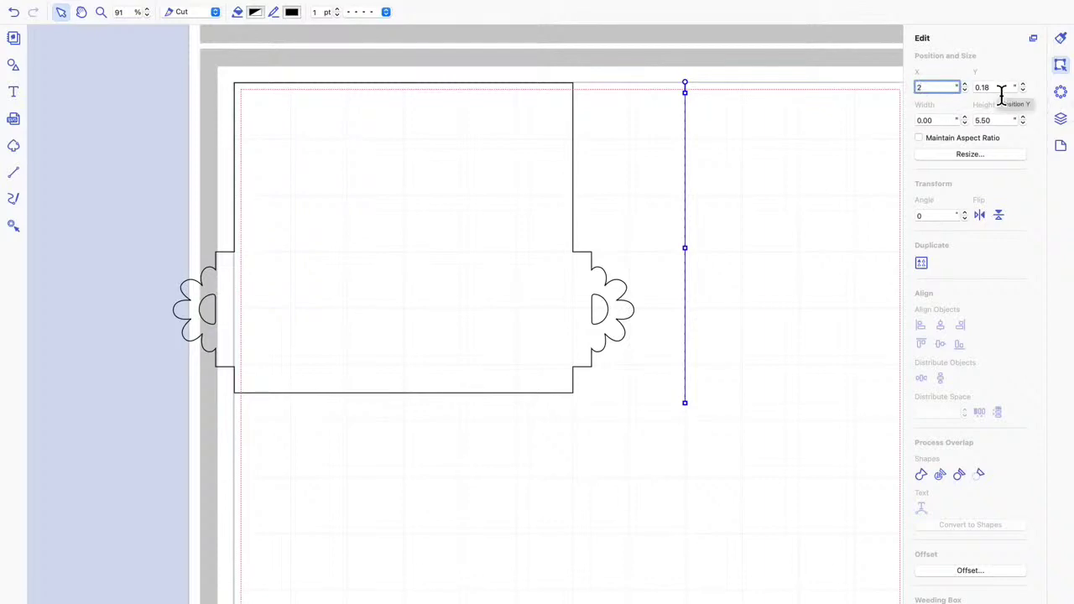
key("Return")
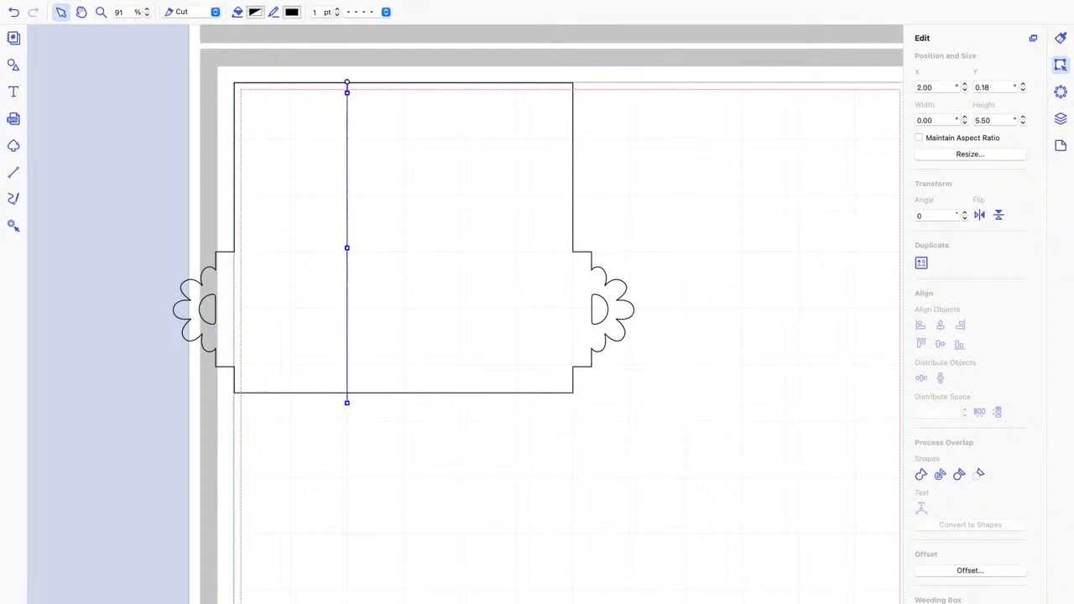
double_click(1000, 88)
type("0")
key("Return")
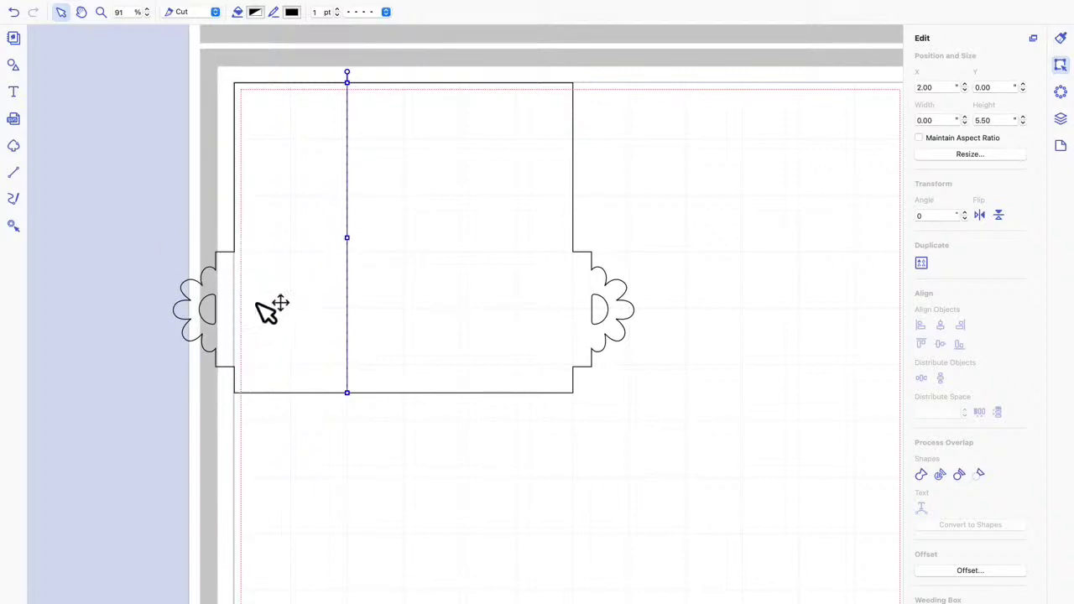
left_click(471, 314)
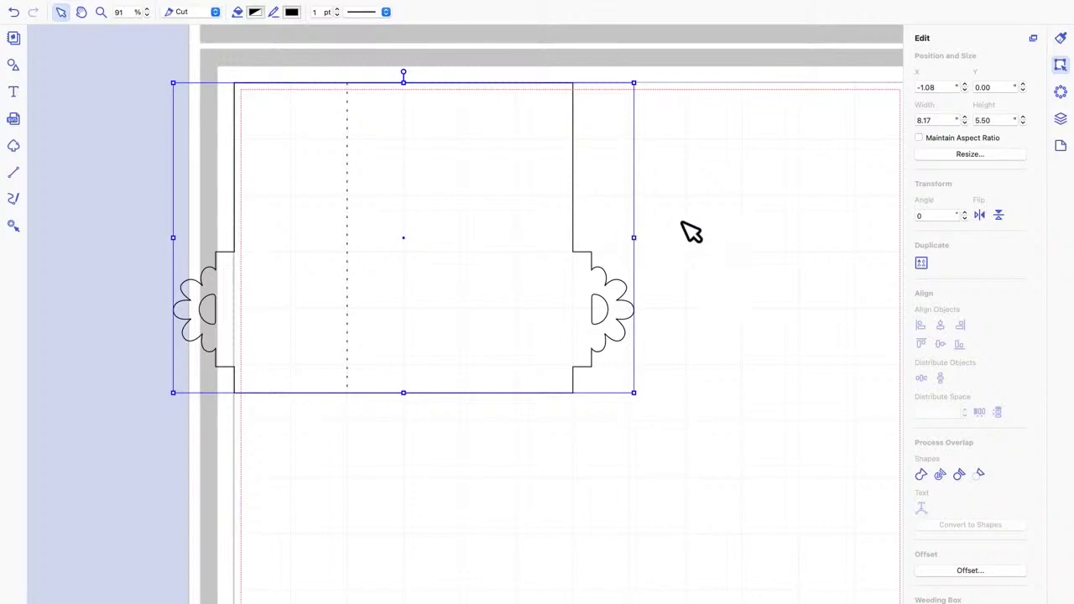
left_click(715, 282)
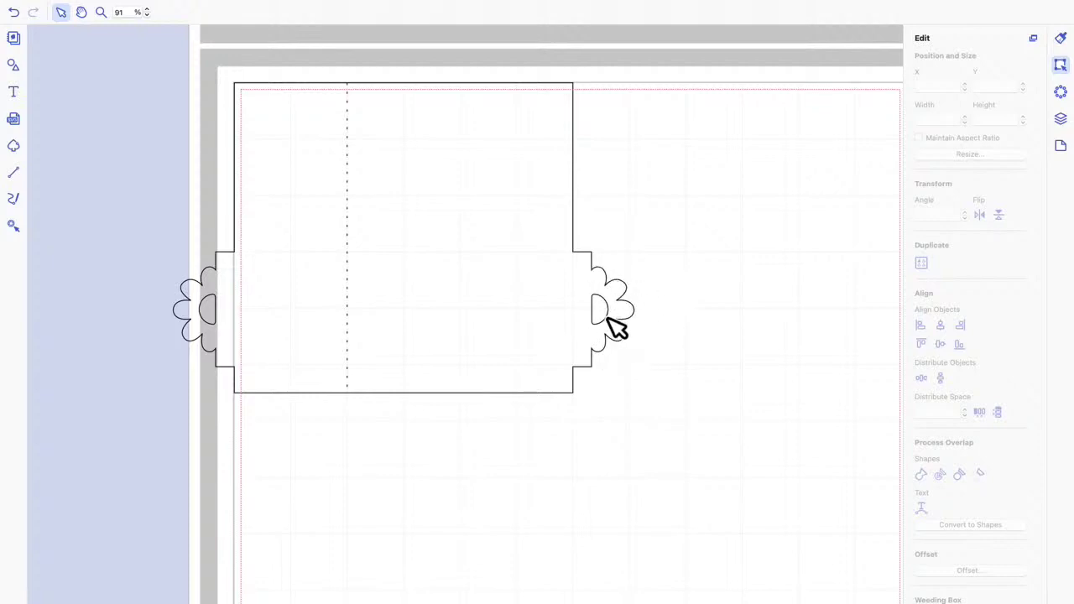
Draw a vertical straight line about 2.04" long across the base of the right flower tab, at X 6.00", Y 3.00".
scroll(610, 329, "left", 1)
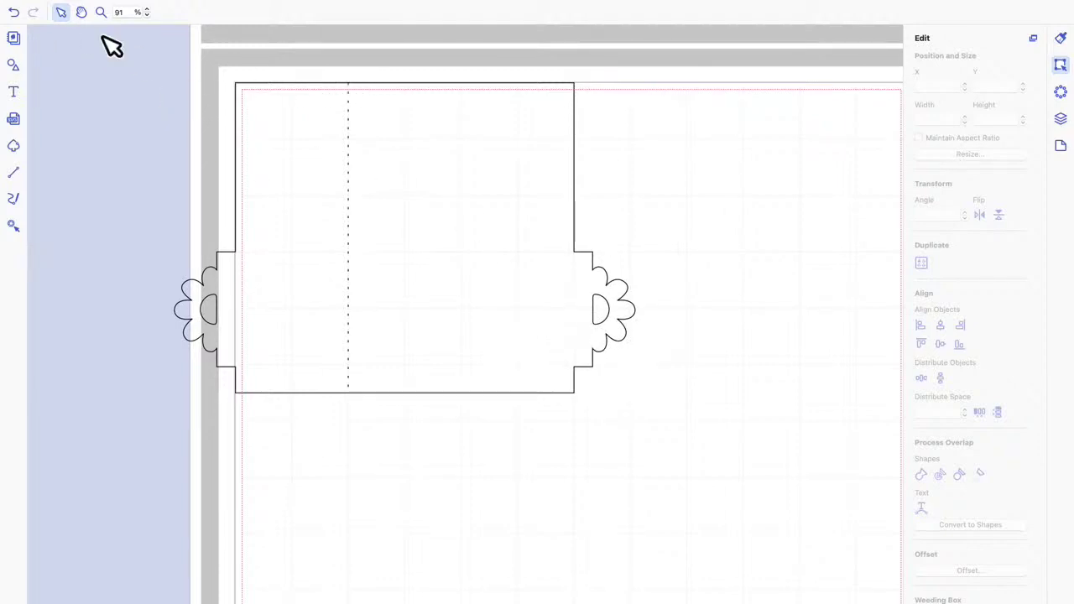
left_click(15, 176)
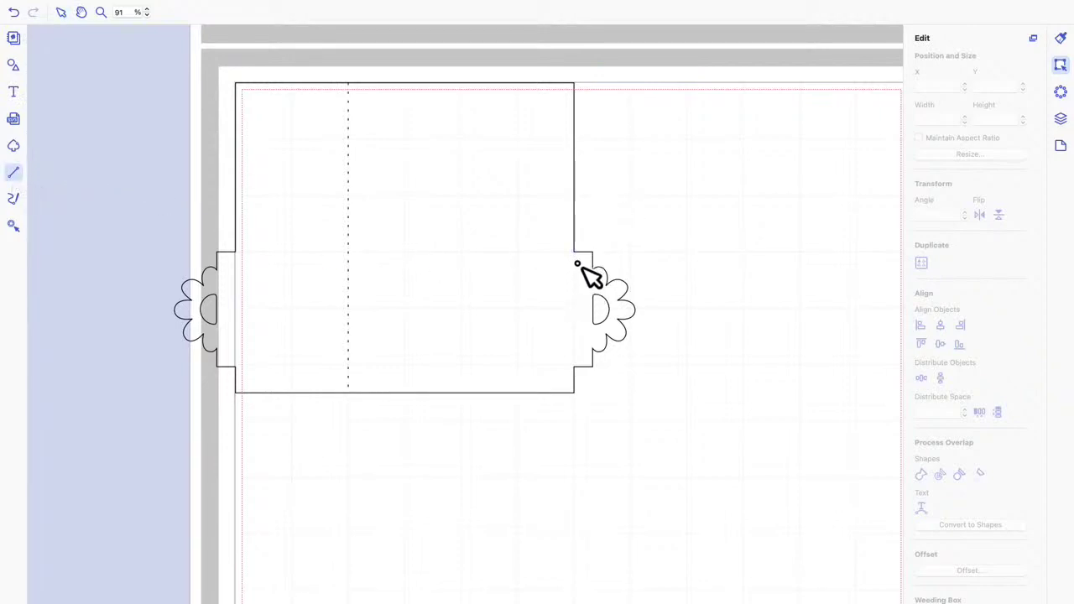
left_click(577, 265)
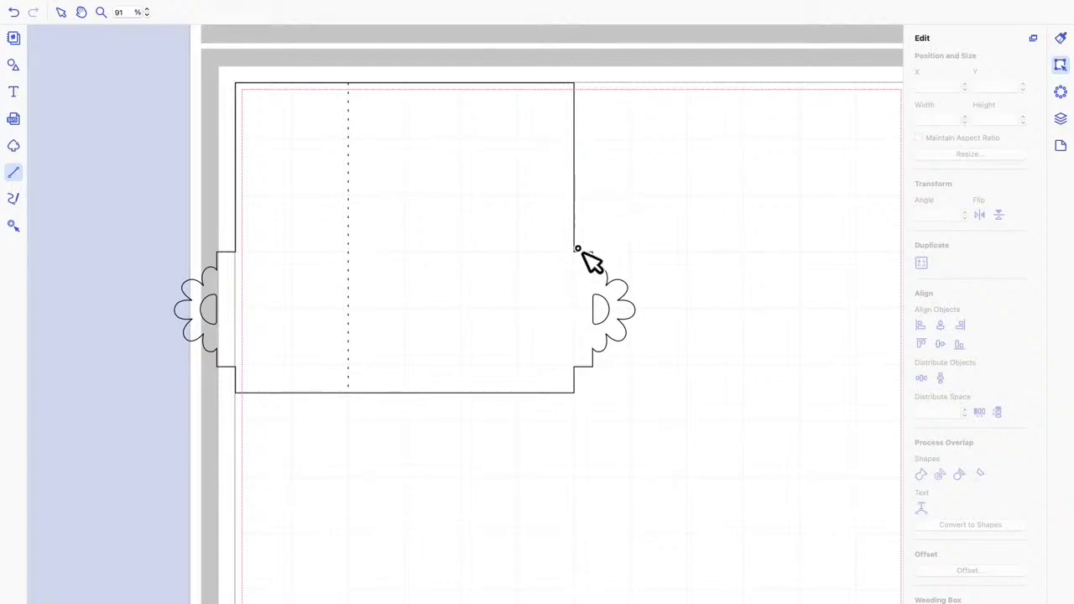
key("ctrl+z")
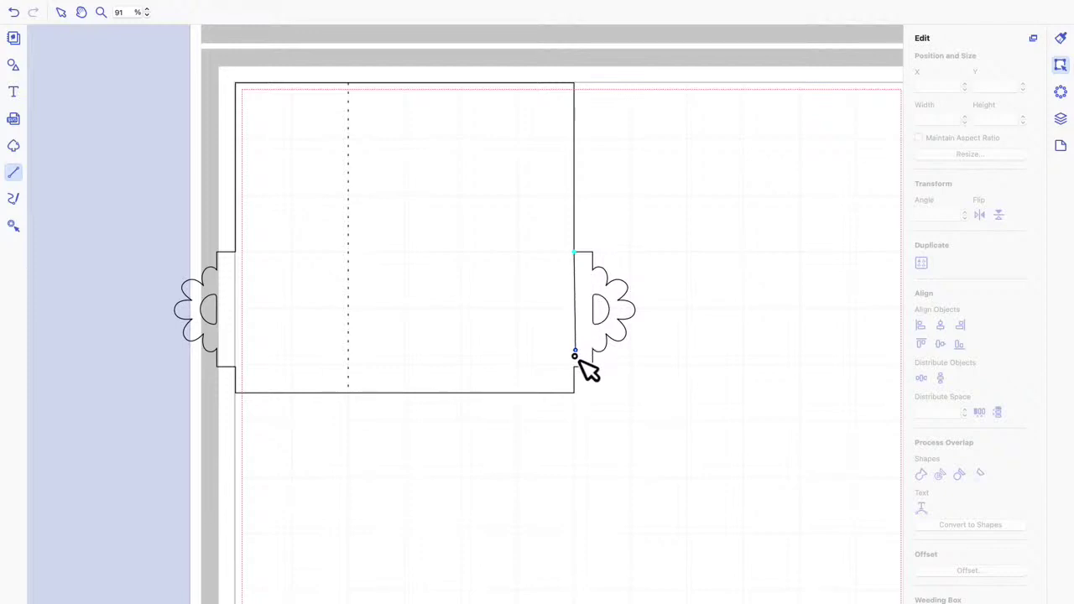
left_click(574, 366)
left_click(576, 369)
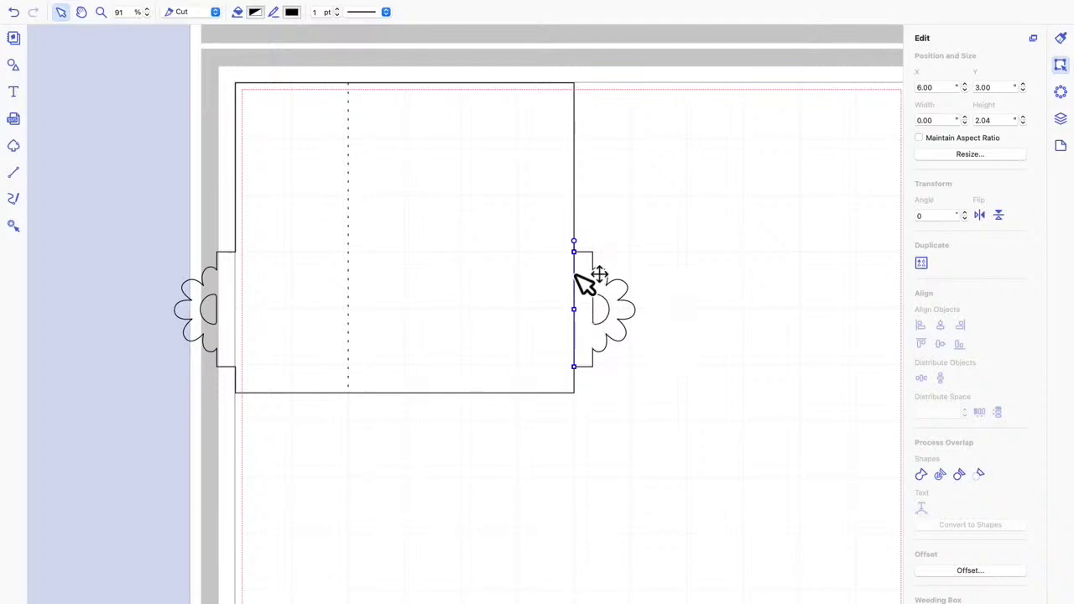
Apply the same short-dashed line style to the right tab's fold line and deselect it.
left_click(386, 14)
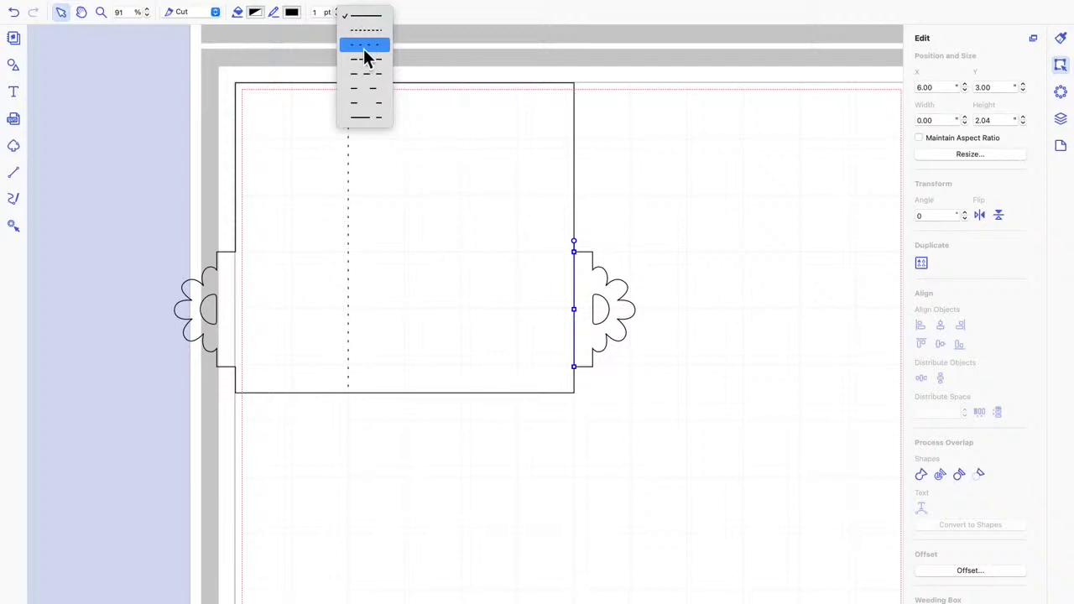
left_click(373, 47)
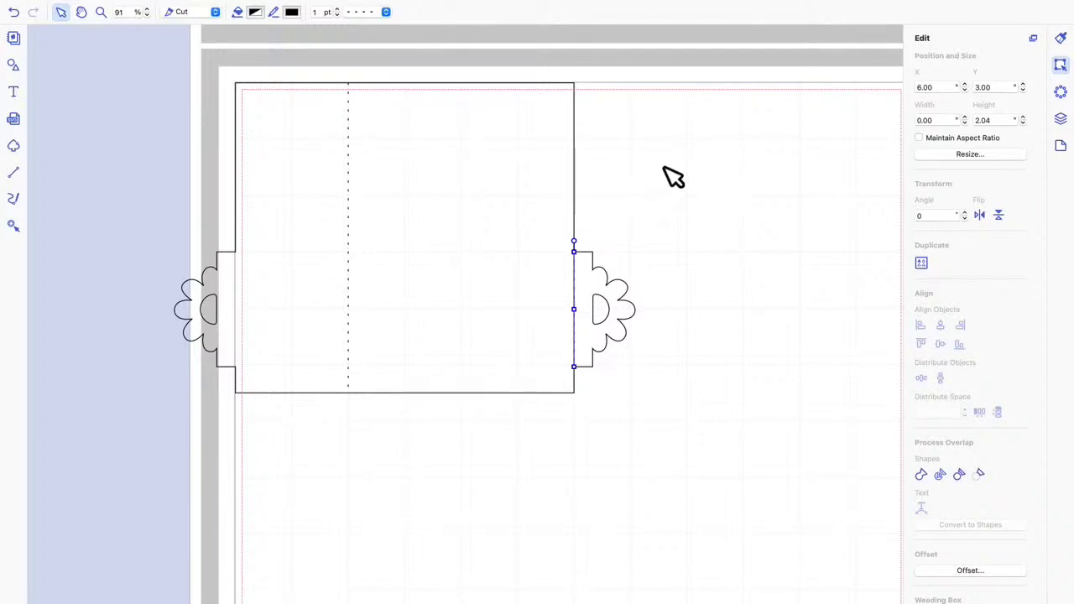
left_click(697, 183)
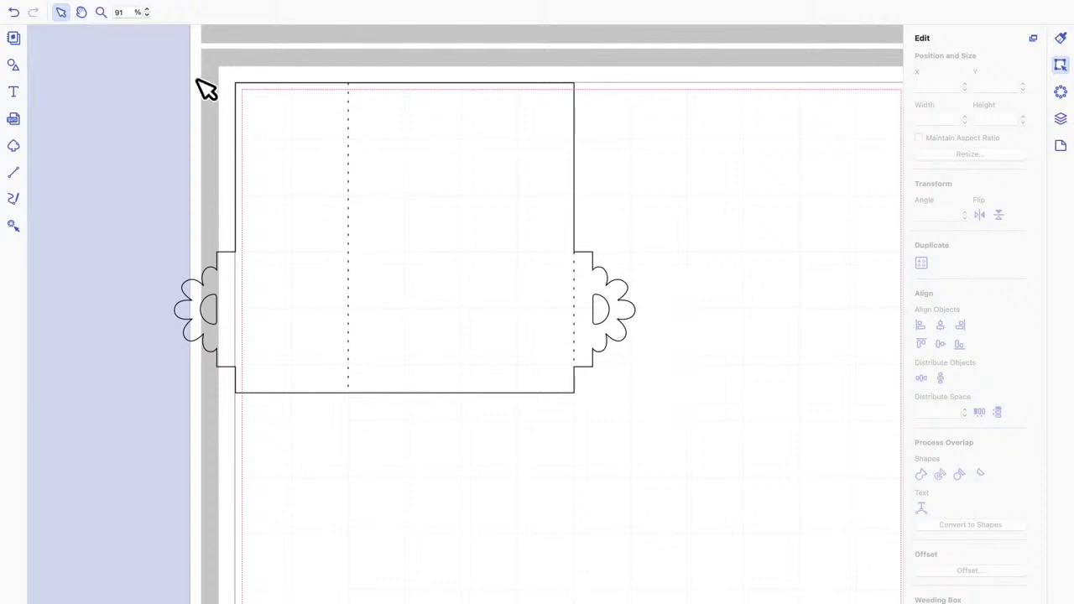
Group the card outline and both dashed fold lines into one object.
left_click_drag(126, 71, 708, 432)
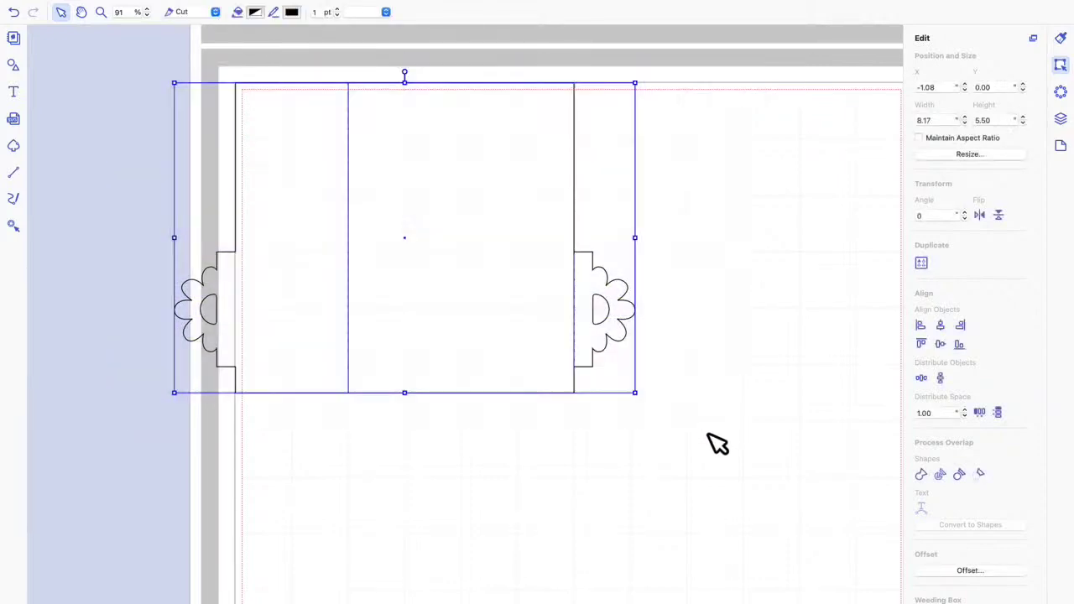
right_click(492, 221)
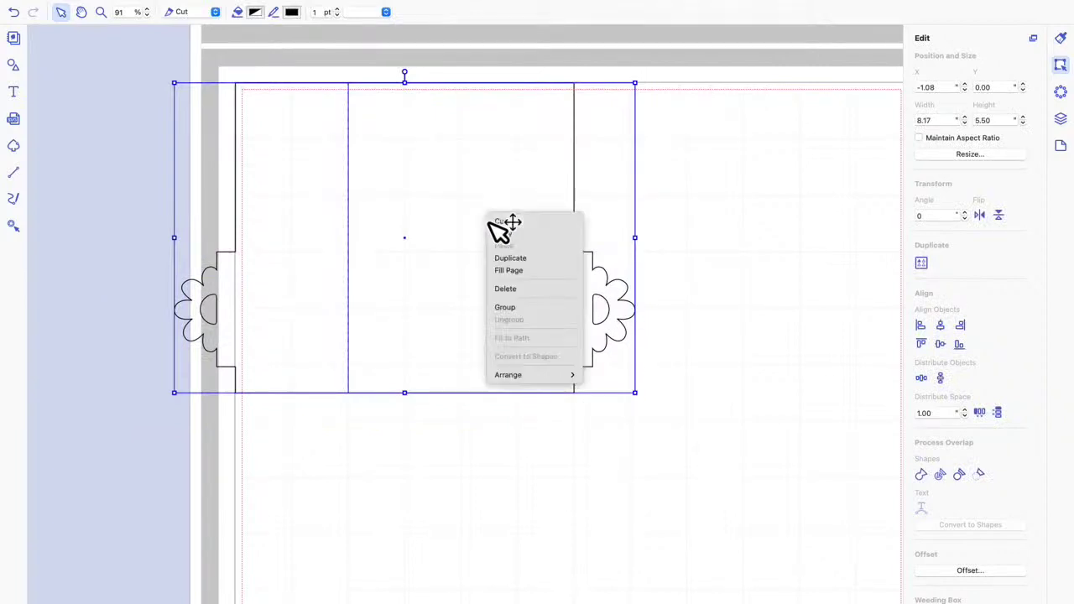
left_click(520, 308)
left_click(702, 311)
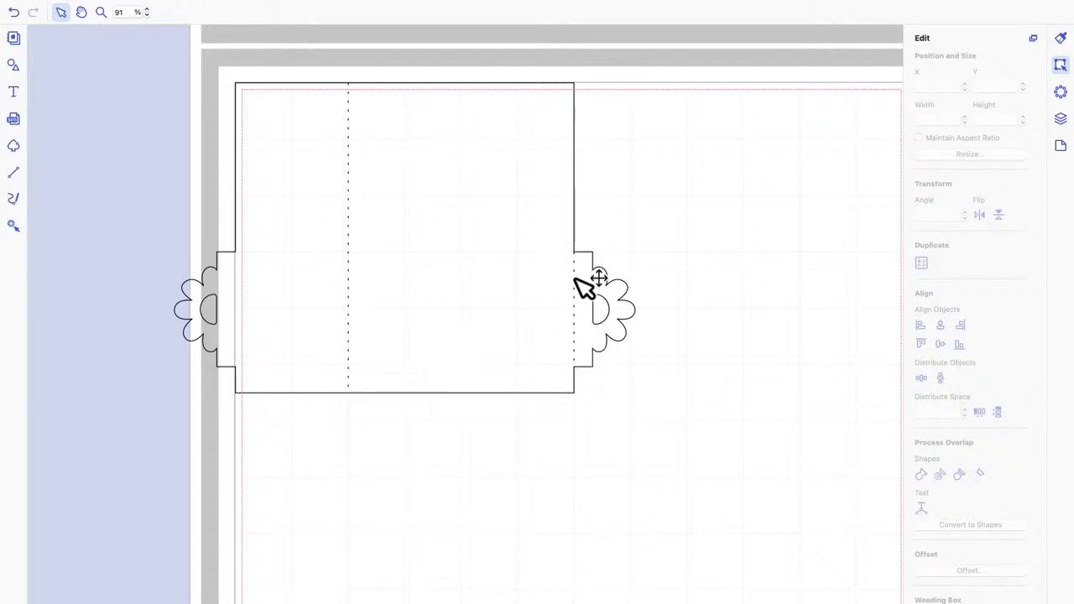
Move the grouped card to about X 0.43", Y 0.25", and set its width to 8".
left_click_drag(414, 234, 479, 213)
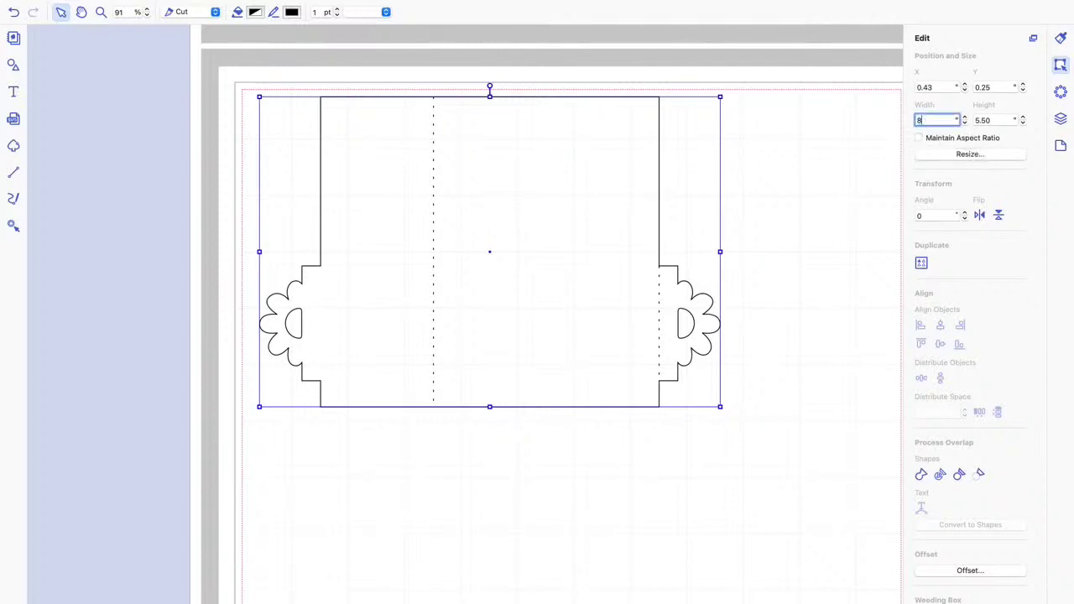
key("Return")
left_click(877, 243)
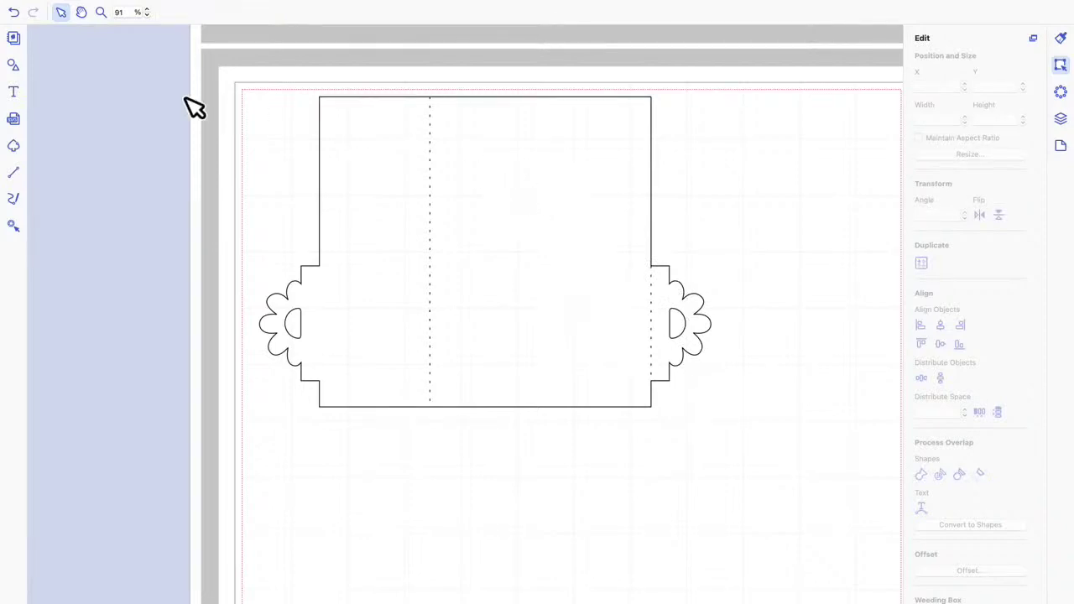
Add a plain square and move it partly off the mat, to about X -3.17", Y 0.54".
left_click(14, 67)
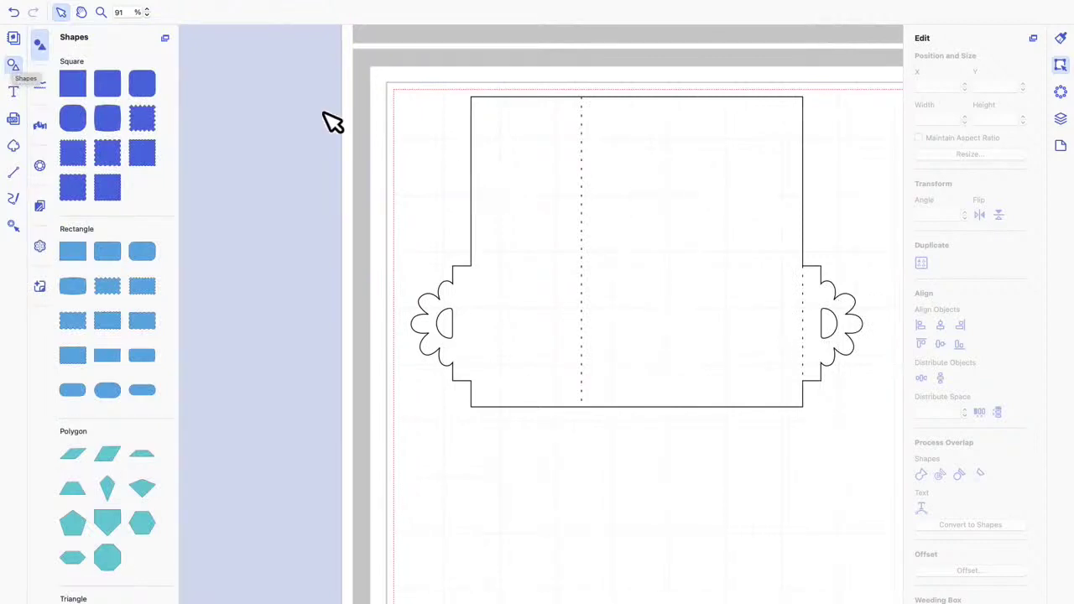
left_click_drag(84, 89, 528, 245)
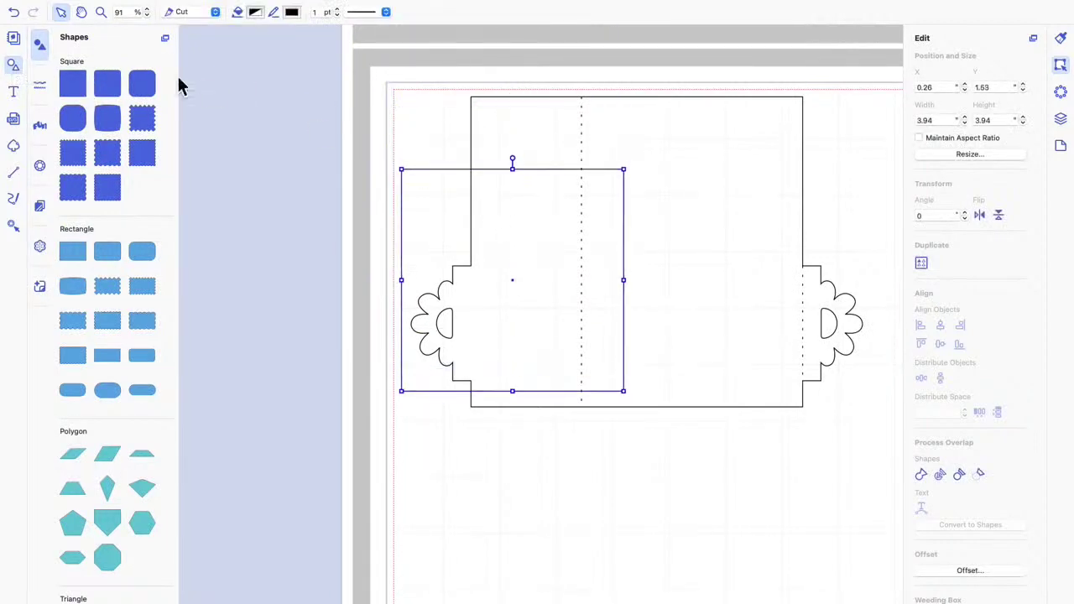
left_click(146, 14)
left_click(146, 14)
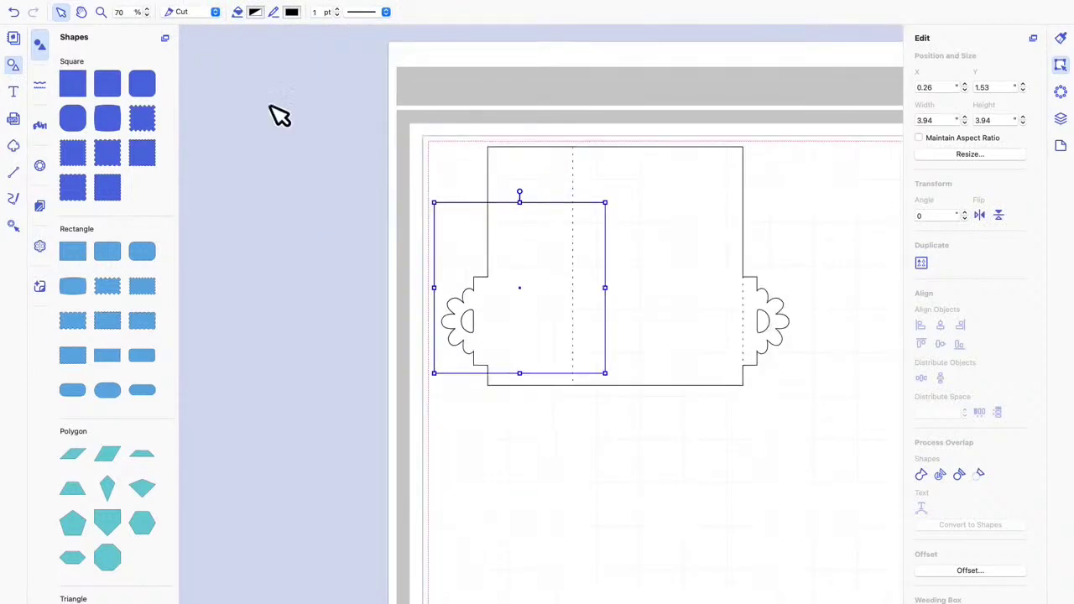
left_click_drag(507, 235, 359, 192)
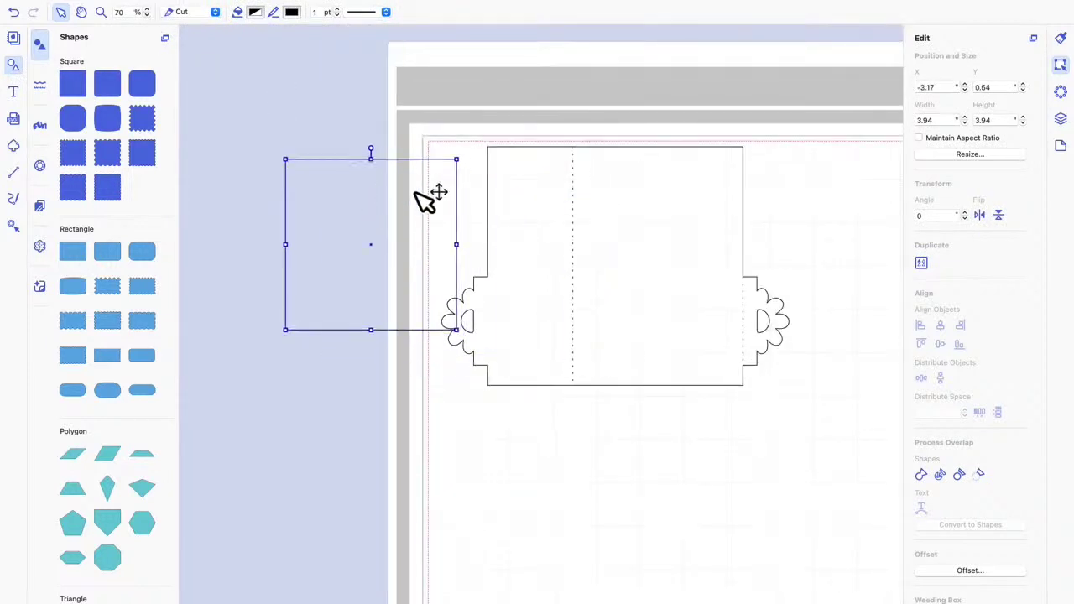
Resize the square to 8.25" wide by 11.75" high.
left_click(943, 122)
type("8.25")
key("Return")
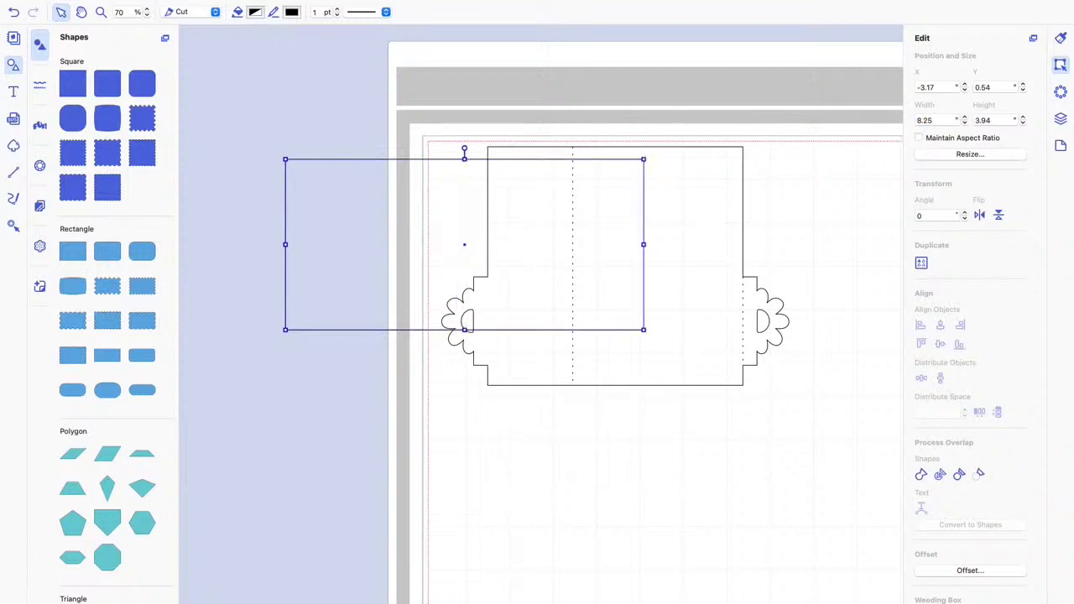
left_click(1012, 122)
type("11.75")
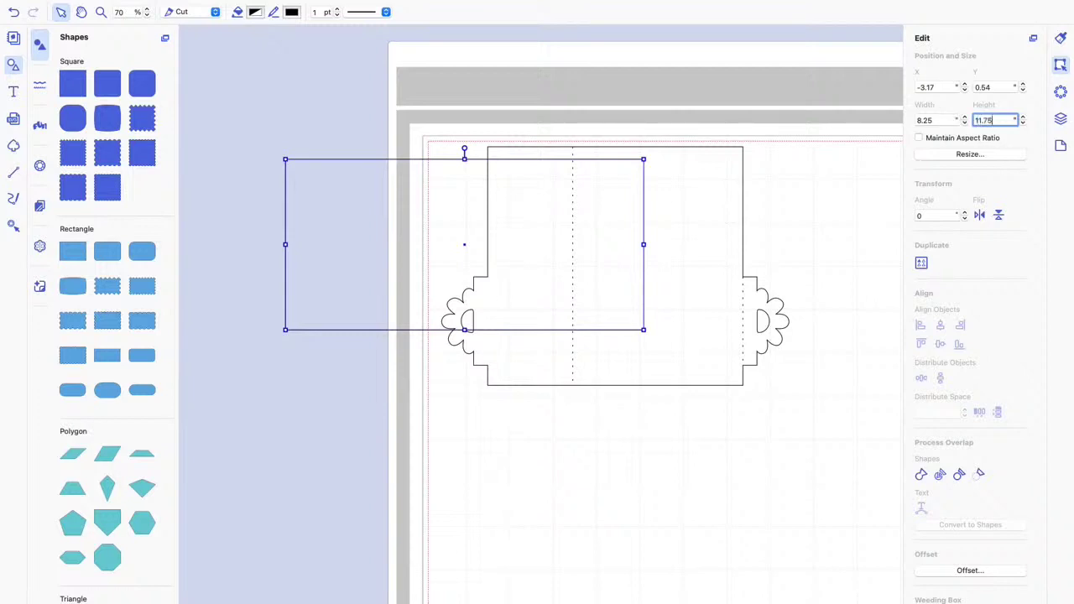
key("Return")
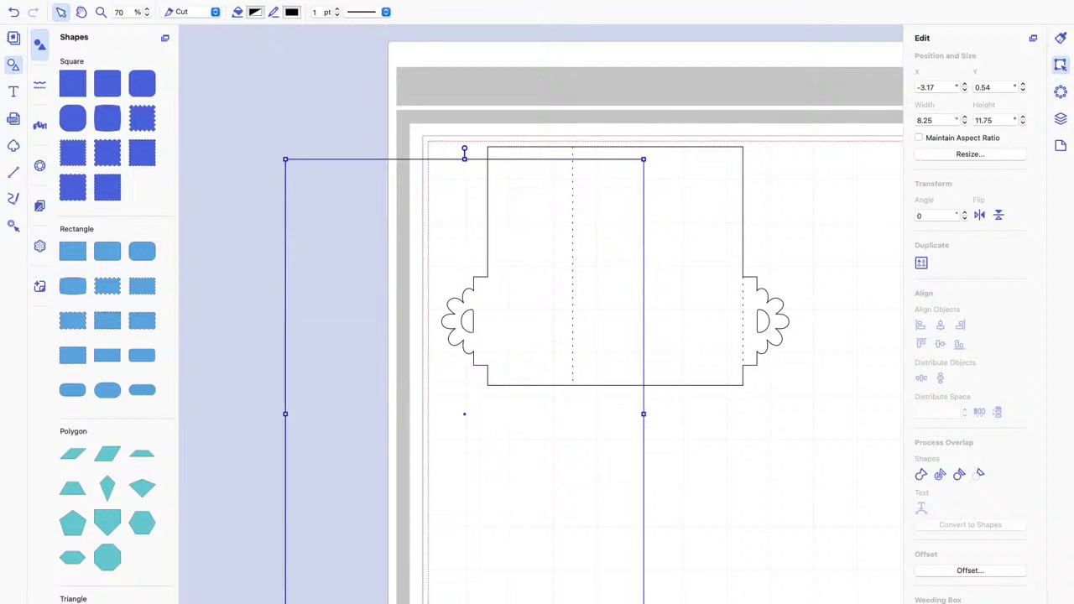
Move the large rectangle to about X -3.12", Y -2.17", and place the card group inside its upper end at about X -3.00", Y -2.08".
left_click_drag(435, 223, 451, 113)
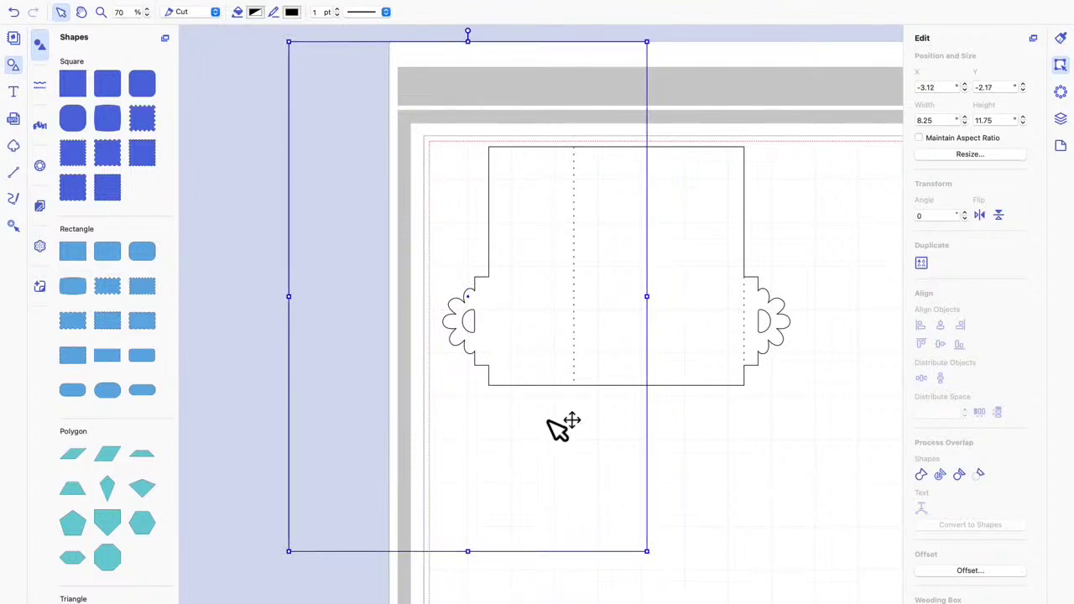
left_click_drag(726, 271, 570, 168)
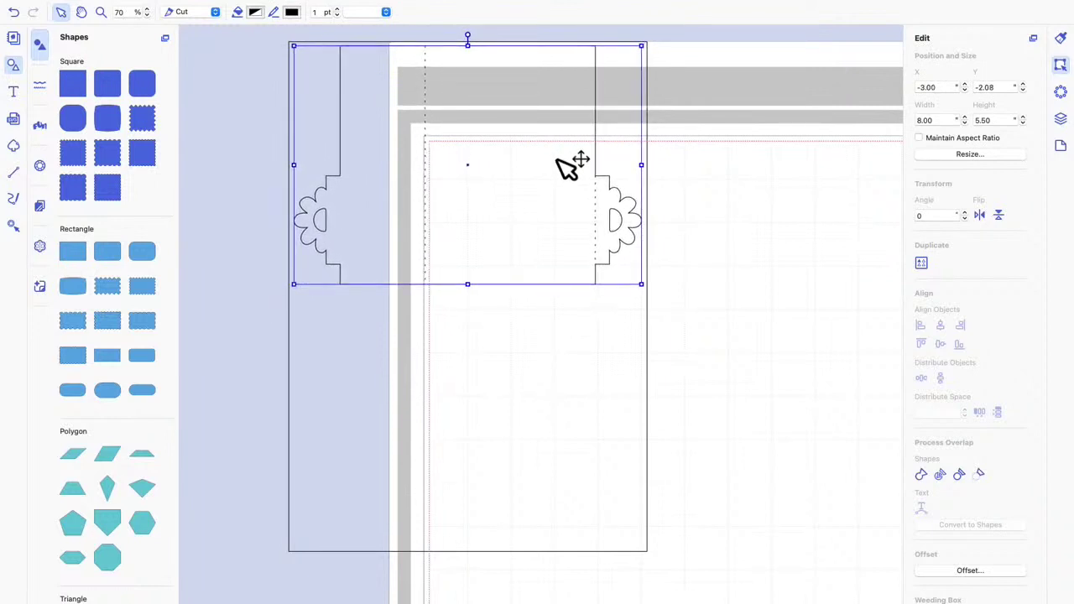
left_click(730, 280)
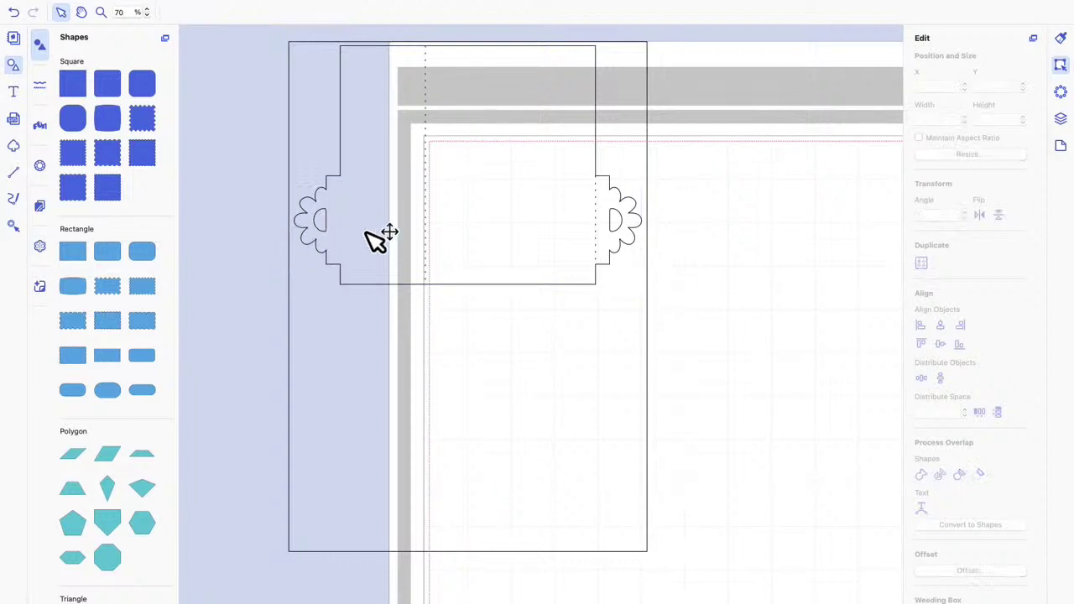
Select the large rectangle alone and move it away from the card group to about X -0.21", Y -2.13".
left_click(515, 168)
left_click(681, 168)
left_click(579, 138)
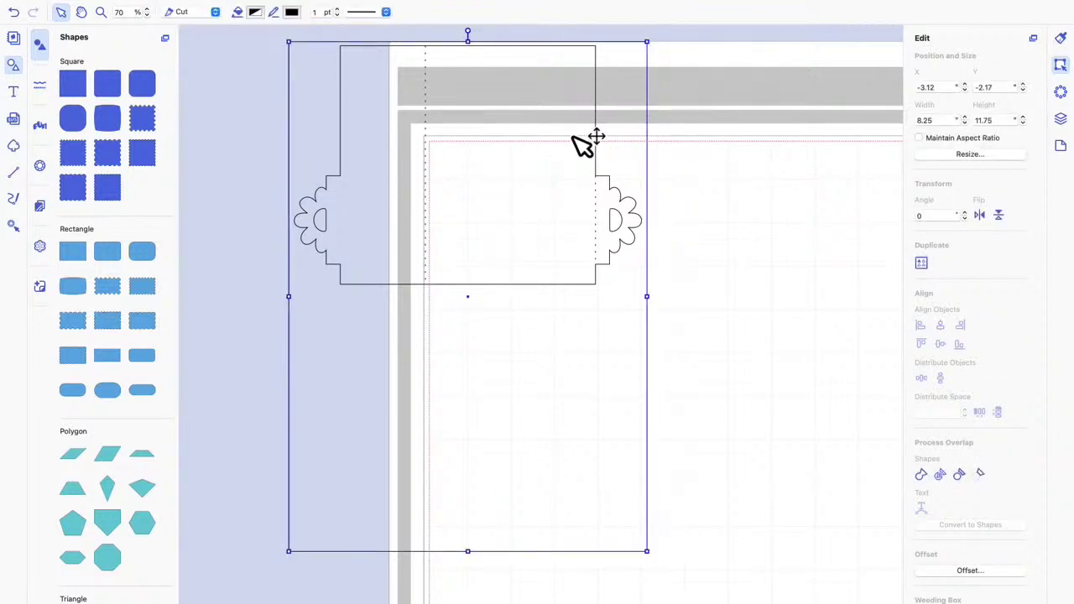
left_click_drag(659, 148, 761, 148)
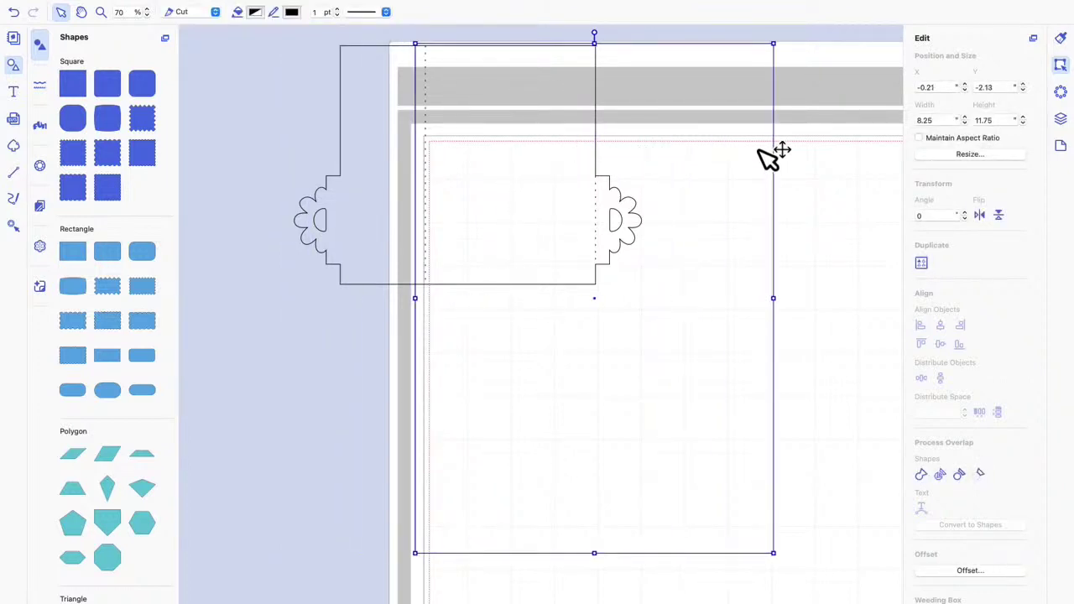
Duplicate the card group and place the two copies one below the other inside the 8.25" by 11.75" rectangle.
left_click(394, 136)
right_click(394, 134)
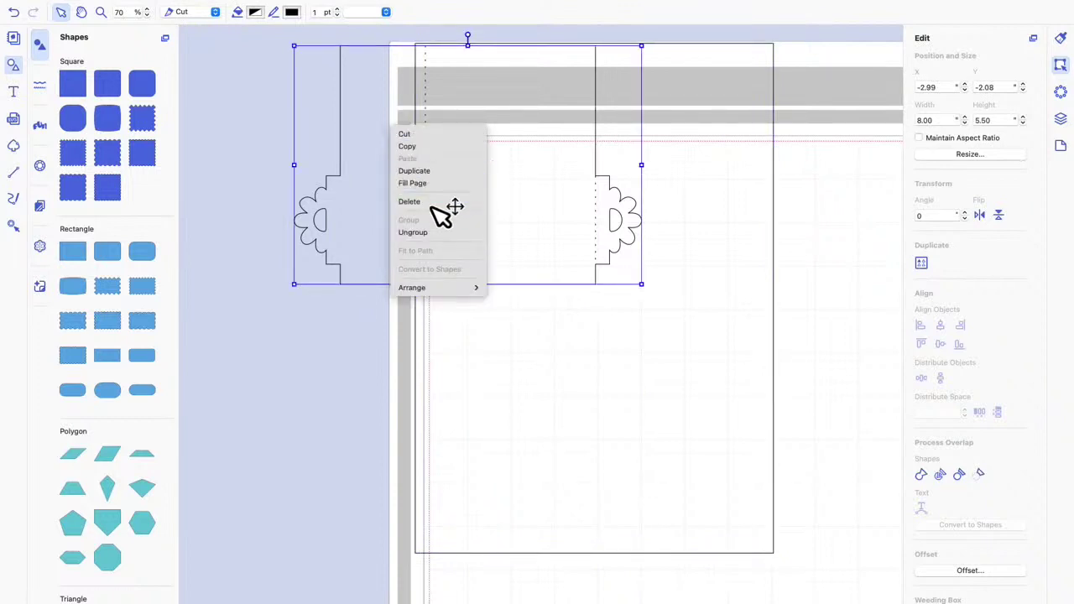
left_click(434, 171)
left_click_drag(527, 211, 613, 431)
left_click_drag(388, 158, 510, 165)
left_click(822, 235)
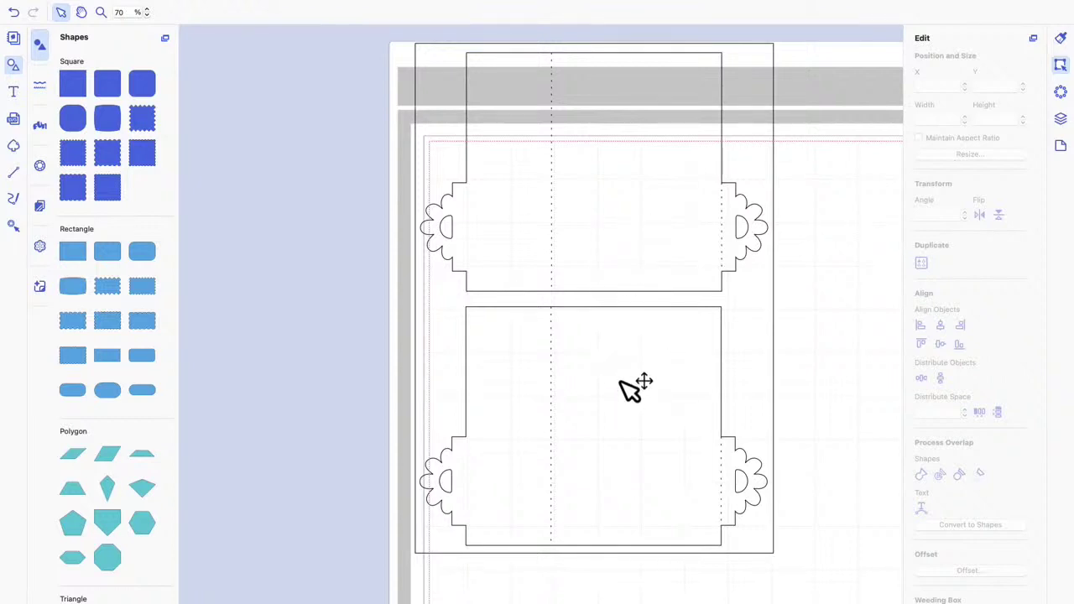
Delete the 8.25" by 11.75" rectangle and move the upper card group onto the mat at about X 0.41", Y 0.31".
left_click(755, 362)
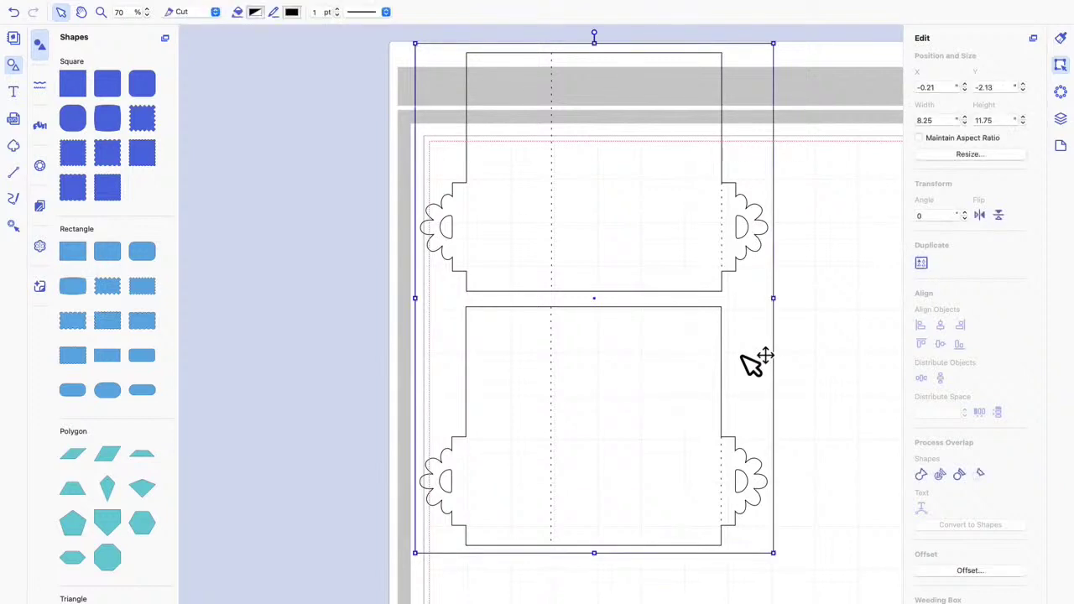
left_click(742, 356)
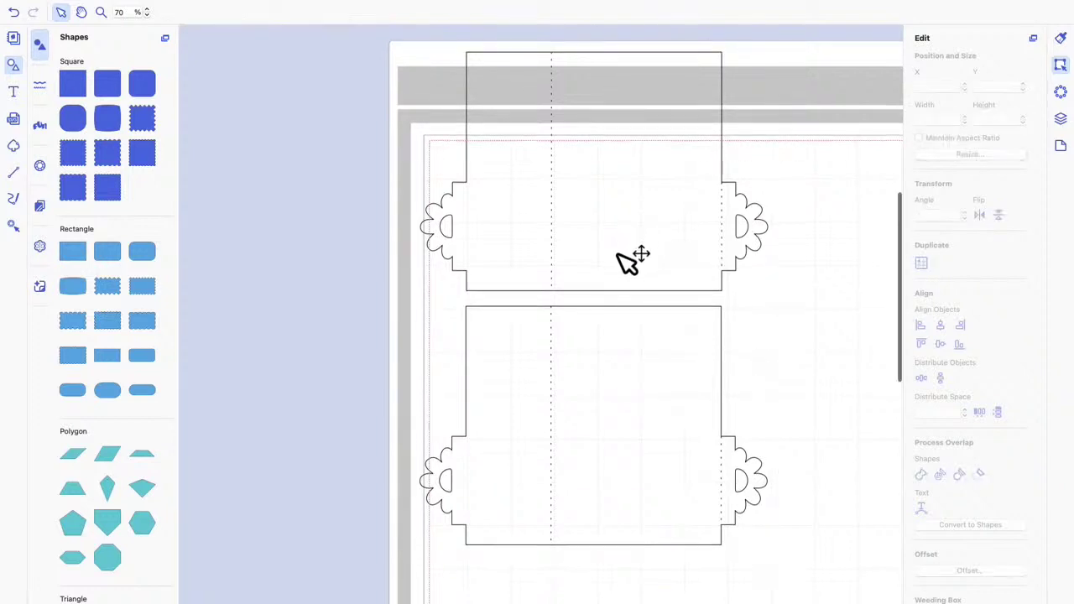
scroll(618, 253, "down", 1)
left_click_drag(592, 386, 611, 290)
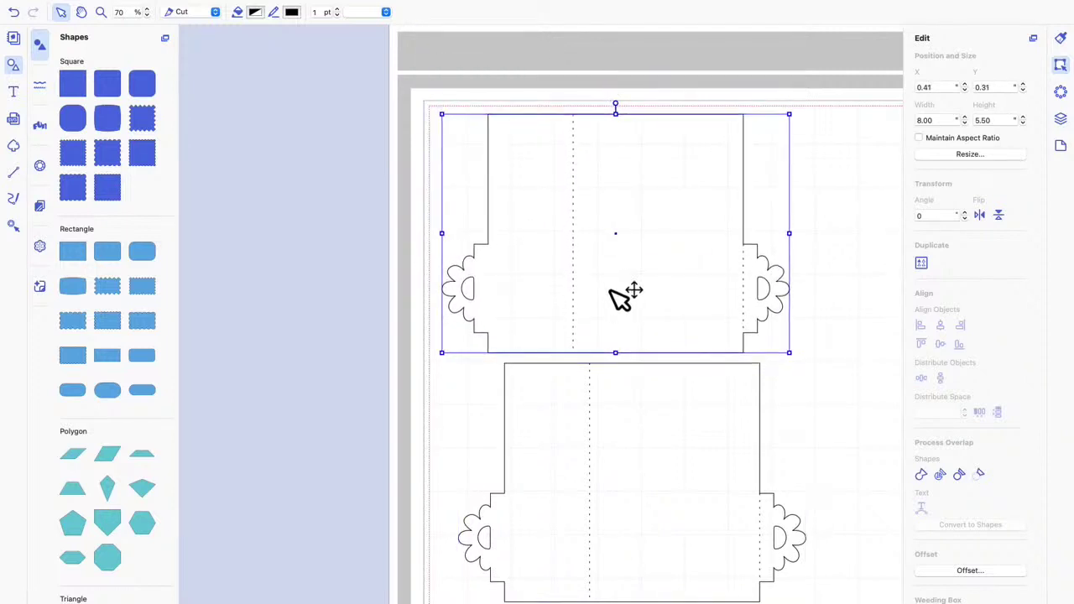
right_click(844, 223)
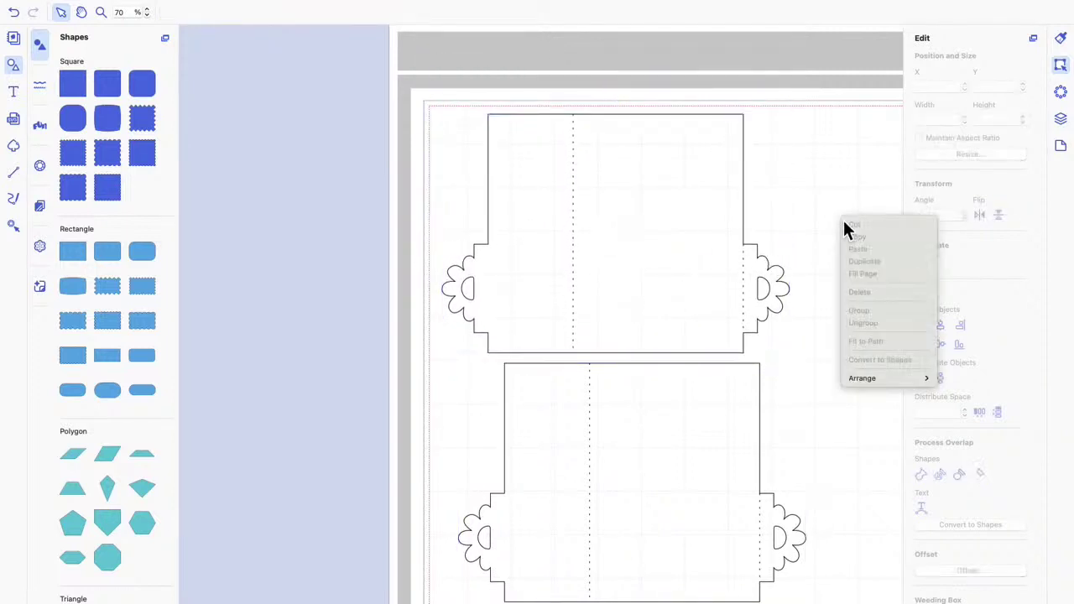
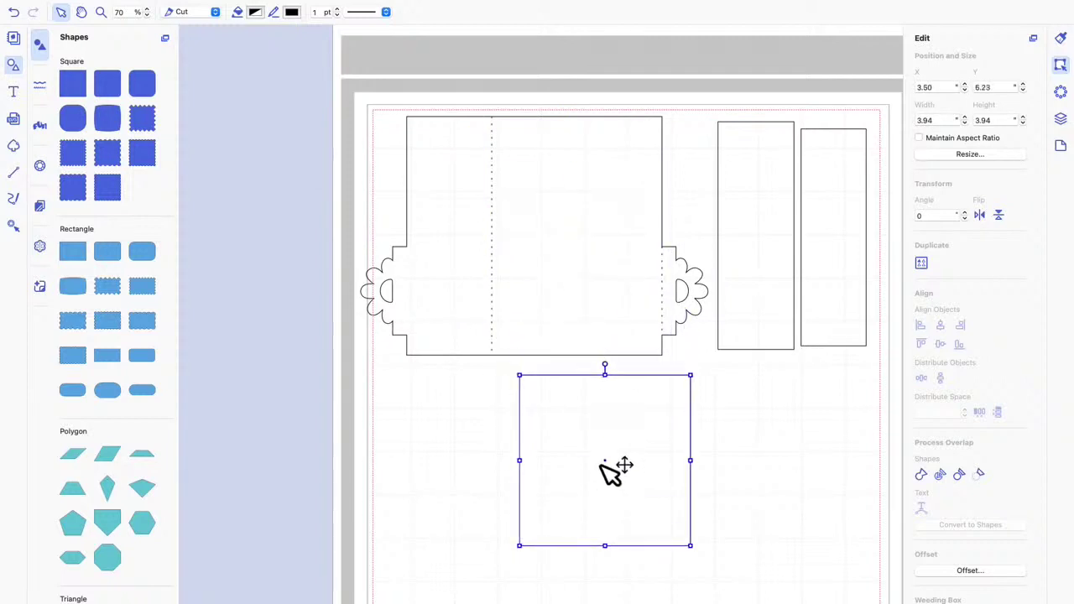
Resize the square to 3.75" wide by 5.25" high and place it inside the card's wide panel at about X 2.95", Y 0.39".
double_click(928, 120)
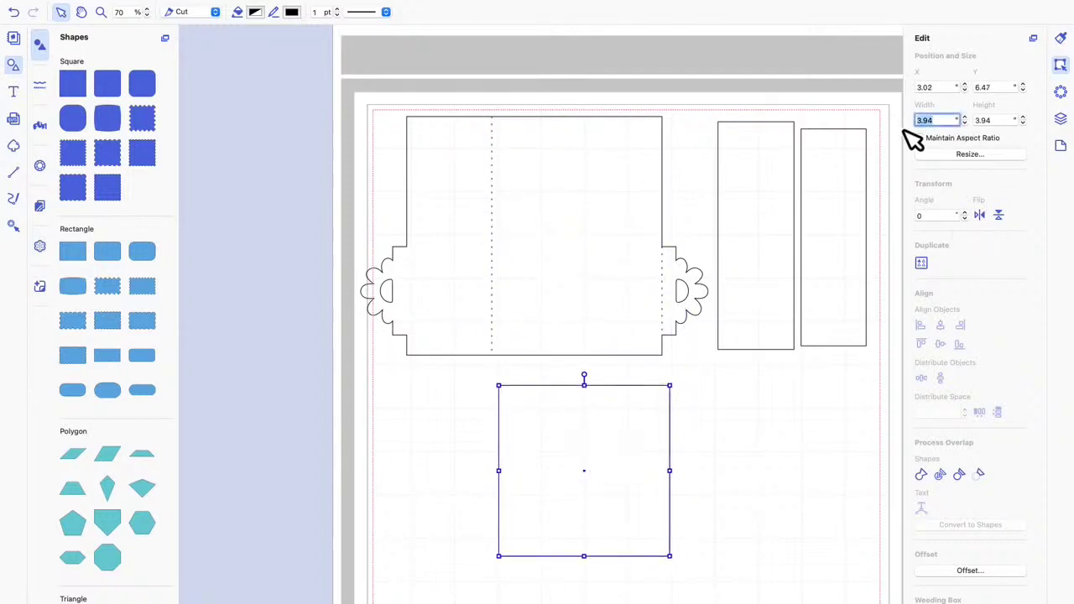
type("3.75")
double_click(984, 121)
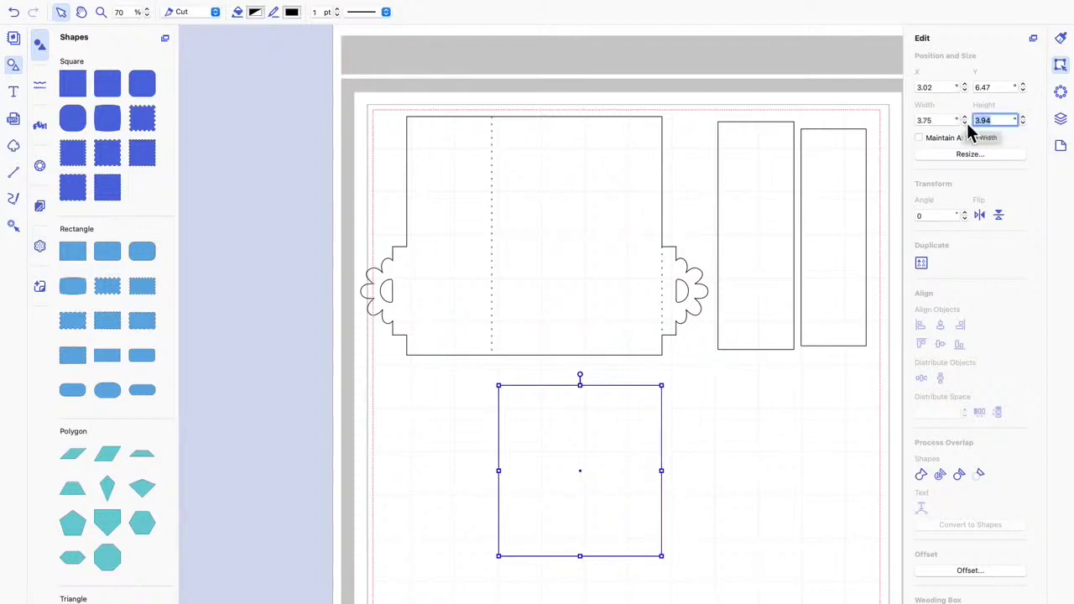
type("5.25")
key("Return")
left_click_drag(613, 418, 609, 174)
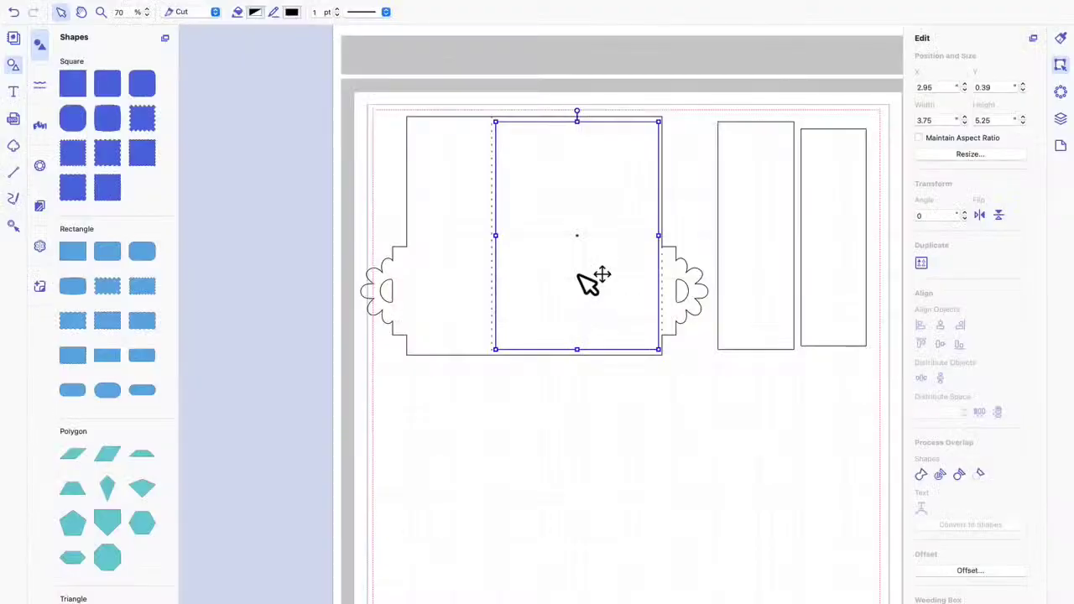
Line up the three rectangles in a row below the card group, and move the card group to about X 0.50", Y 0.27".
left_click_drag(581, 256, 468, 484)
left_click_drag(742, 256, 596, 503)
left_click_drag(827, 267, 685, 496)
scroll(767, 410, "down", 1)
mouse_move(566, 223)
left_mouse_down()
mouse_move(595, 210)
mouse_move(573, 216)
left_mouse_up()
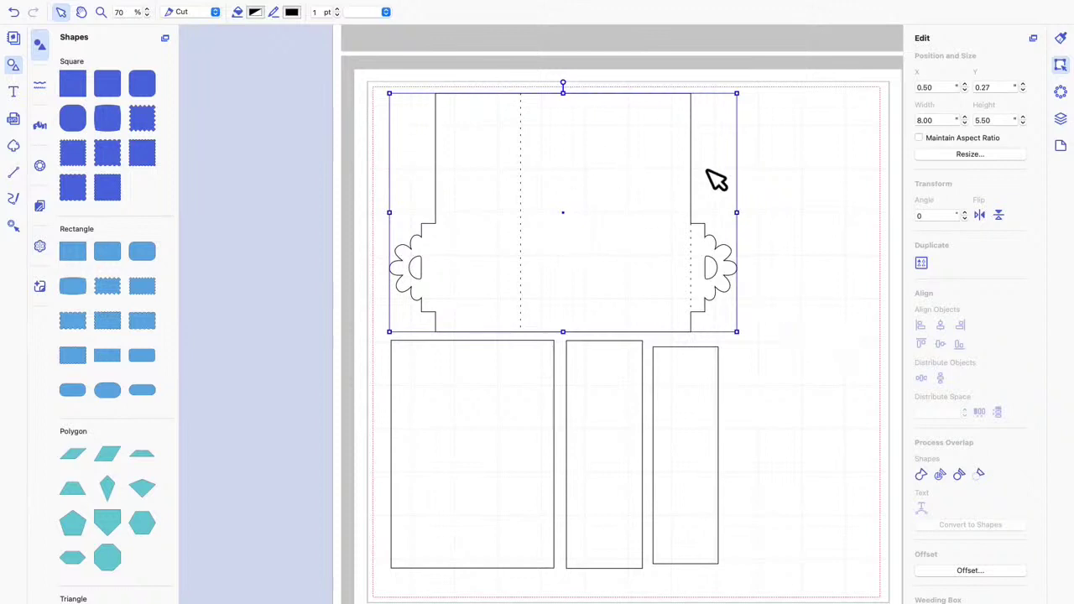
scroll(803, 250, "down", 1)
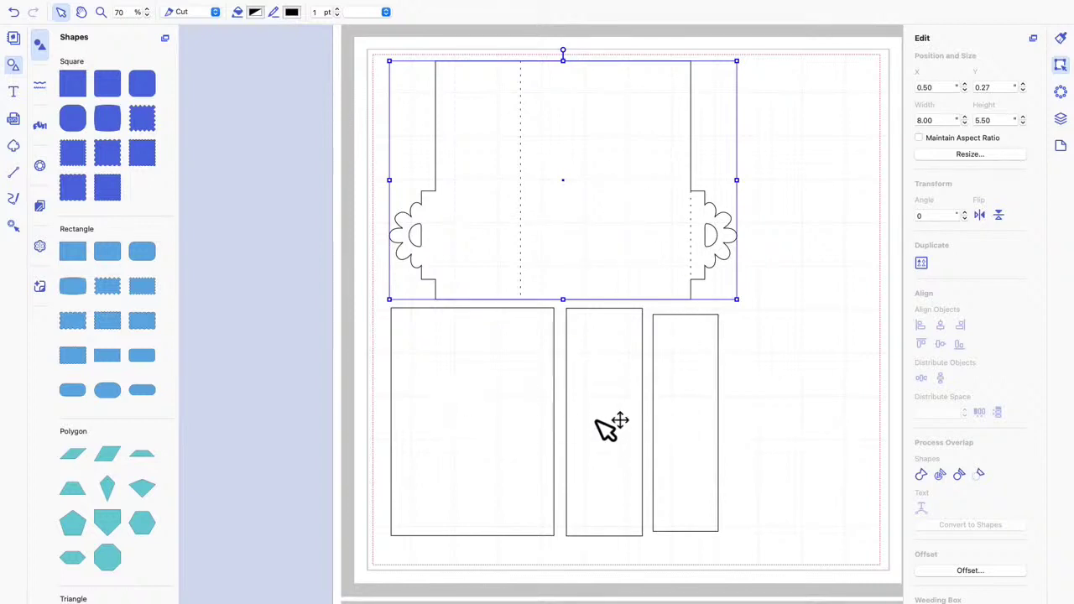
Move the 1.75" wide rectangle to about X 9.56", Y 6.11", and the 1.50" wide one beside the widest at about X 4.44", Y 6.11".
left_click_drag(597, 424, 824, 404)
left_click_drag(687, 402, 594, 403)
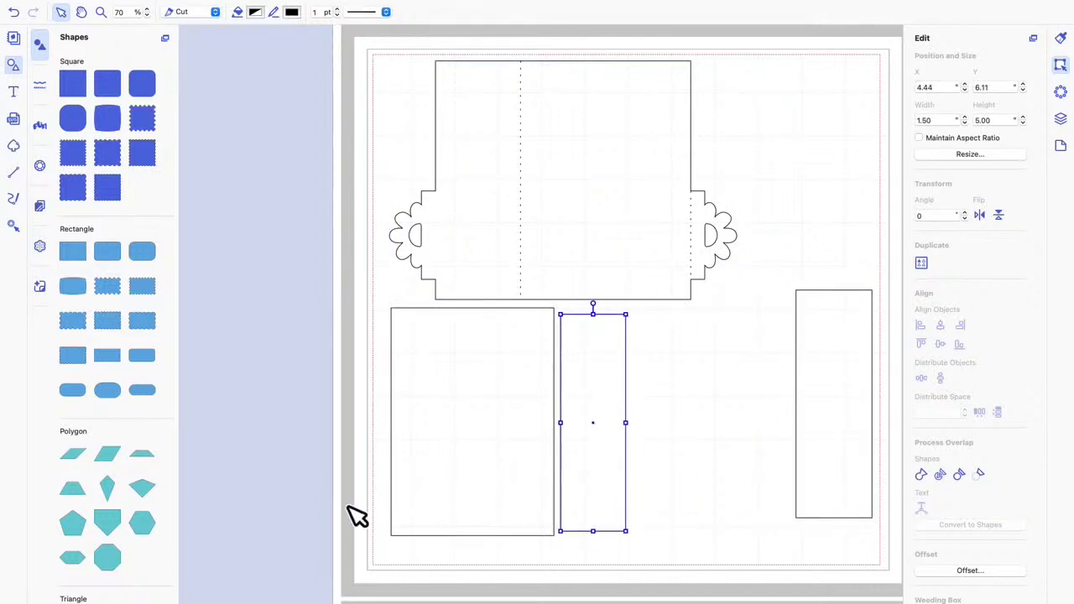
left_click_drag(842, 480, 830, 509)
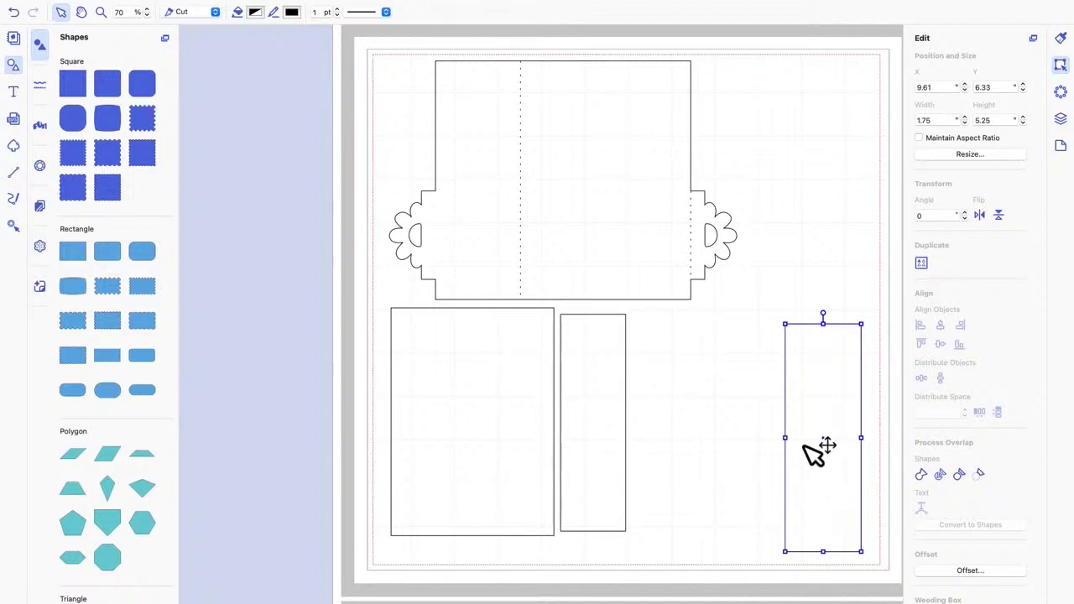
left_click_drag(807, 415, 805, 411)
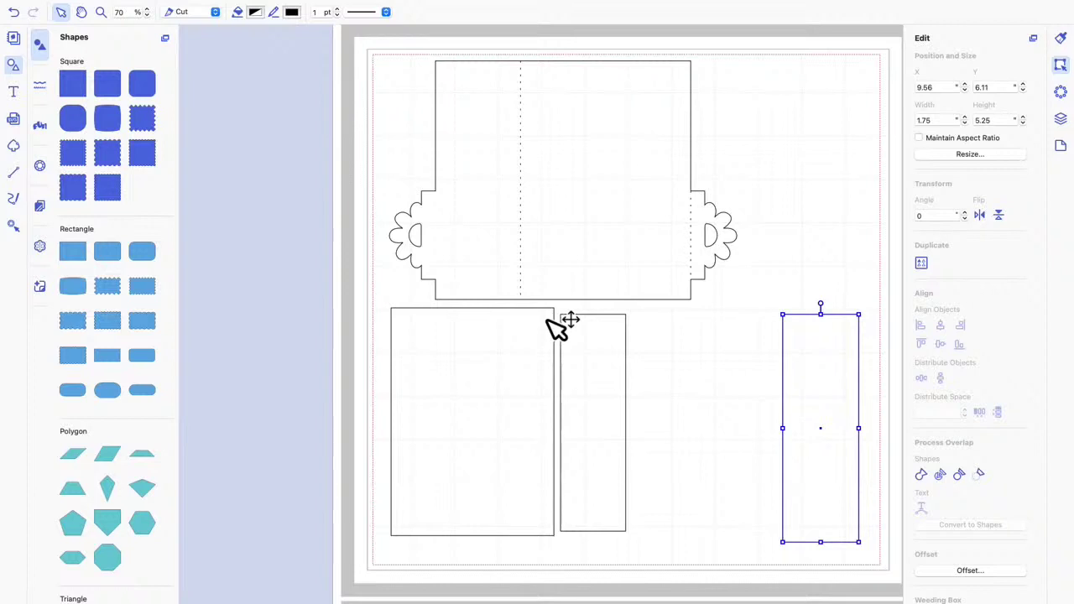
left_click(387, 14)
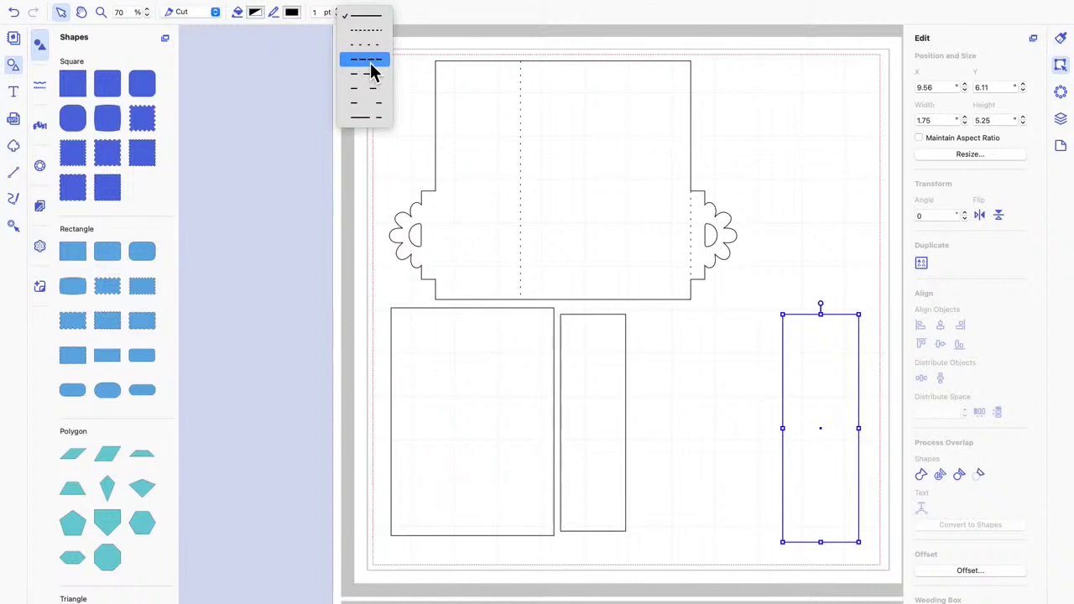
left_click(421, 40)
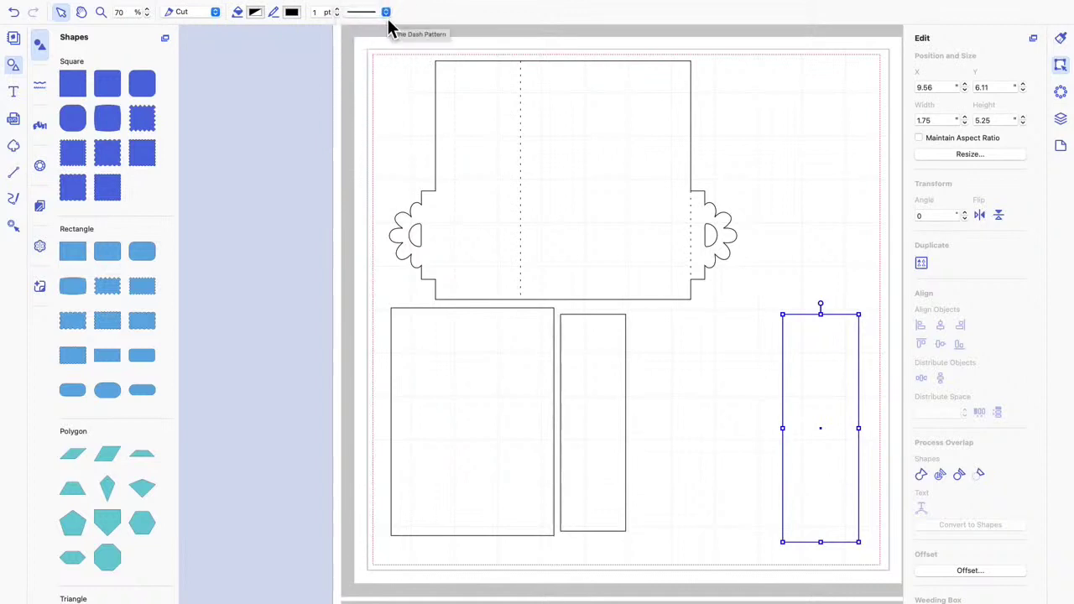
left_click(385, 13)
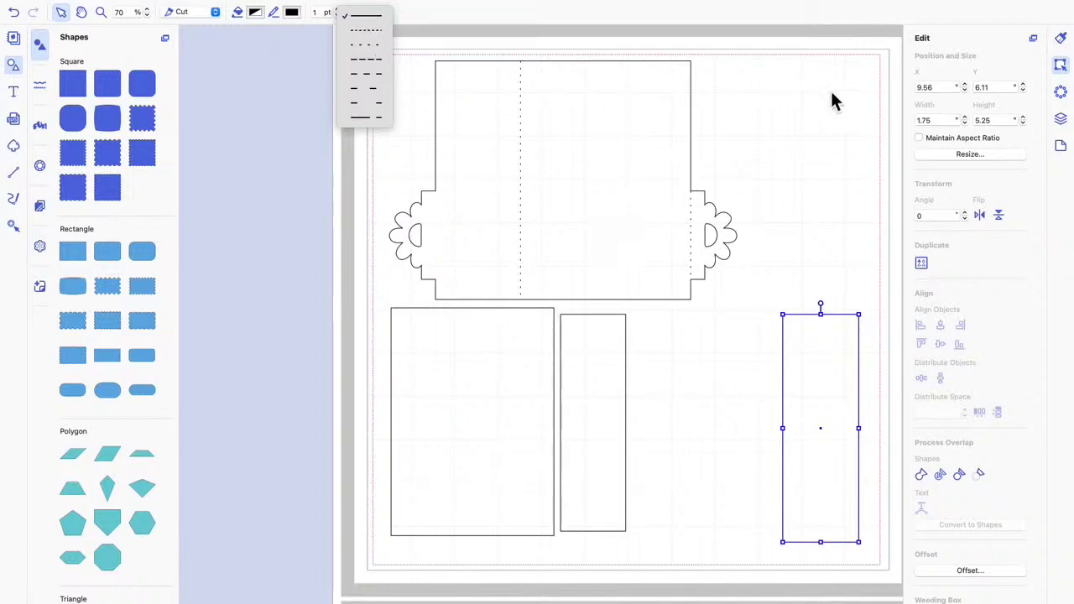
left_click(598, 139)
Move the card group down to about X 0.92", Y 6.86", and add a plain square above it at about X 0.98", Y 0.68".
left_click_drag(689, 115, 693, 390)
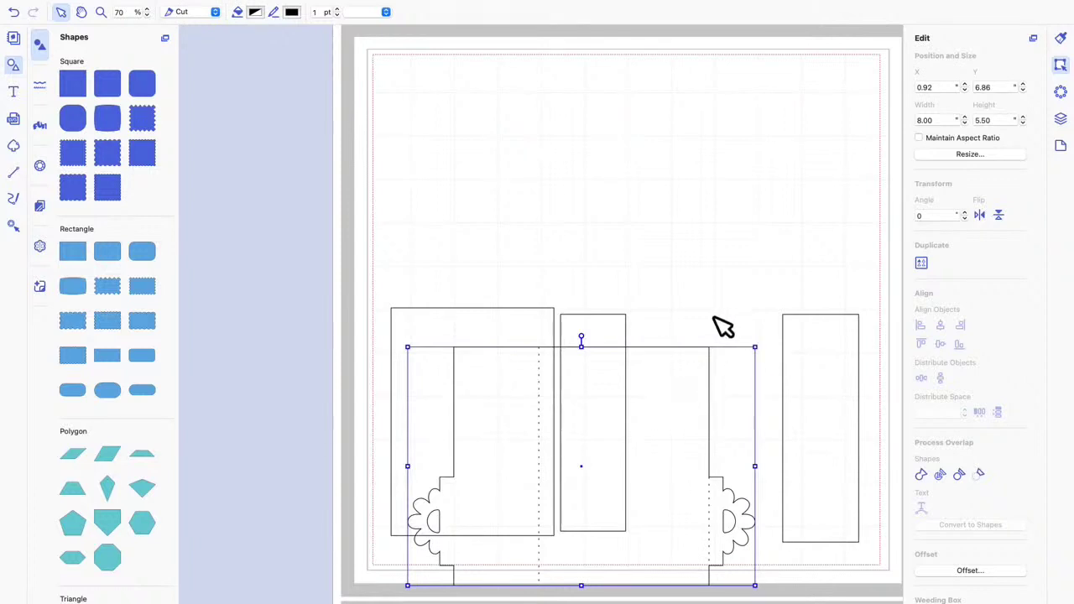
left_click_drag(84, 95, 525, 137)
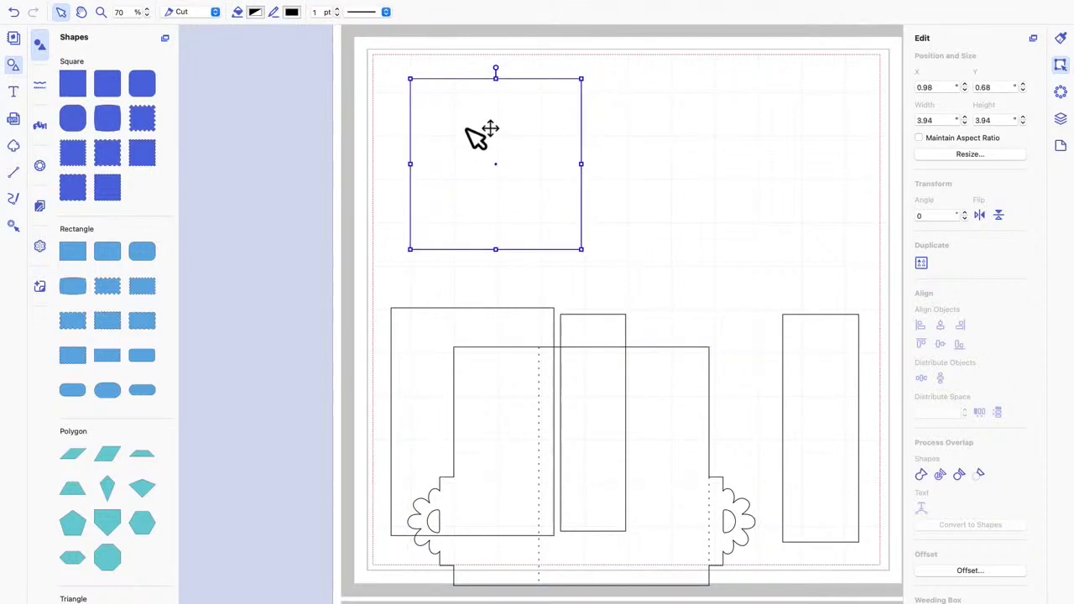
Draw a vertical line across the square near its left edge and give it the widely spaced dotted dash pattern.
left_click(14, 172)
left_click_drag(283, 79, 287, 251)
left_click(389, 16)
left_click(375, 45)
Draw a second vertical line about 3.93" long across the square at about X 2.34" and give it the finest, closely spaced dash pattern.
left_click(14, 172)
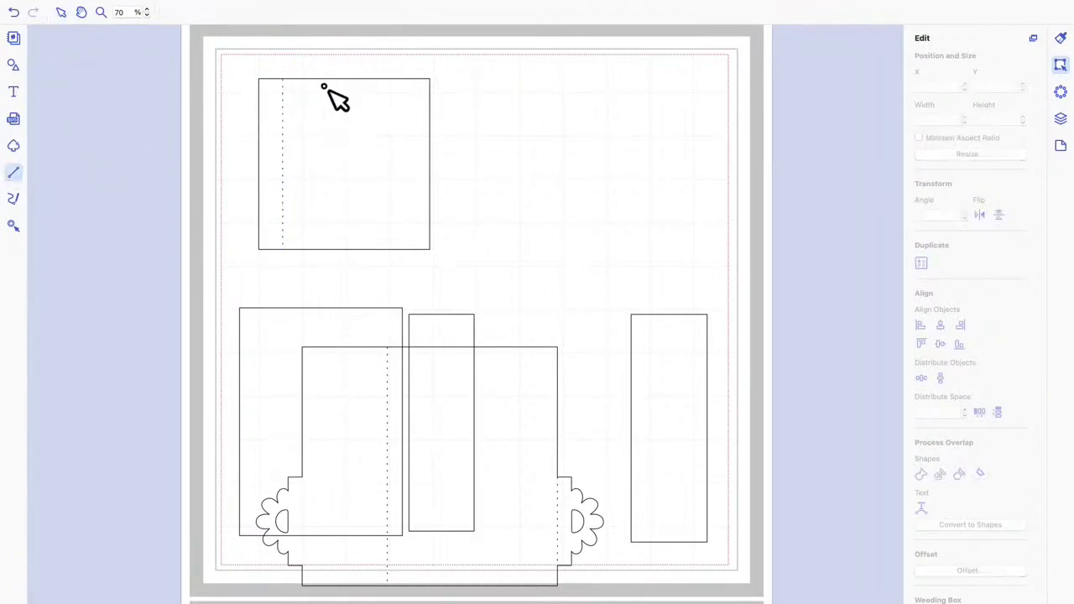
left_click_drag(319, 82, 321, 249)
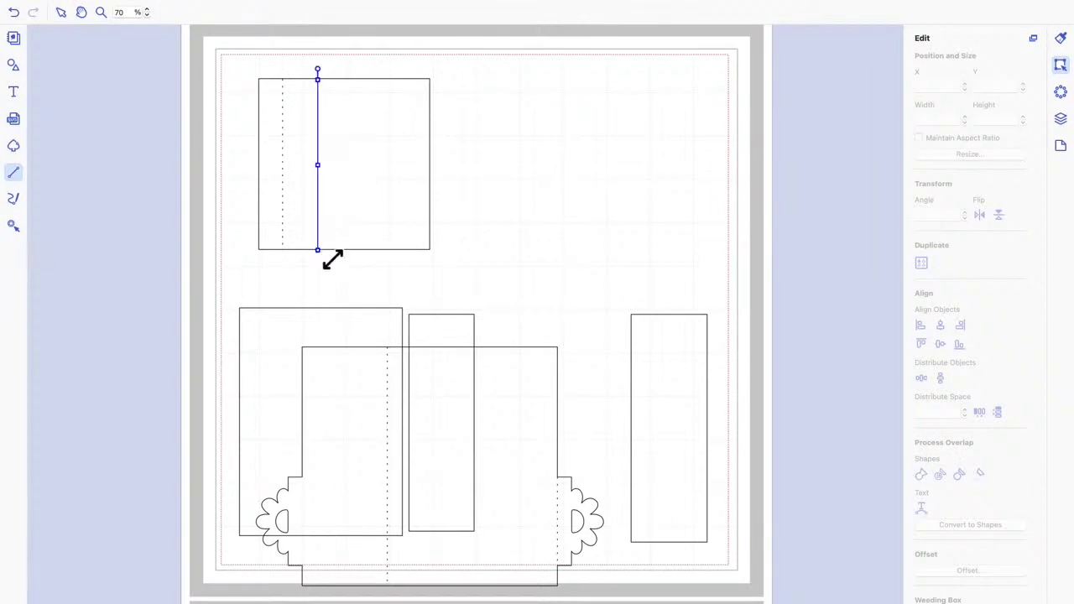
left_click(385, 12)
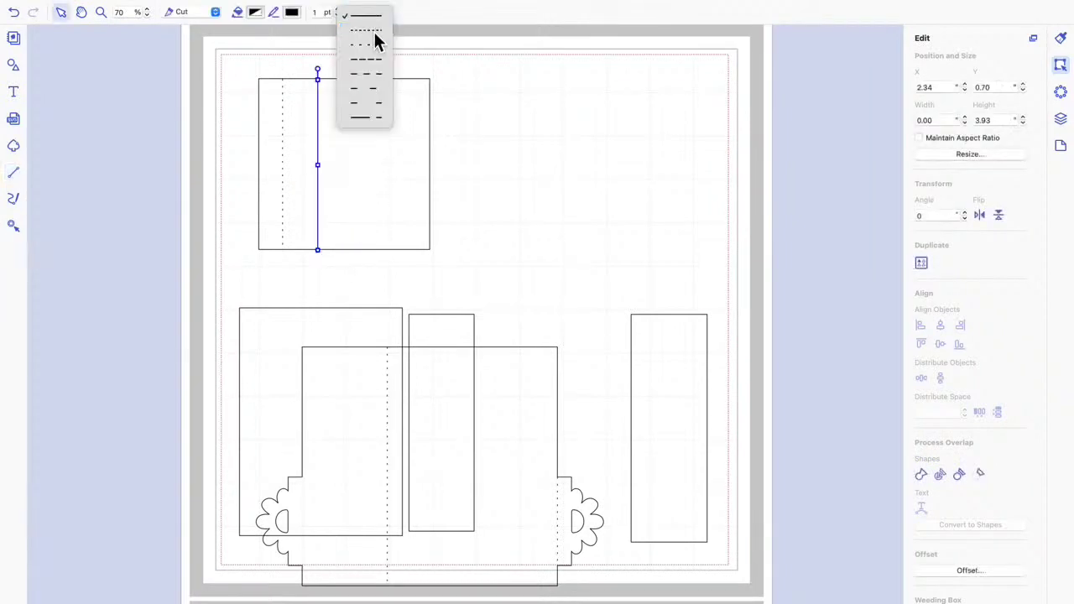
left_click(374, 32)
left_click(378, 124)
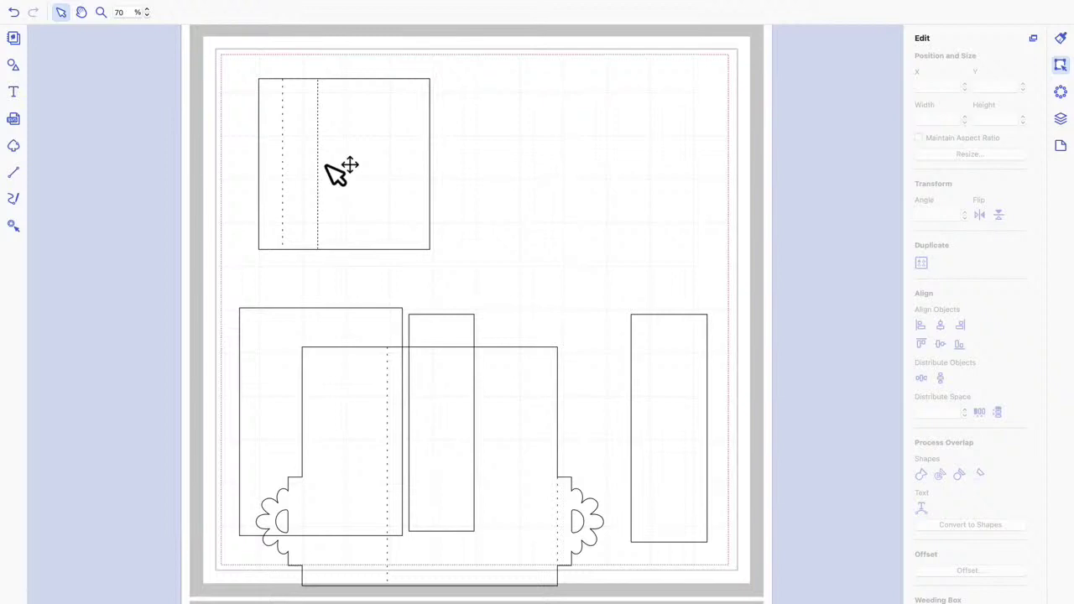
Clear the mat by deleting the square with its two dashed lines, the card group and the three rectangles.
left_click_drag(236, 66, 464, 265)
key("Delete")
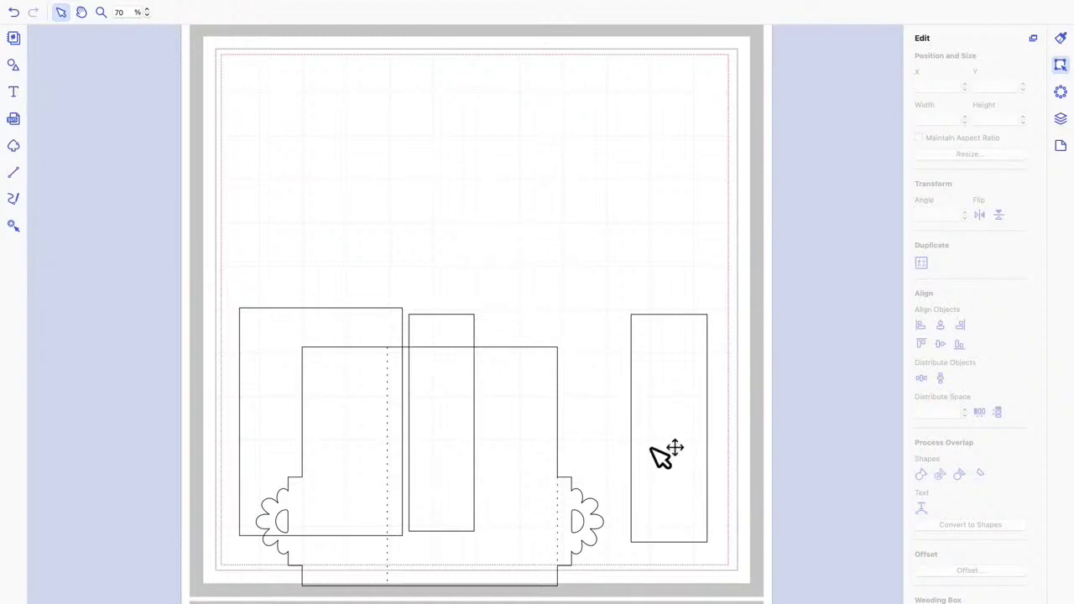
left_click_drag(493, 475, 529, 199)
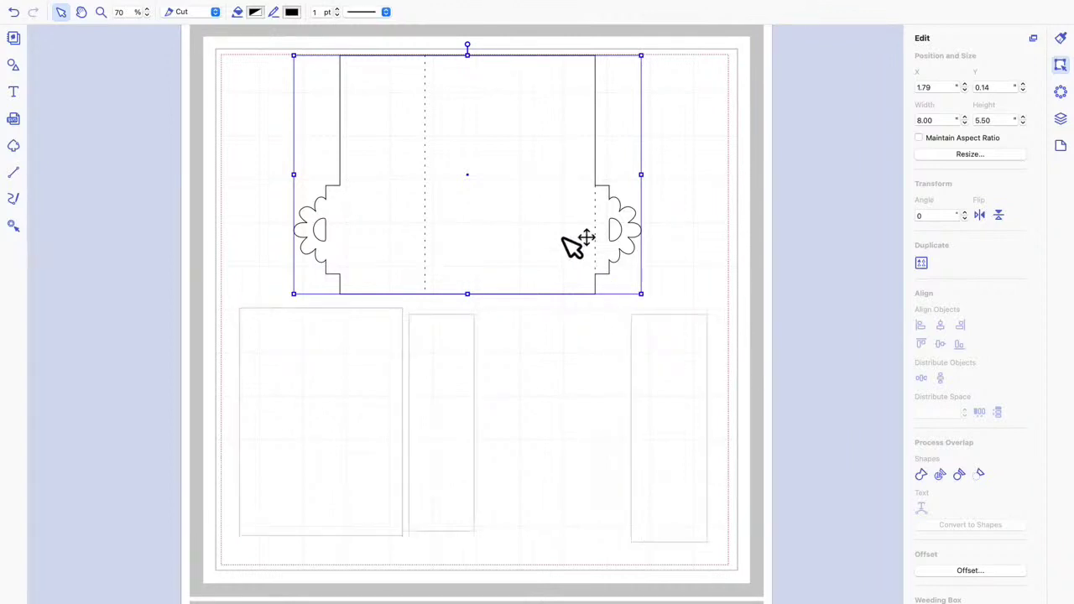
key("Delete")
left_click_drag(158, 51, 783, 566)
key("Delete")
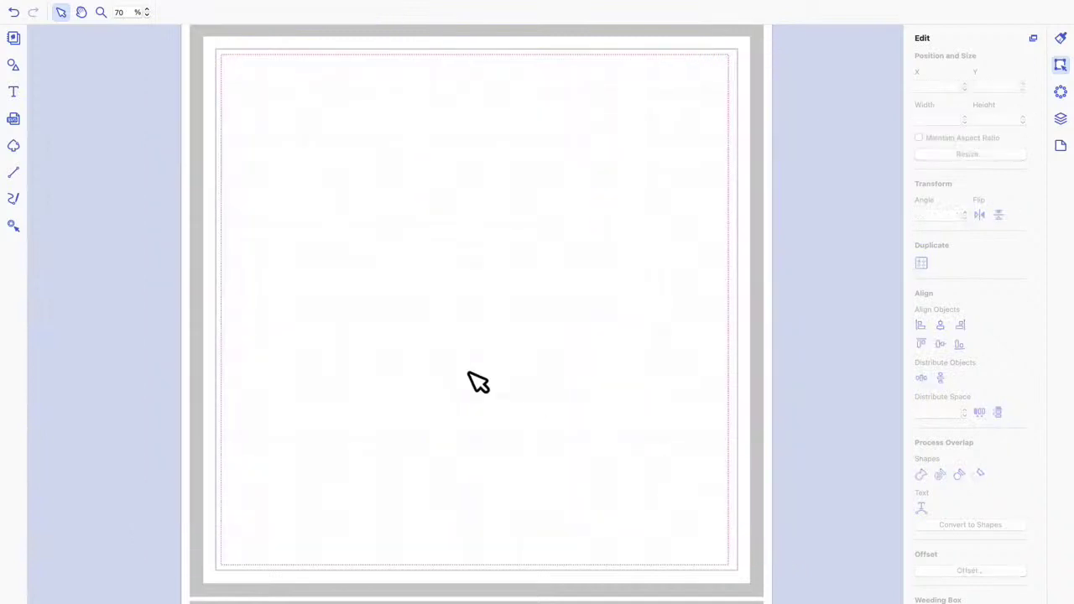
Add the pink flower border from the border shapes to the mat at about X 0.12", Y 2.43".
left_click(15, 67)
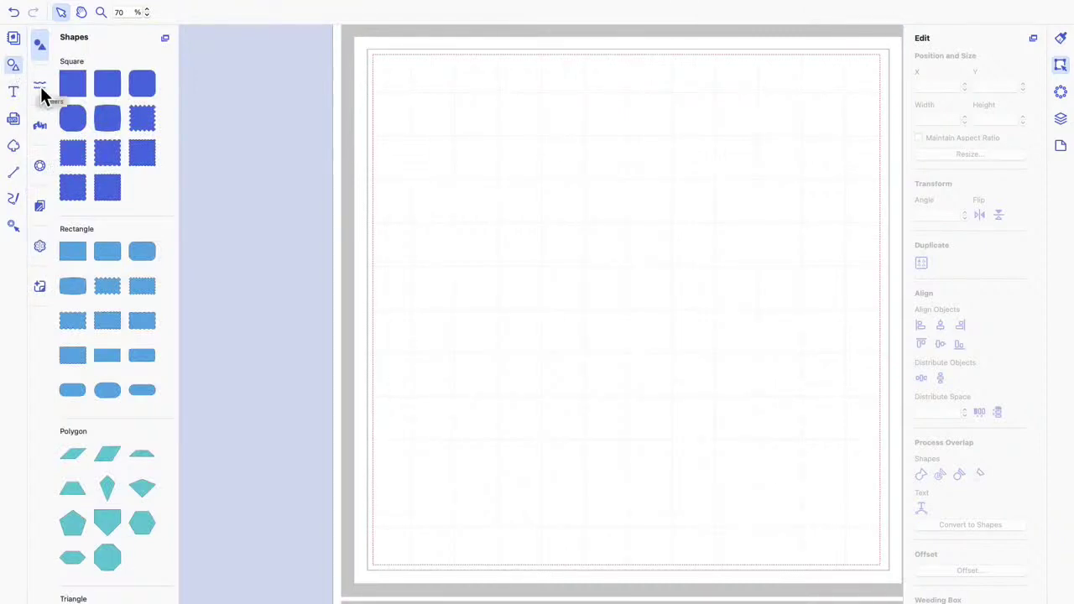
left_click(40, 84)
scroll(128, 206, "down", 3)
scroll(128, 207, "down", 5)
left_click_drag(99, 357, 615, 197)
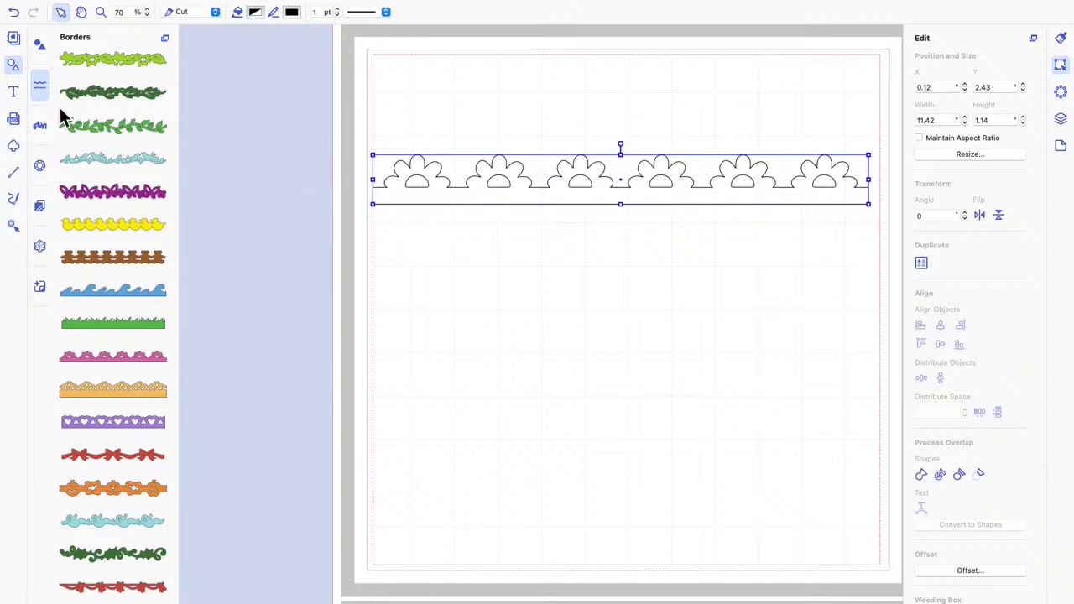
Place a plain square over the flower border at about X 2.11", Y 1.57", and stretch it to about 9.65" wide.
left_click(39, 47)
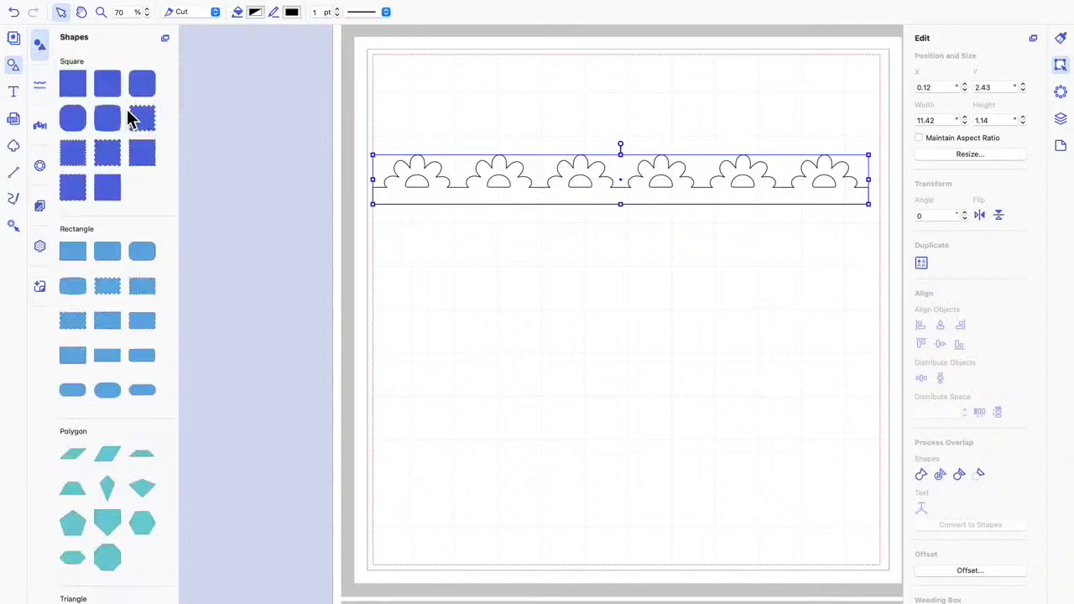
left_click_drag(78, 87, 495, 356)
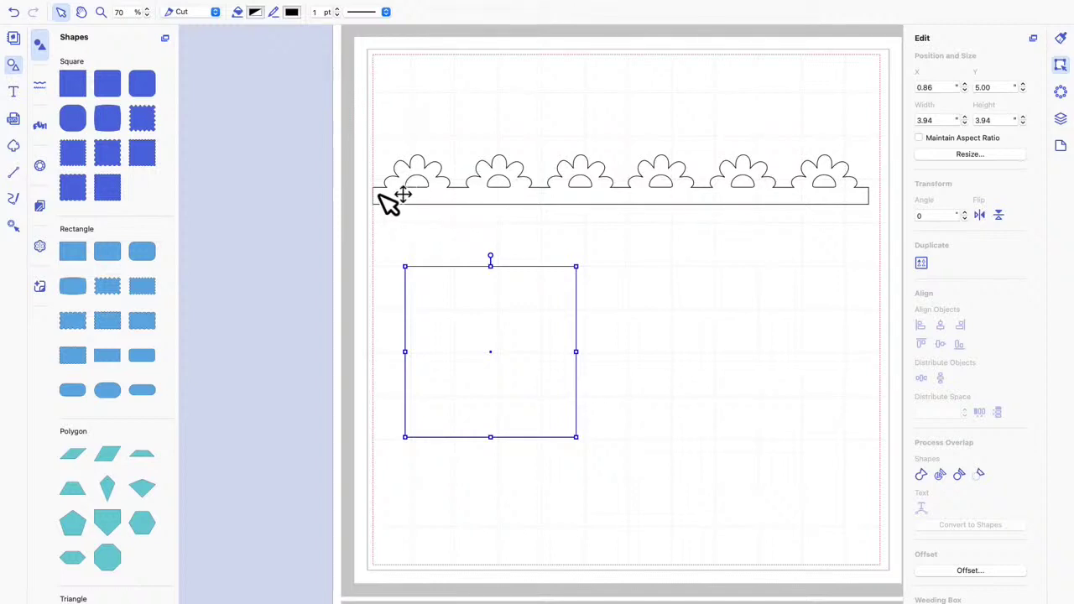
left_click_drag(460, 356, 514, 209)
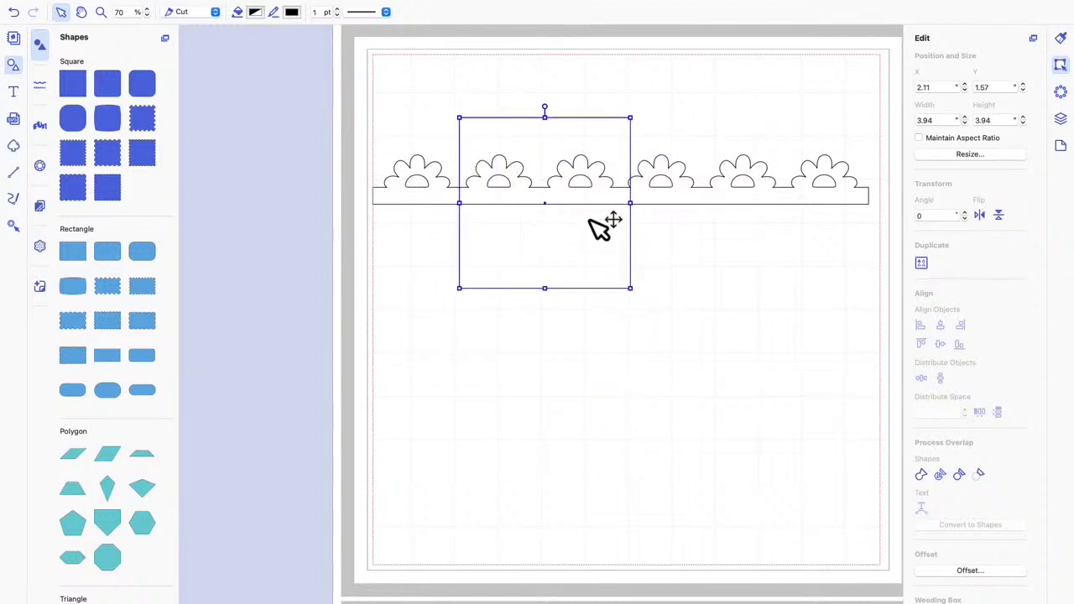
left_click_drag(640, 213, 889, 213)
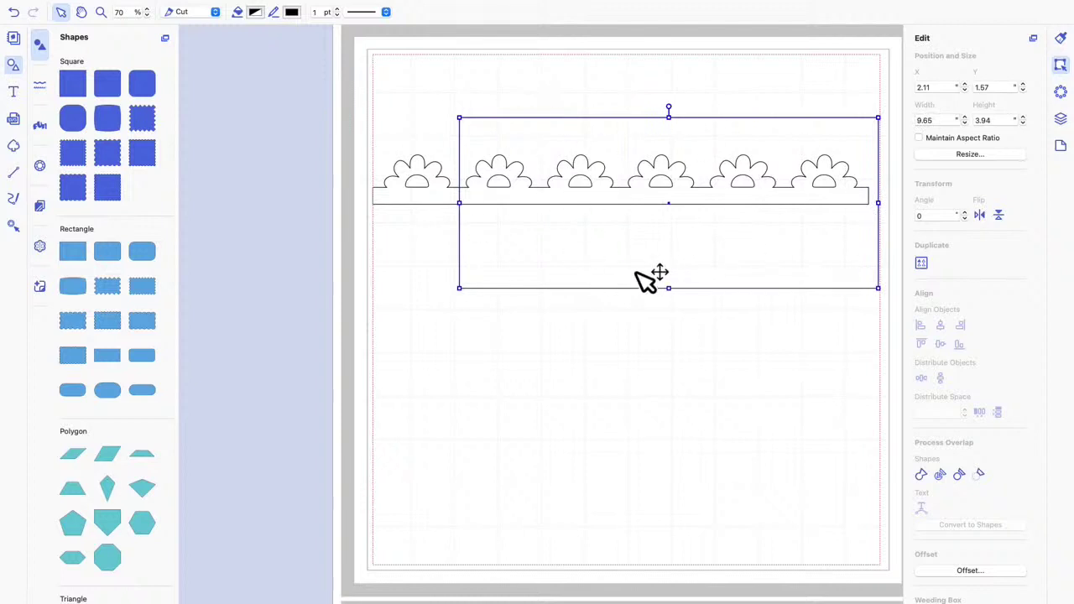
Fill the flower border with Licorice black and the overlapping rectangle with Maraschino red.
left_click(436, 205)
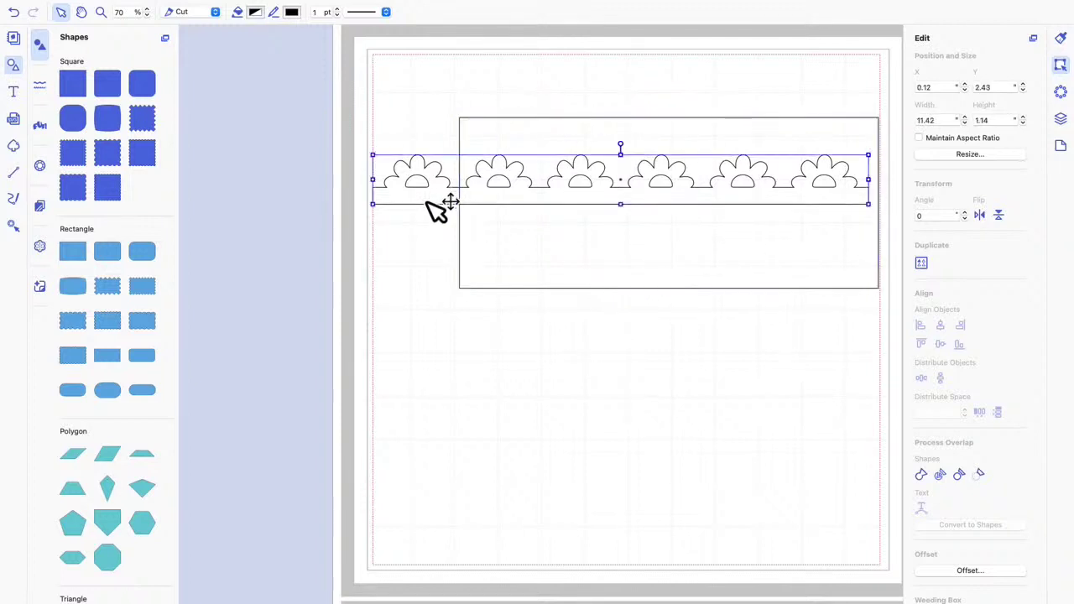
left_click(255, 12)
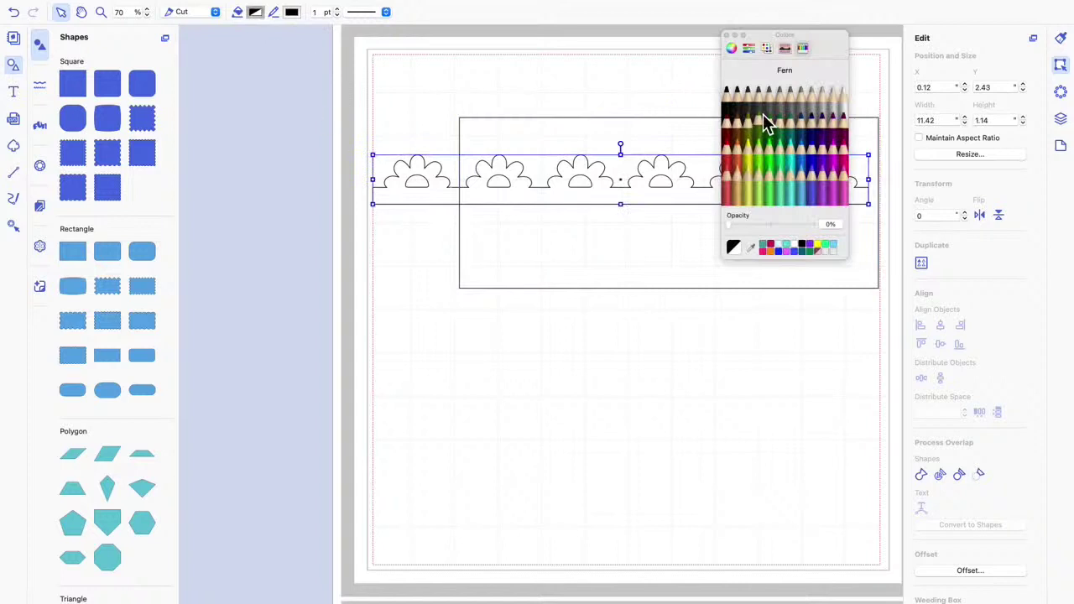
left_click(730, 111)
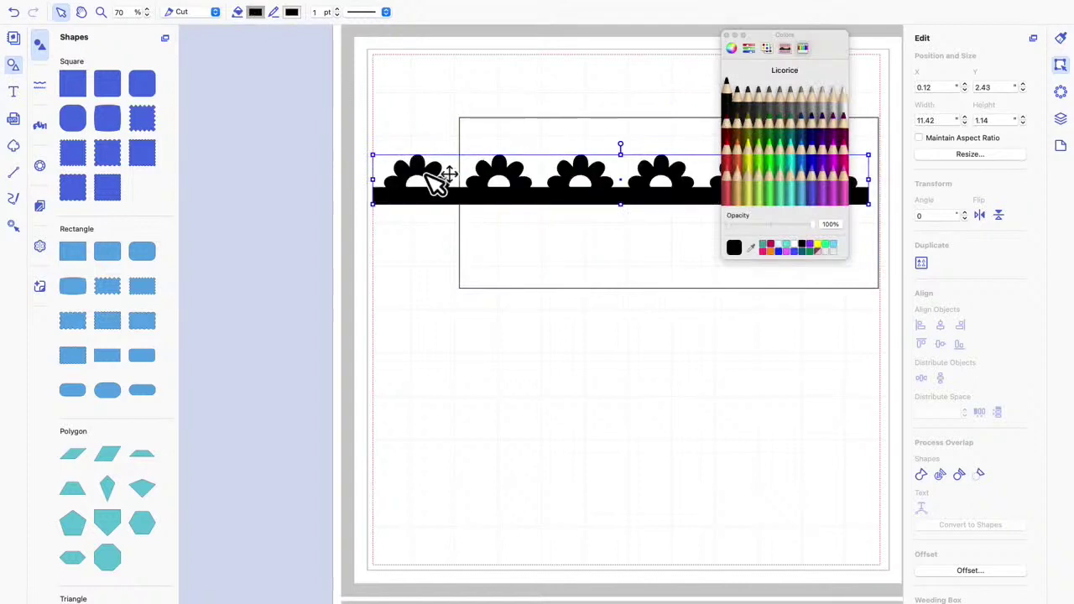
left_click(551, 149)
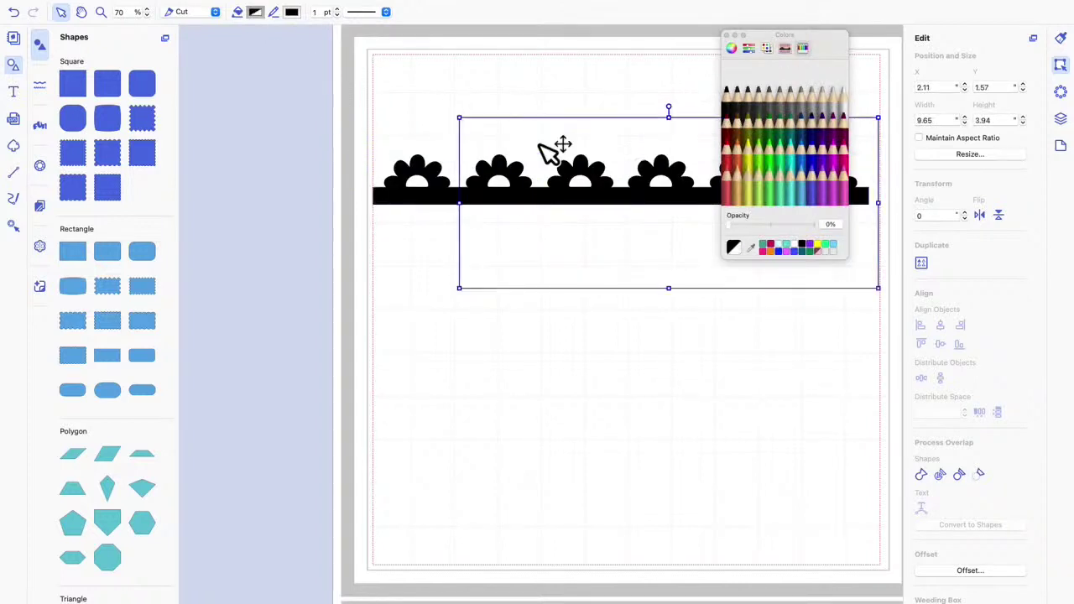
left_click(731, 162)
left_click(727, 35)
left_click(684, 91)
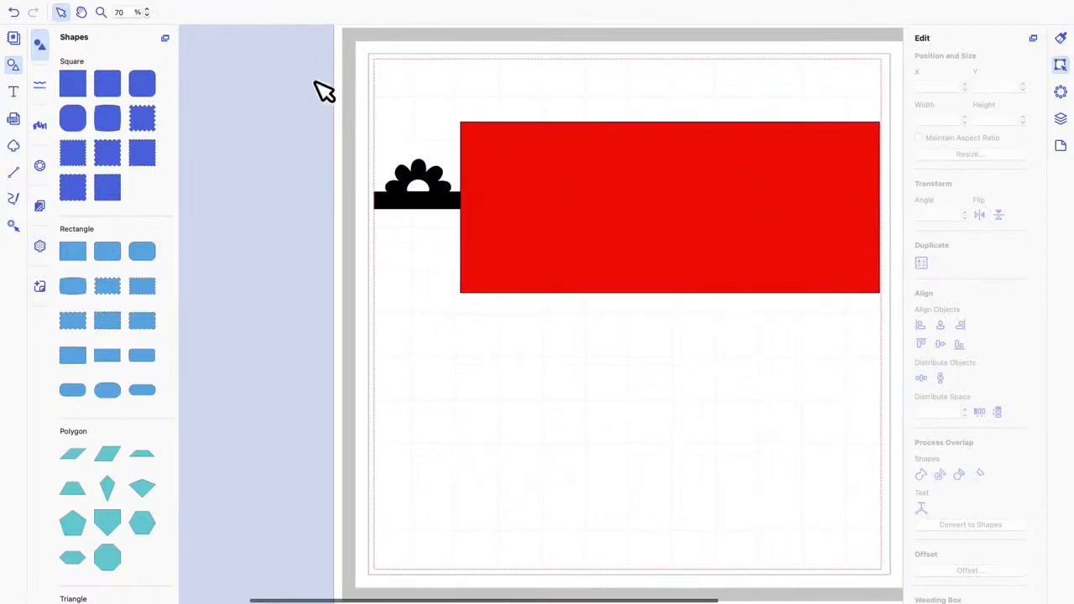
Try subtracting the red rectangle from the flower border to isolate the first flower, and undo the subtraction.
left_click_drag(307, 74, 574, 154)
left_click_drag(727, 215, 904, 349)
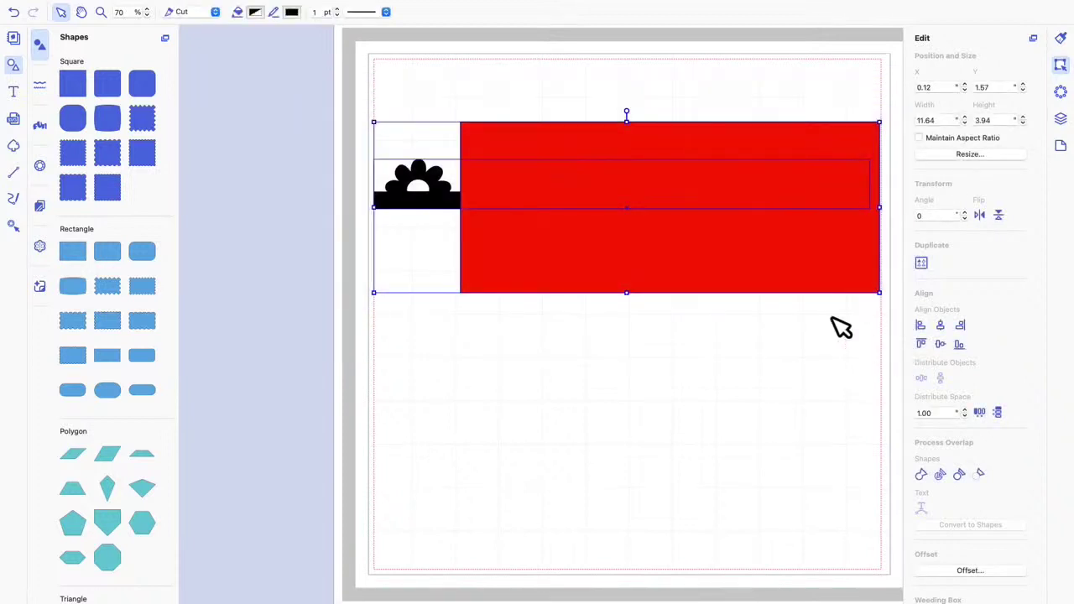
left_click(980, 476)
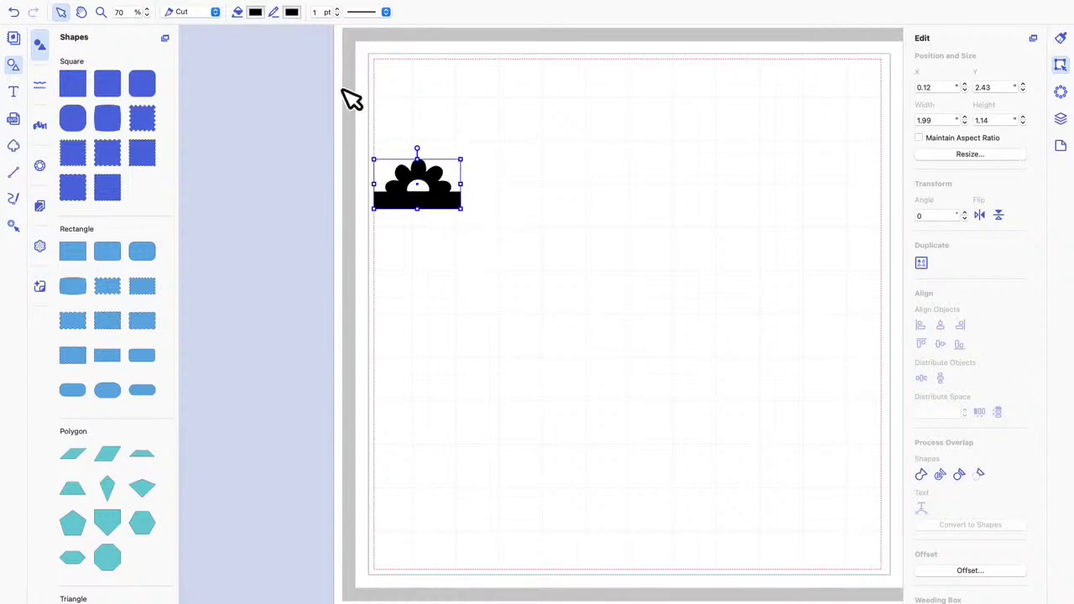
left_click(15, 19)
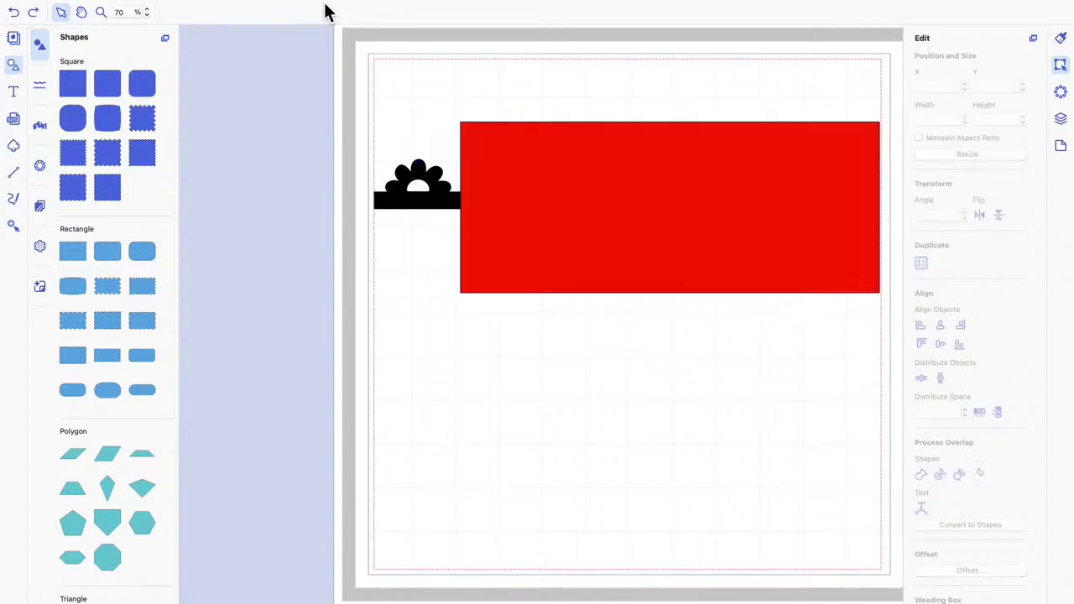
Clear the red rectangle's fill and fit it over the first flower, about 2.09" wide at X 0.01", Y 1.56".
mouse_move(328, 9)
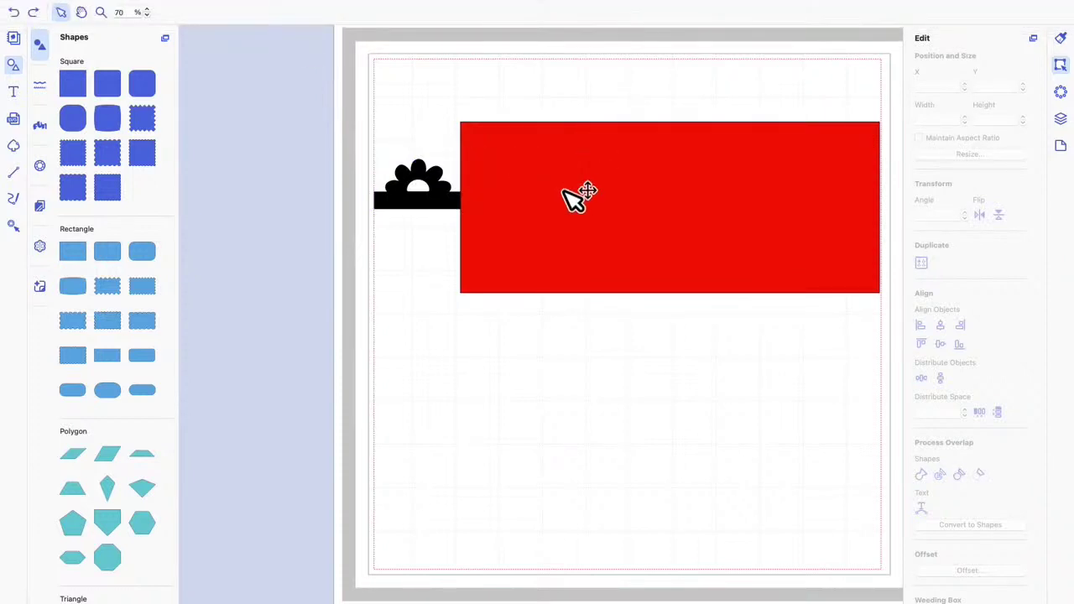
left_click(784, 250)
left_click_drag(882, 218, 452, 225)
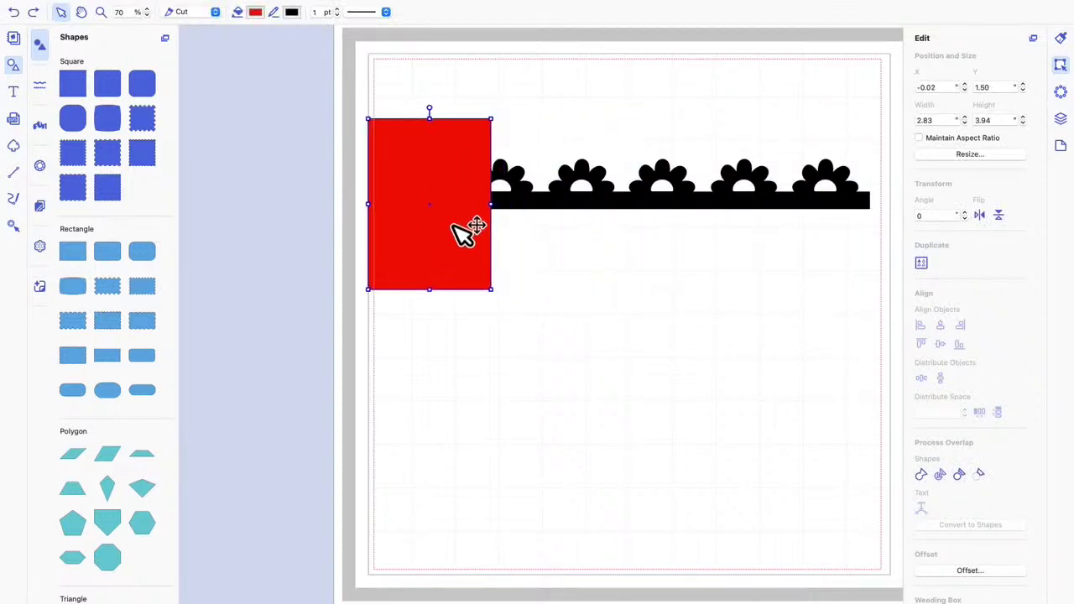
left_click(257, 14)
left_click_drag(818, 234, 726, 239)
left_click_drag(452, 241, 453, 245)
left_click_drag(500, 219, 468, 218)
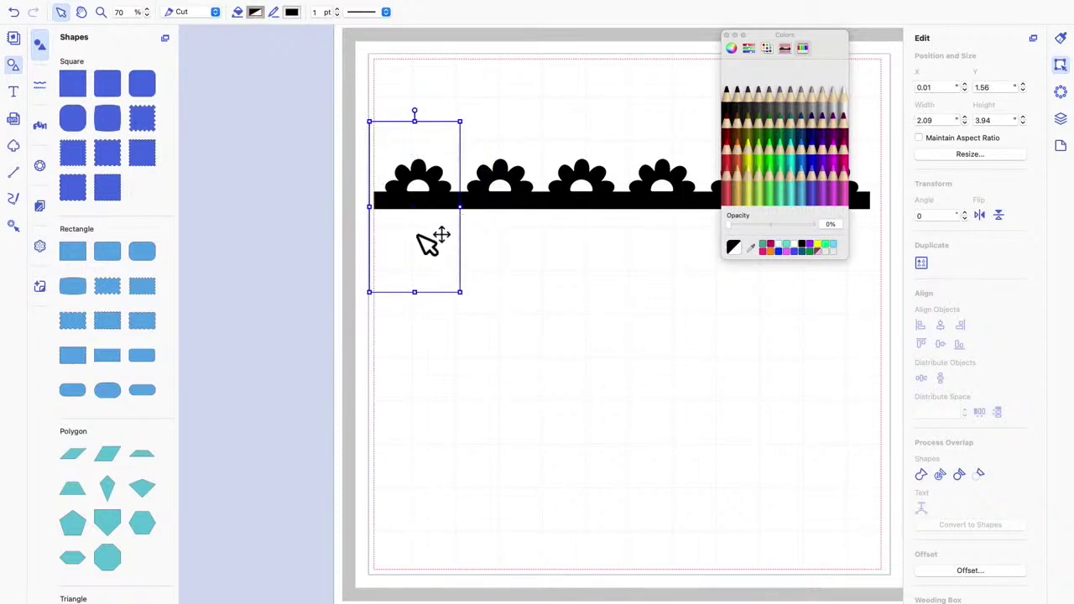
double_click(417, 235)
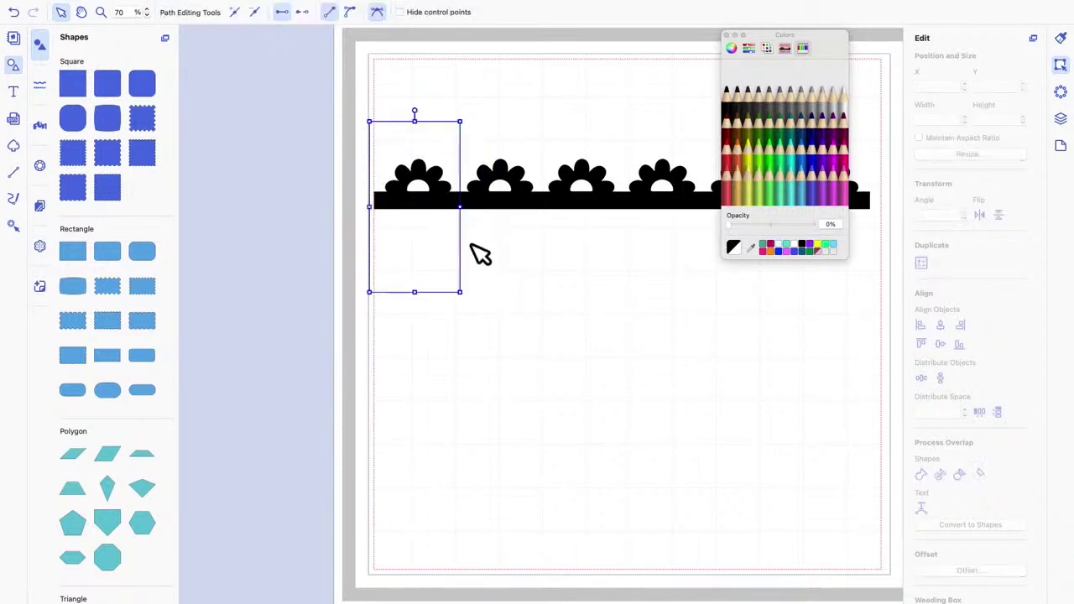
left_click(412, 178)
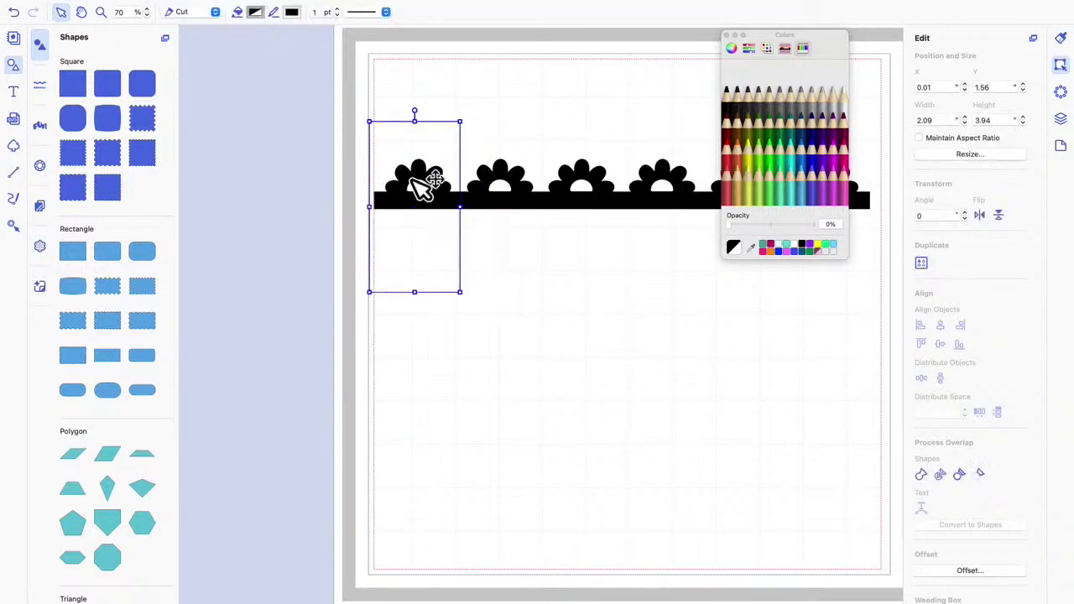
left_click(726, 36)
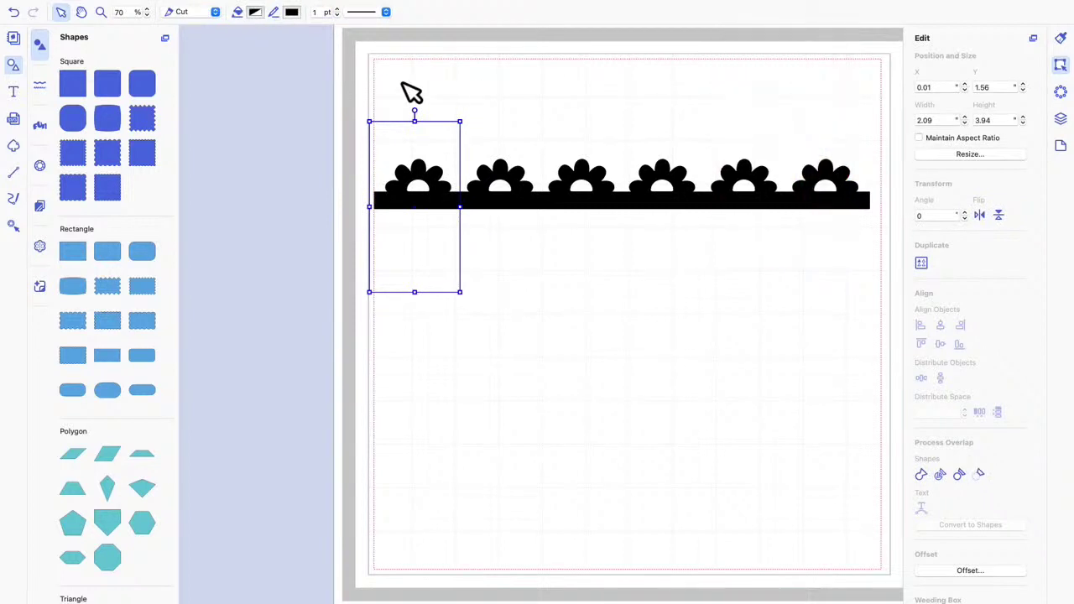
double_click(436, 153)
left_click(442, 143)
double_click(447, 141)
key("Escape")
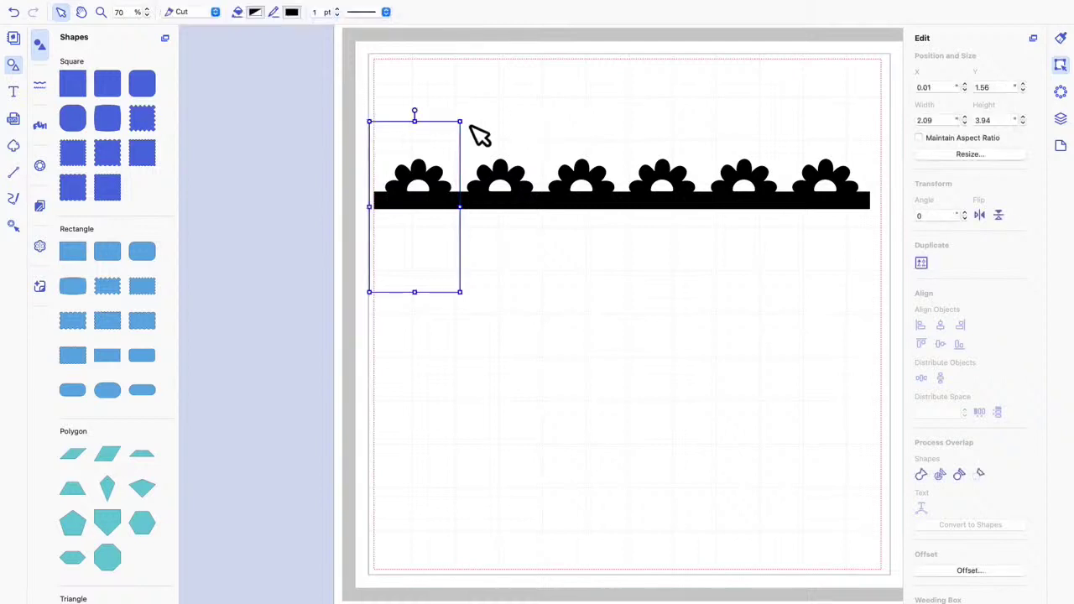
Fill the narrow rectangle with Maraschino red and divide it and the flower border where they overlap.
left_click(255, 13)
left_click(732, 151)
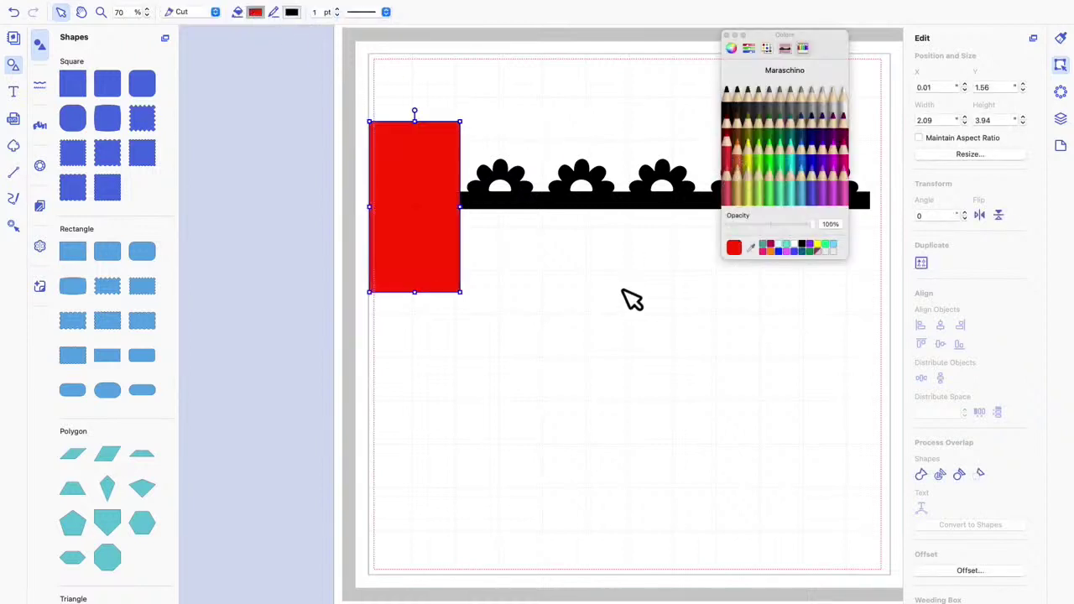
left_click(605, 320)
left_click(726, 35)
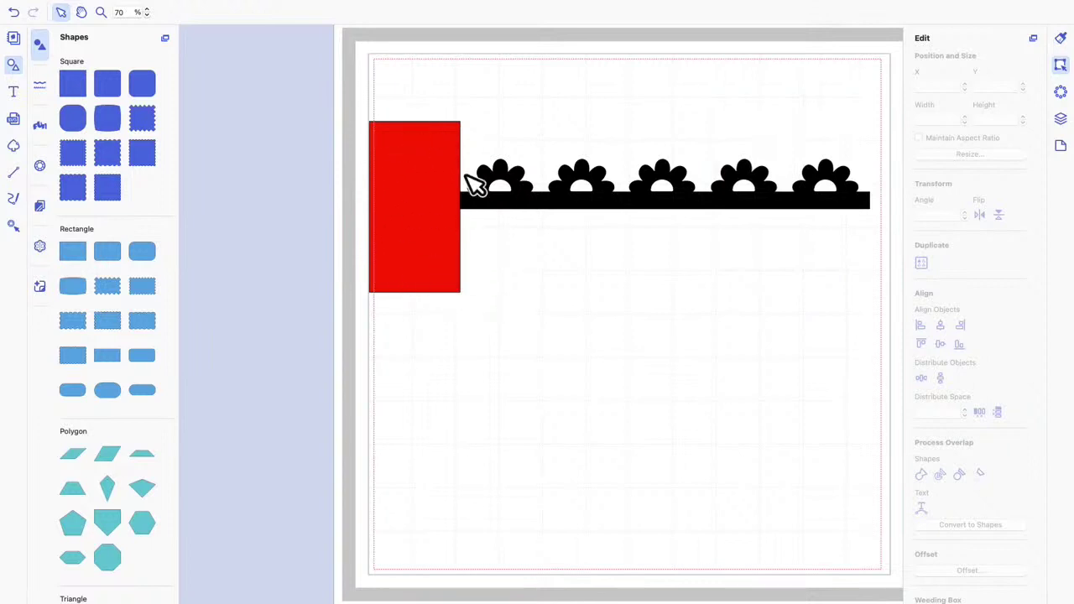
left_click_drag(313, 91, 878, 374)
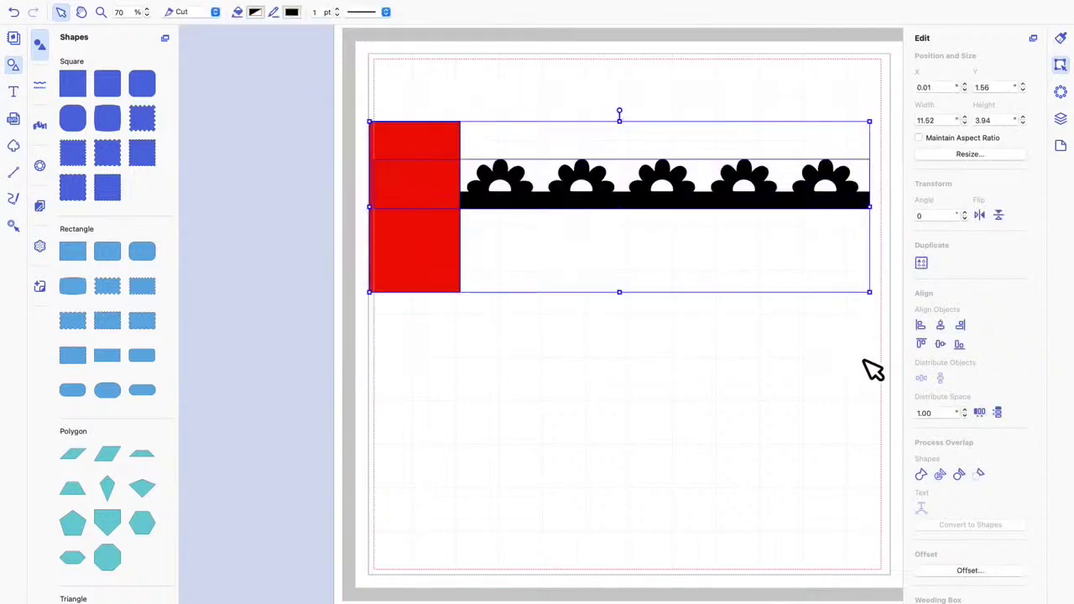
left_click(940, 477)
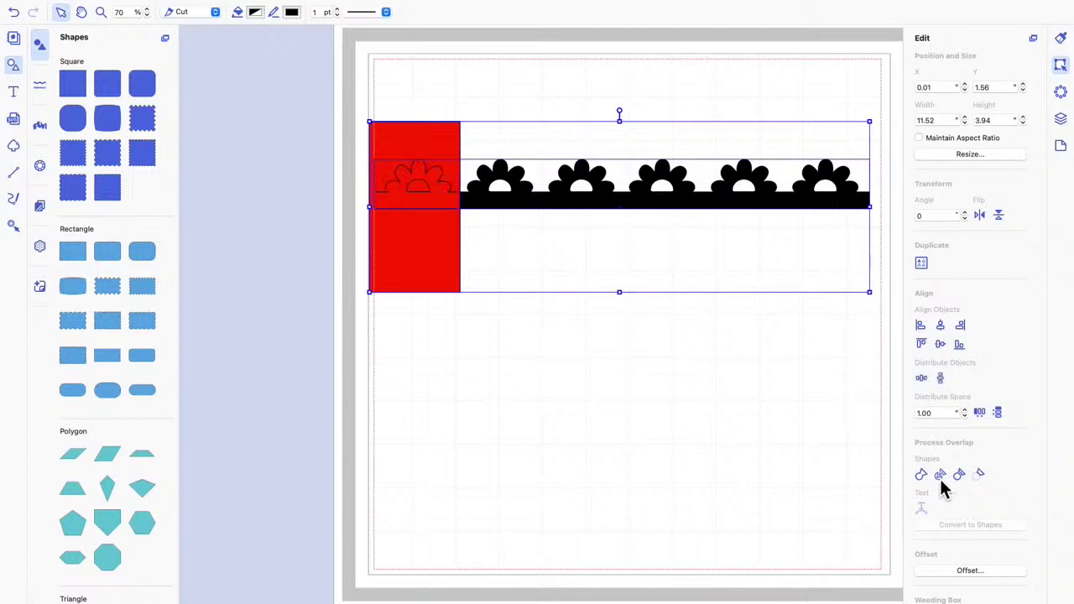
Move the divided pieces apart, placing the black strip at about X 1.27", Y 0.72", with the red flower tab and cut-out rectangle below it.
left_click(546, 363)
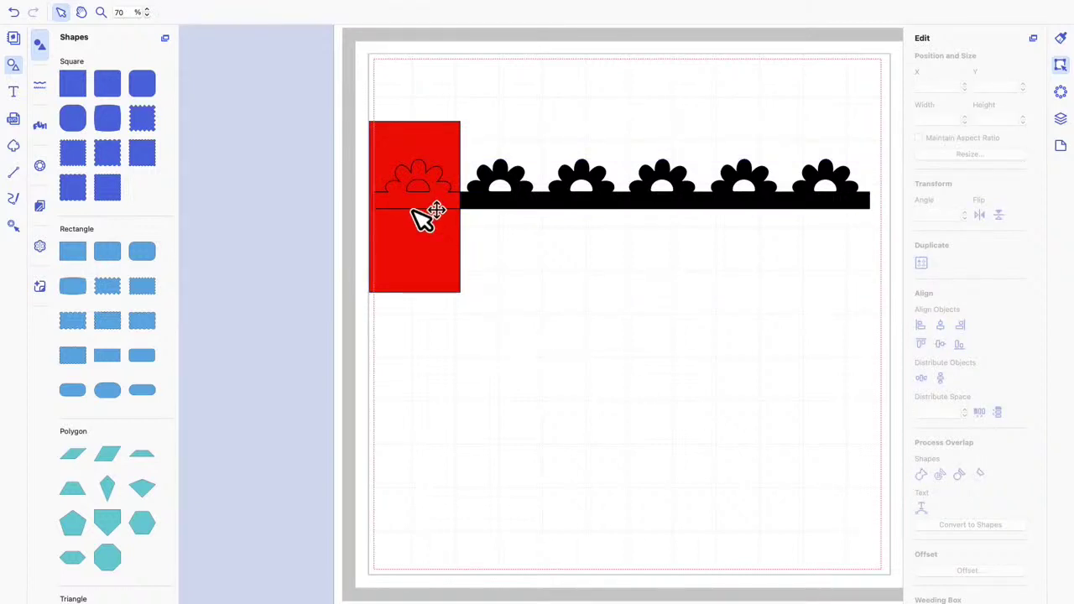
left_click_drag(455, 250, 673, 408)
left_click(576, 175)
left_click_drag(576, 176, 649, 85)
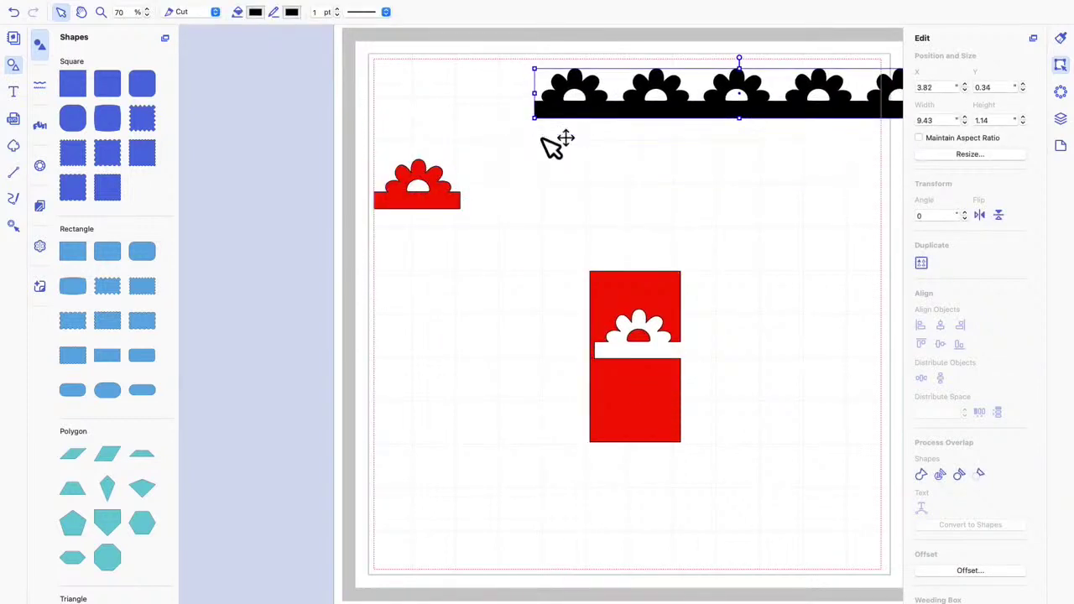
left_click_drag(435, 217, 462, 297)
left_click(531, 330)
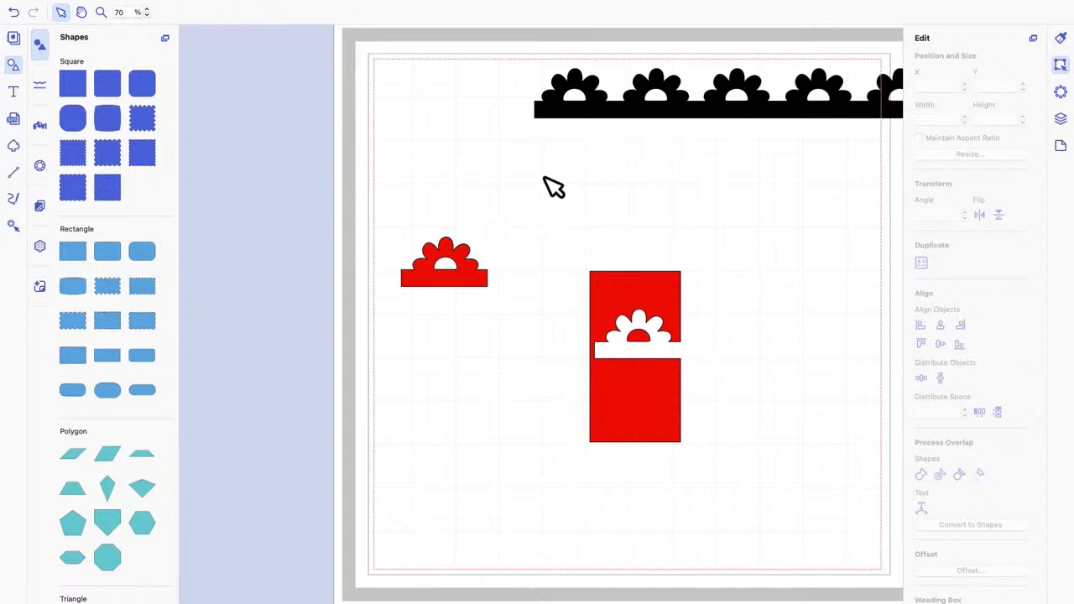
left_click_drag(731, 109, 627, 131)
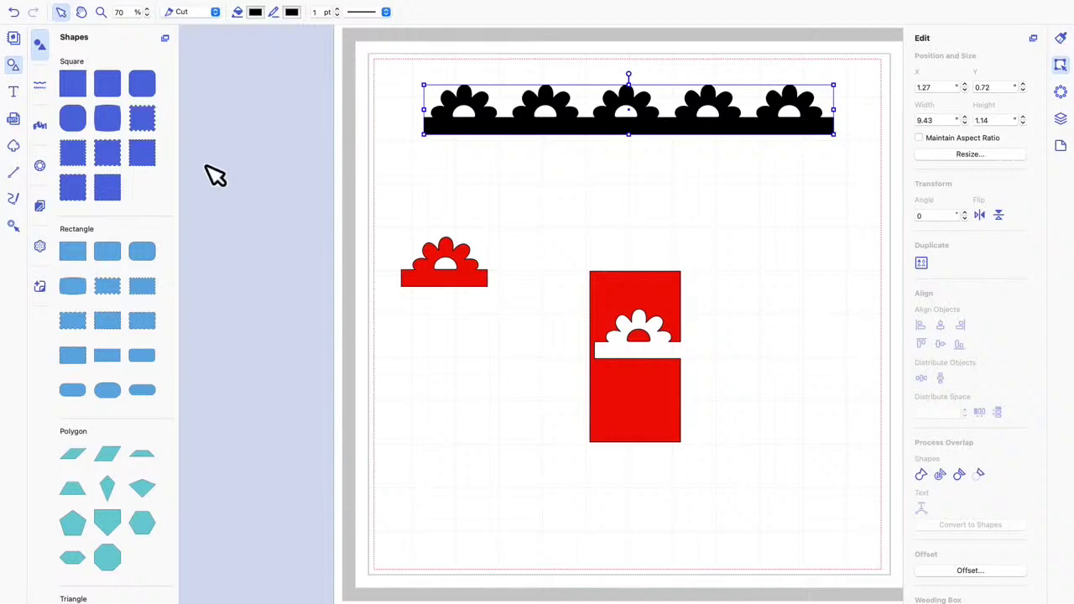
Add a scalloped circle from the circle shapes and place it at about X 1.61", Y 6.74".
scroll(126, 192, "down", 10)
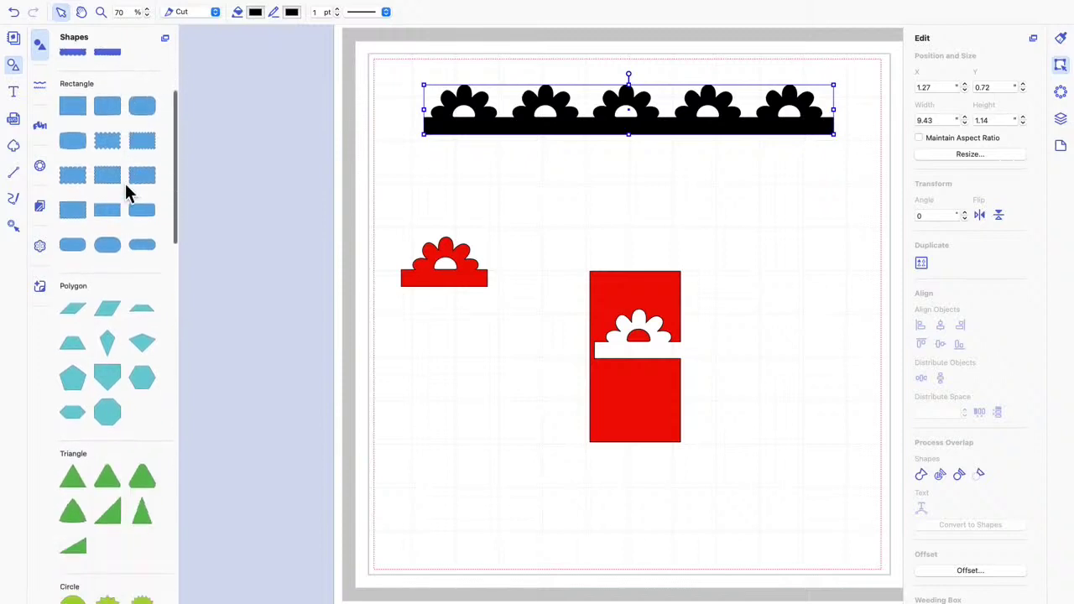
scroll(126, 189, "down", 3)
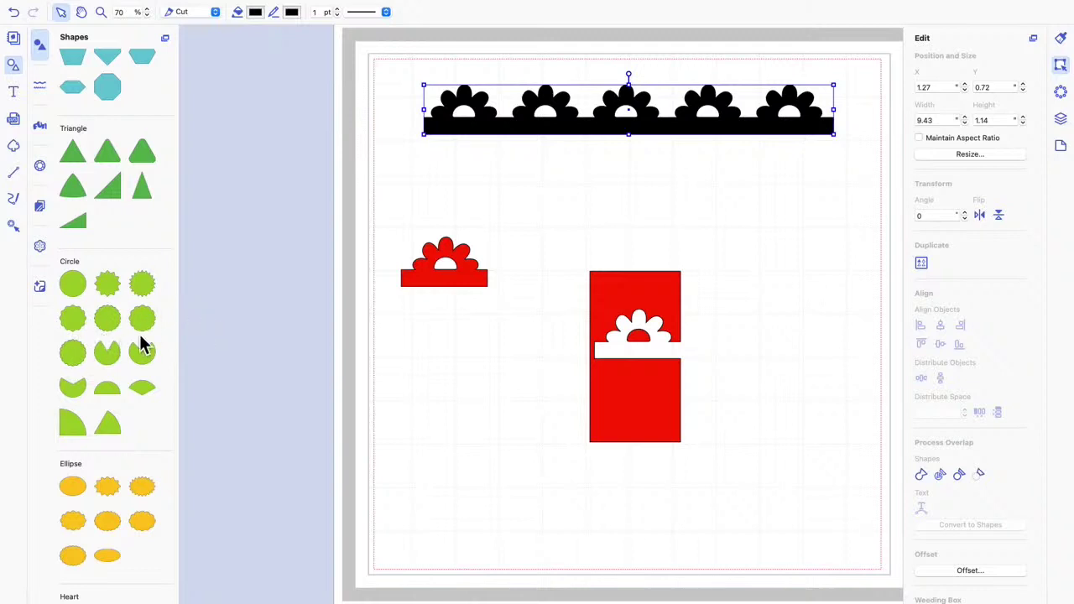
left_click_drag(141, 318, 439, 372)
left_click_drag(397, 292, 523, 367)
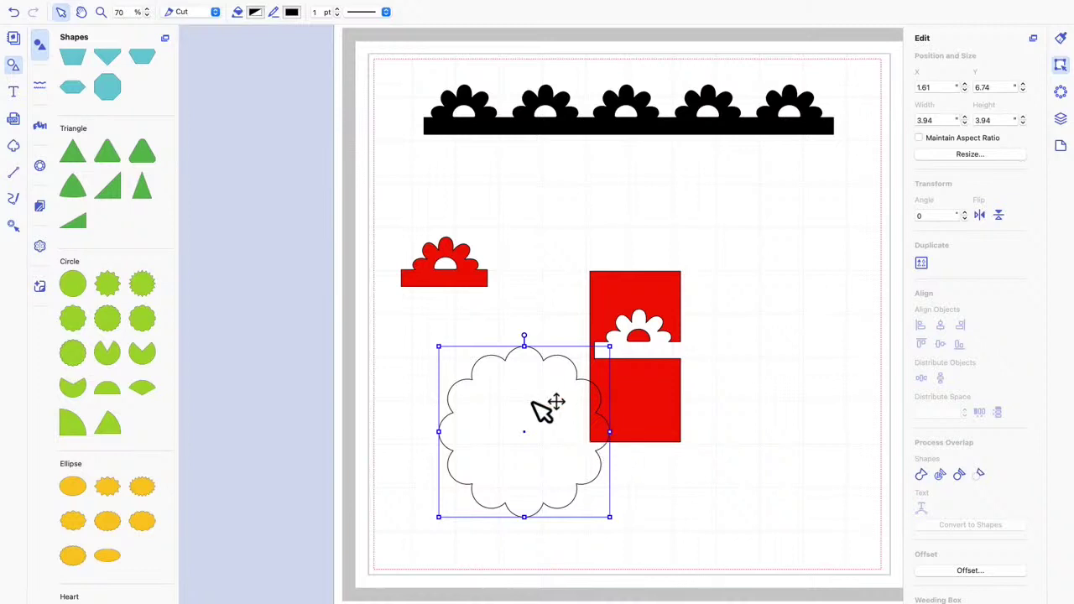
Place a 0.20" circle as a hole inside the scalloped circle's right edge and move the cut-out red rectangle to about X 6.82", Y 3.87".
left_click_drag(76, 291, 424, 379)
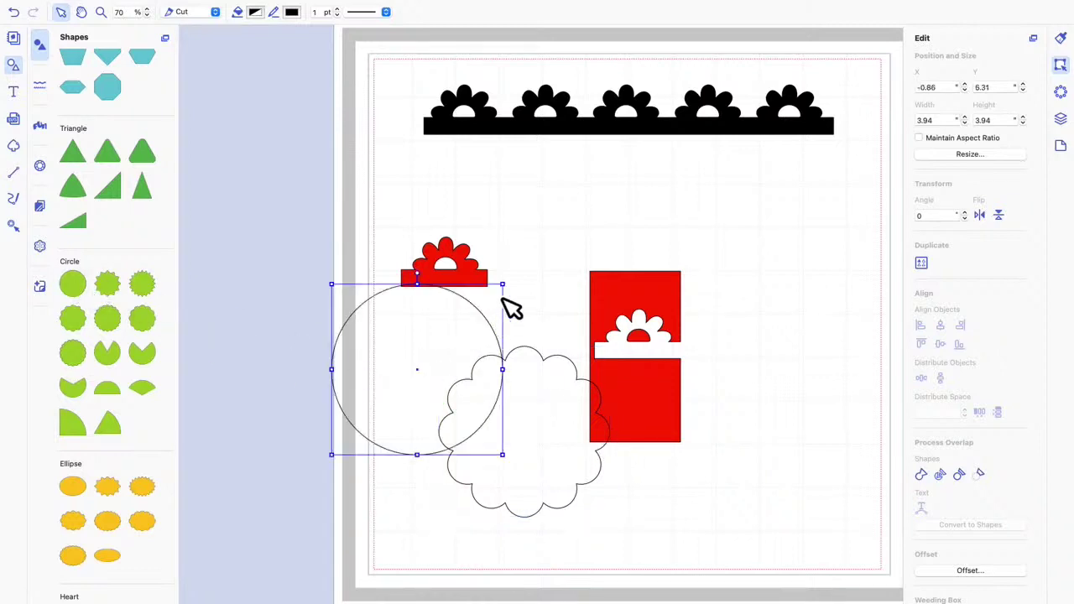
left_click_drag(507, 292, 360, 469)
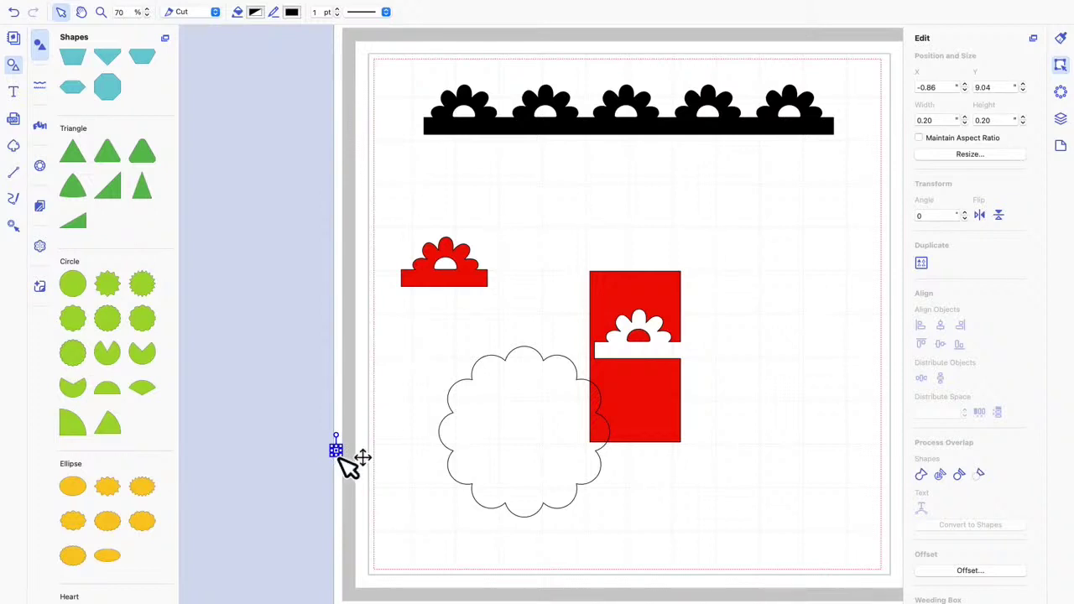
left_click_drag(351, 460, 600, 443)
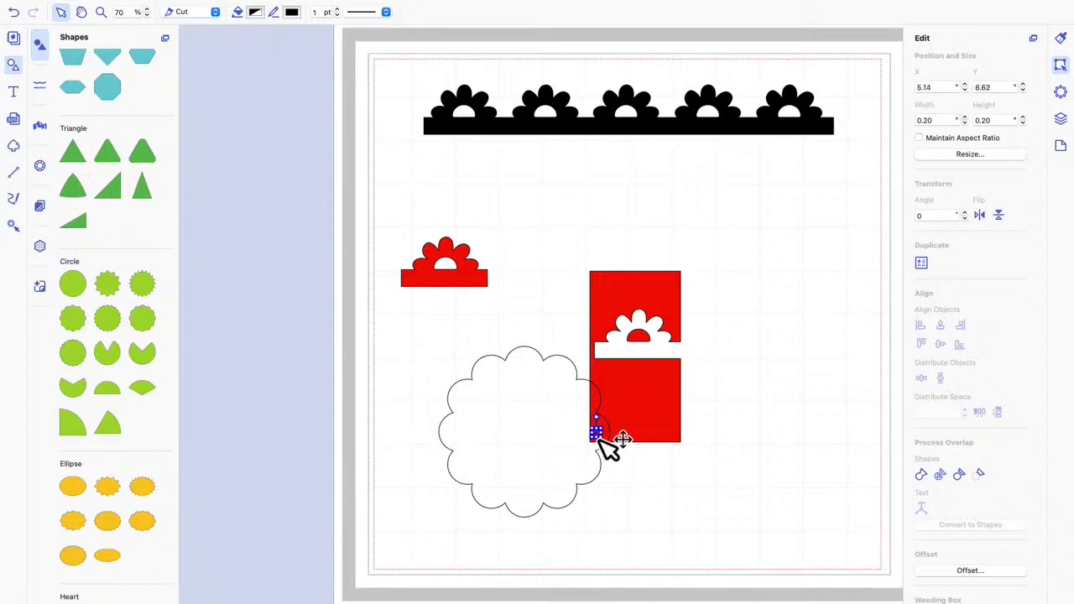
left_click_drag(655, 422, 730, 371)
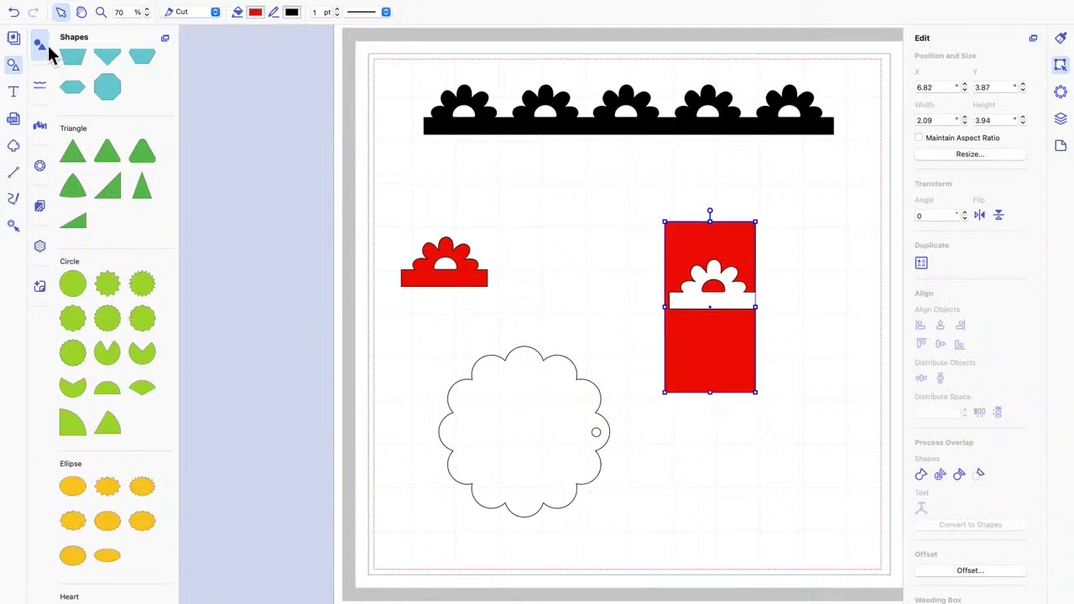
Add the blue diamond chain border and place it below the black flower strip at about X 0.57", Y 2.34".
left_click(40, 88)
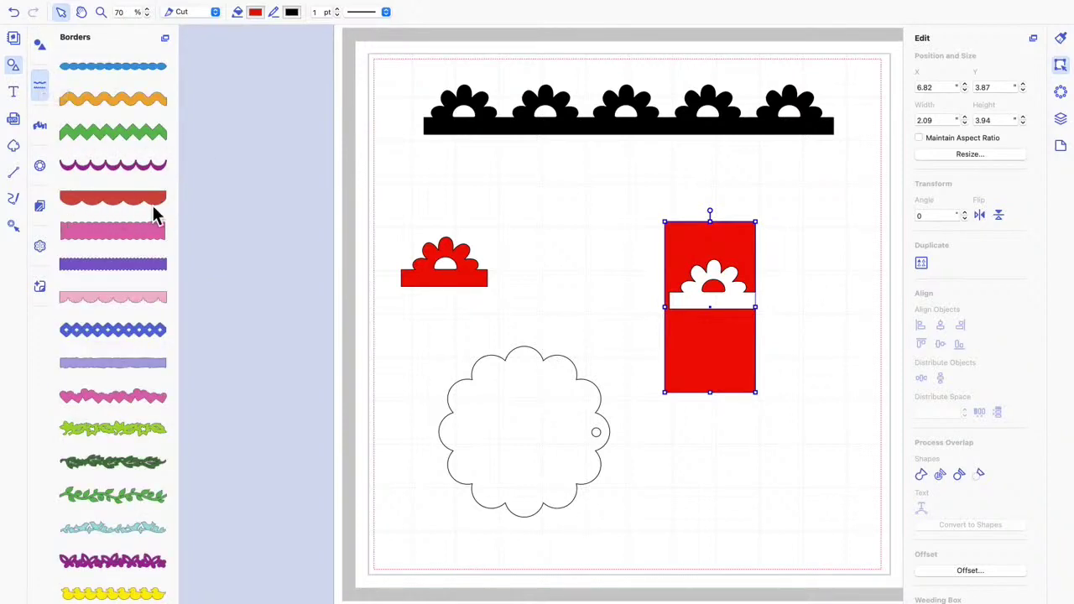
scroll(155, 208, "down", 2)
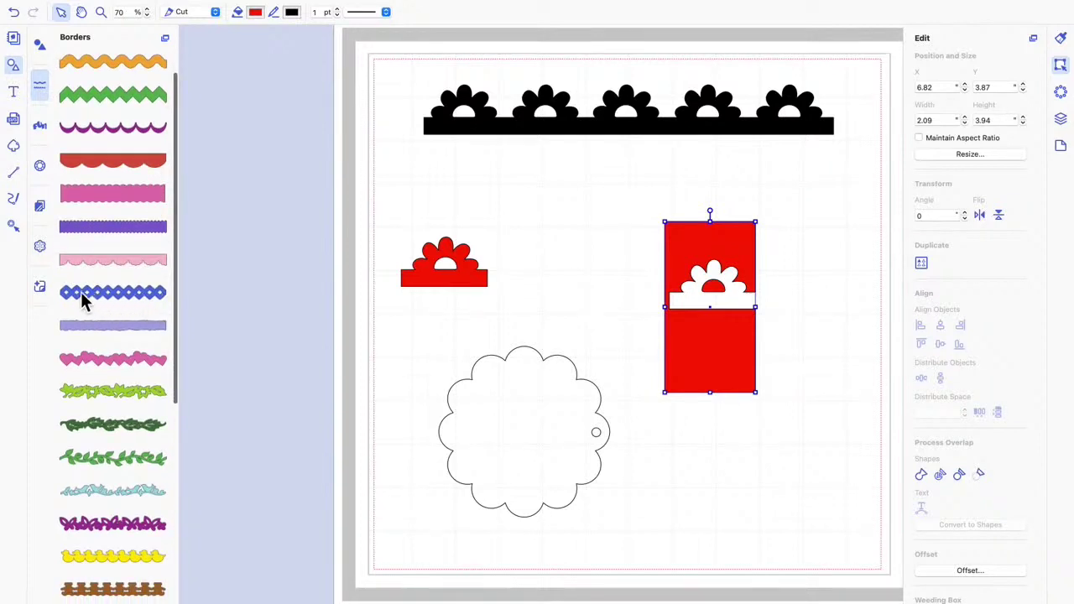
scroll(161, 307, "up", 1)
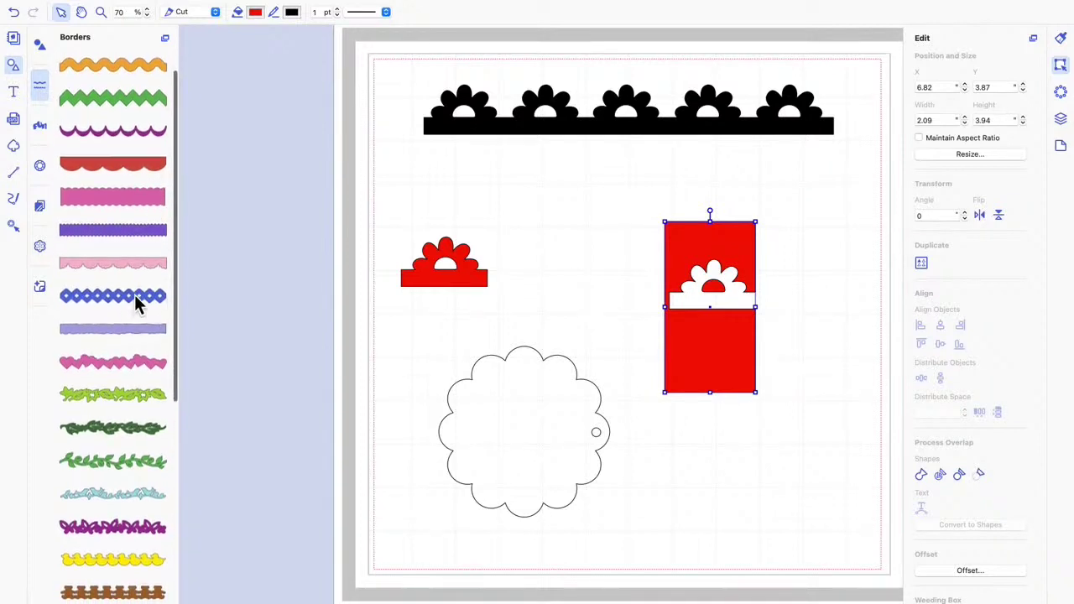
left_click(125, 297)
left_click_drag(584, 92, 606, 187)
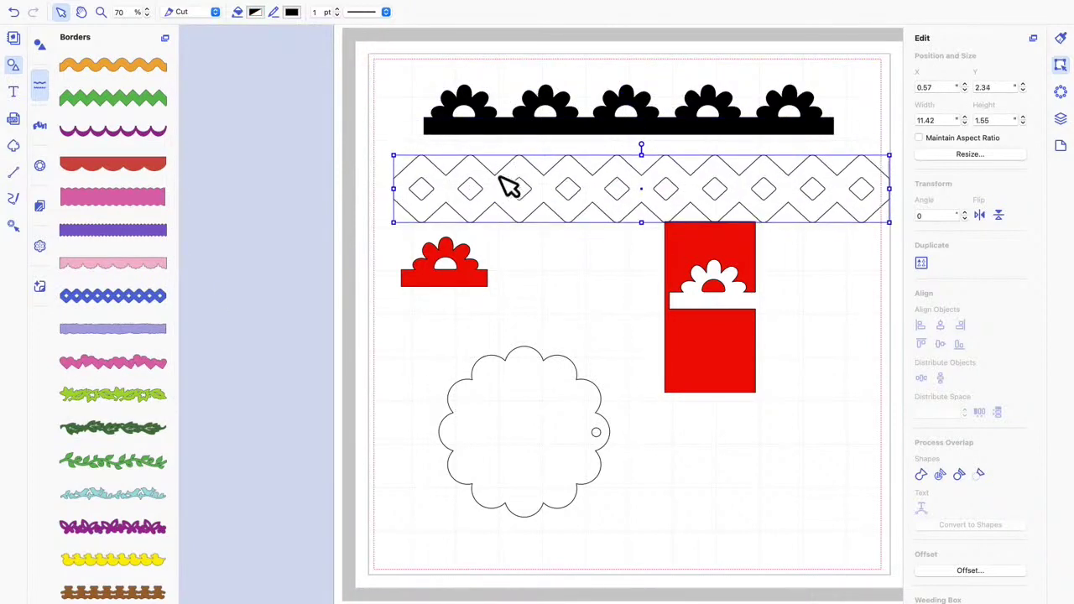